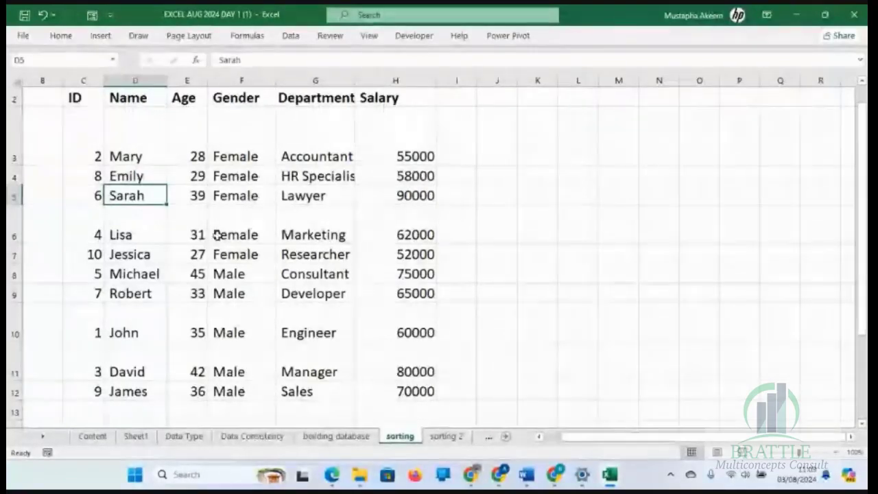
Open the sorting 2 worksheet and enlarge its view to 150%
left_click(447, 437)
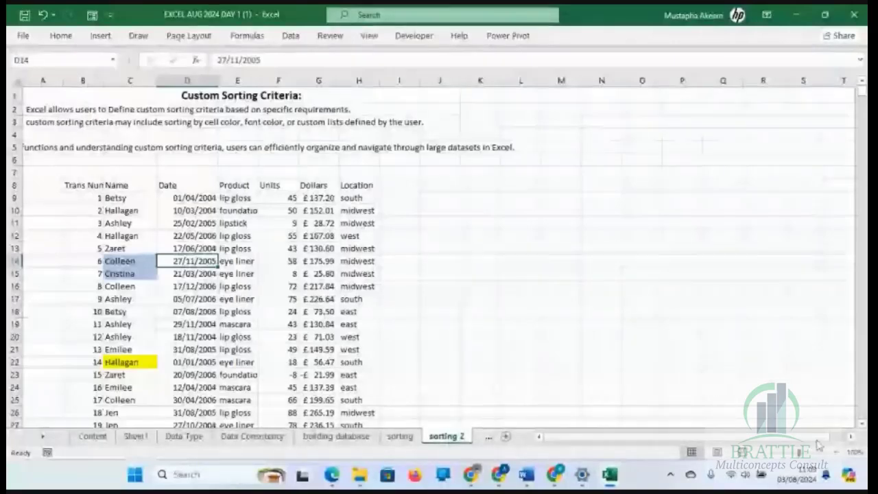
left_click(834, 456)
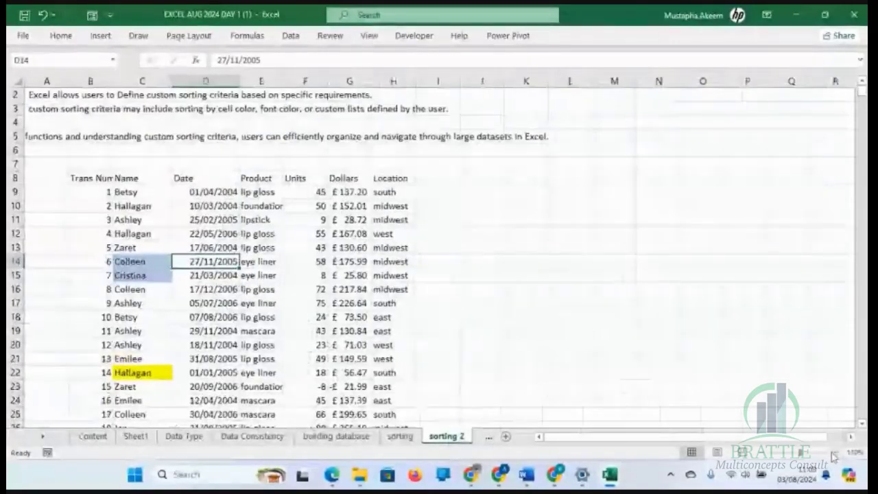
left_click(834, 457)
left_click(834, 456)
left_click(834, 456)
left_click(834, 456)
left_click(833, 456)
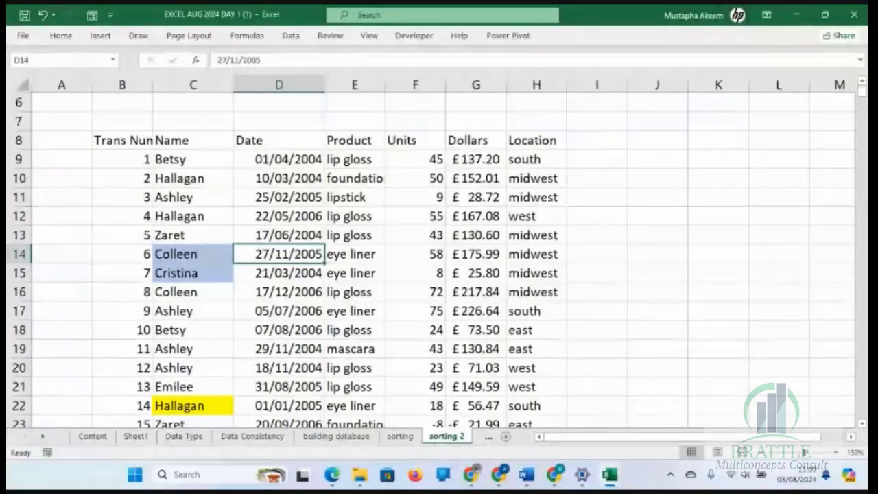
Review the Custom Sorting Criteria notes and the transaction table on the sheet
left_click(863, 83)
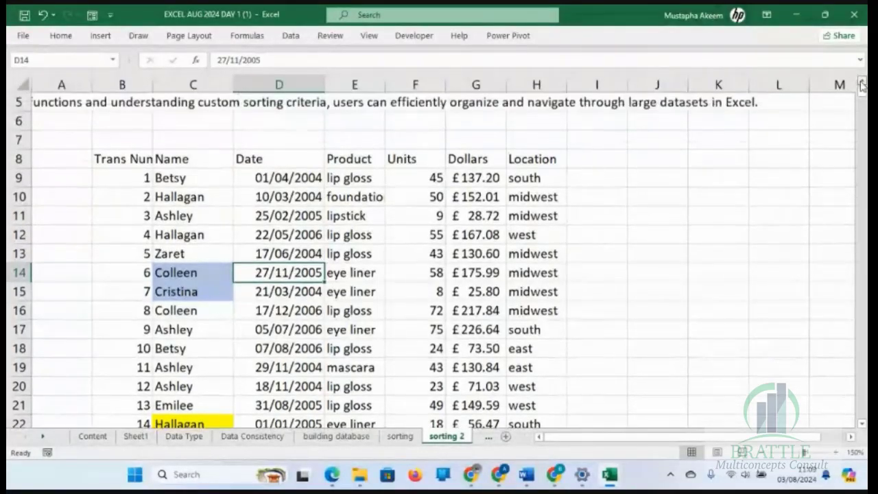
scroll(862, 83, "up", 2)
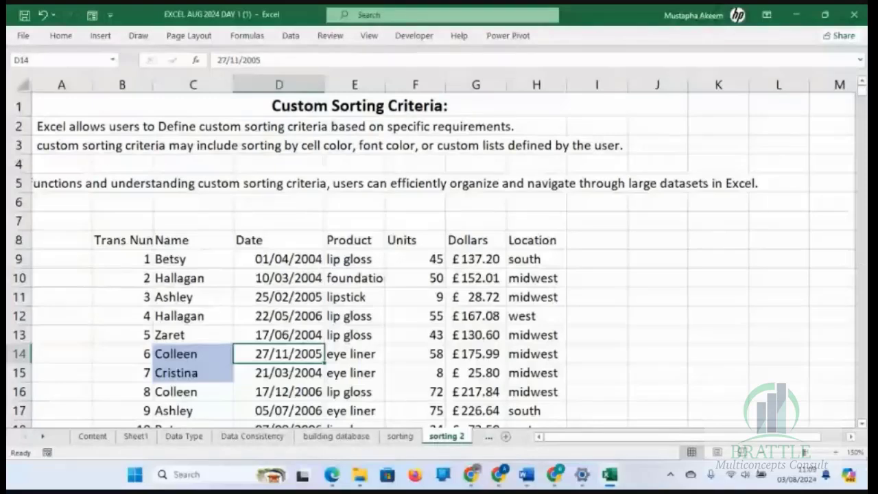
left_click(863, 425)
left_click(863, 425)
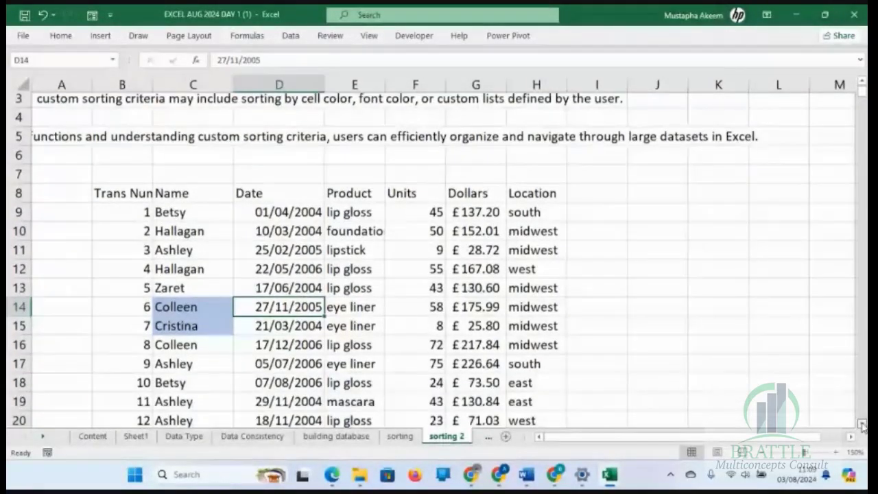
left_click(863, 426)
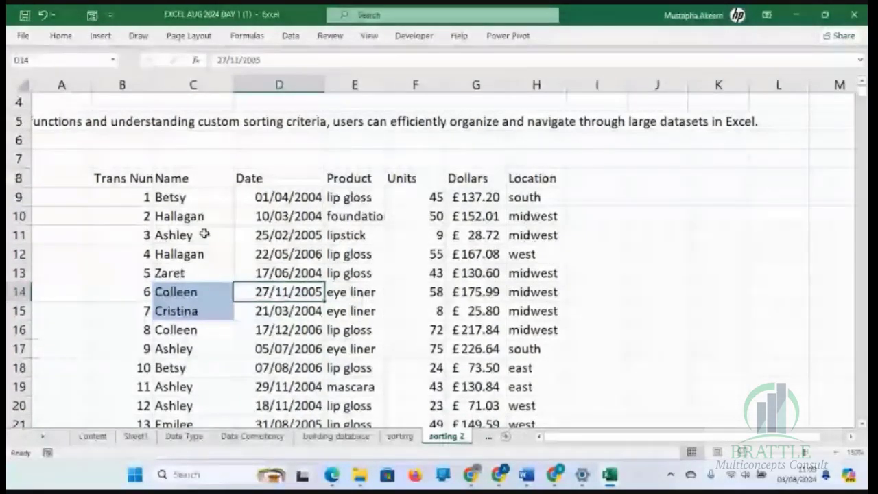
left_click(193, 199)
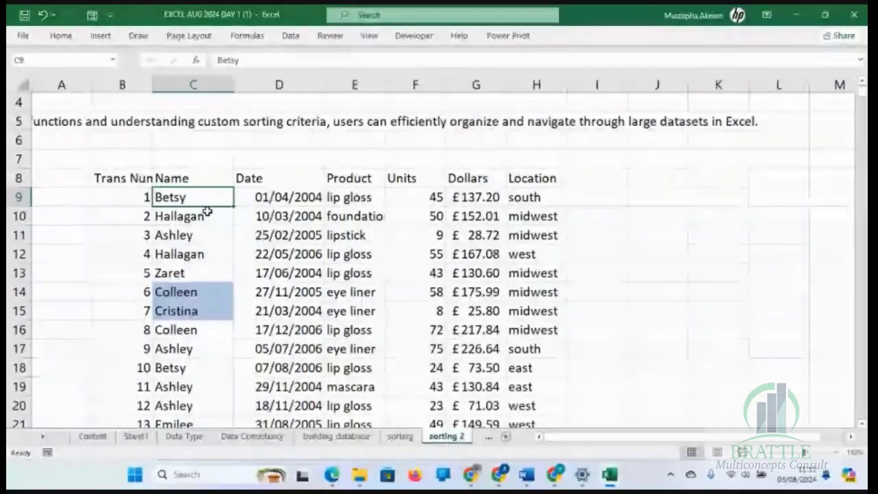
key("Down")
key("Up")
key("Up")
key("Up")
key("Up")
key("Up")
key("Up")
key("Up")
key("Up")
key("Up")
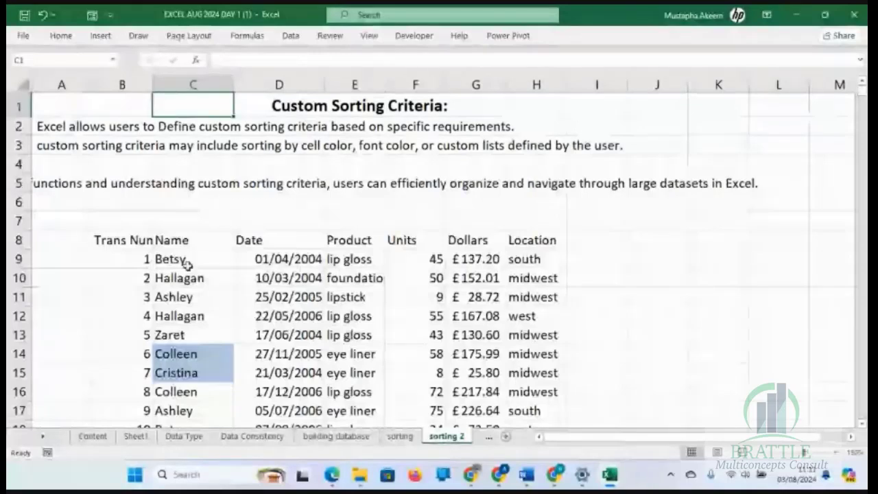
Examine the sorting commands available for the sheet and for cell C11 in the Name column
left_click(63, 36)
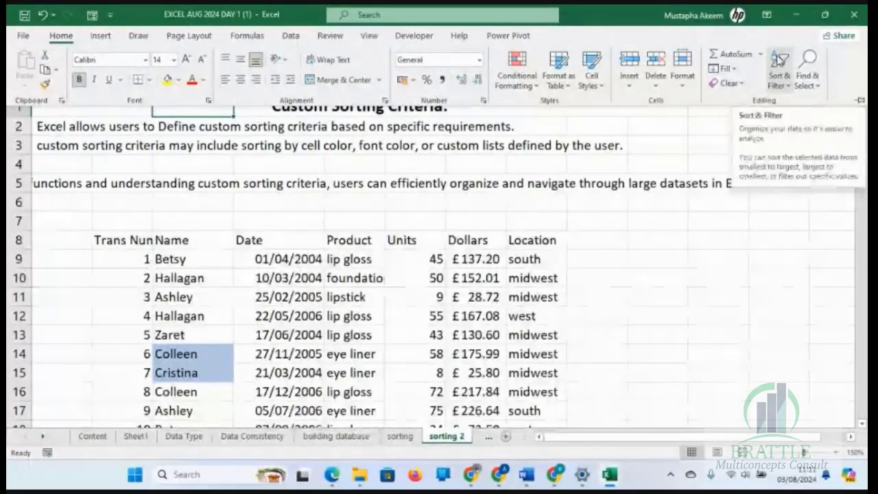
left_click(292, 36)
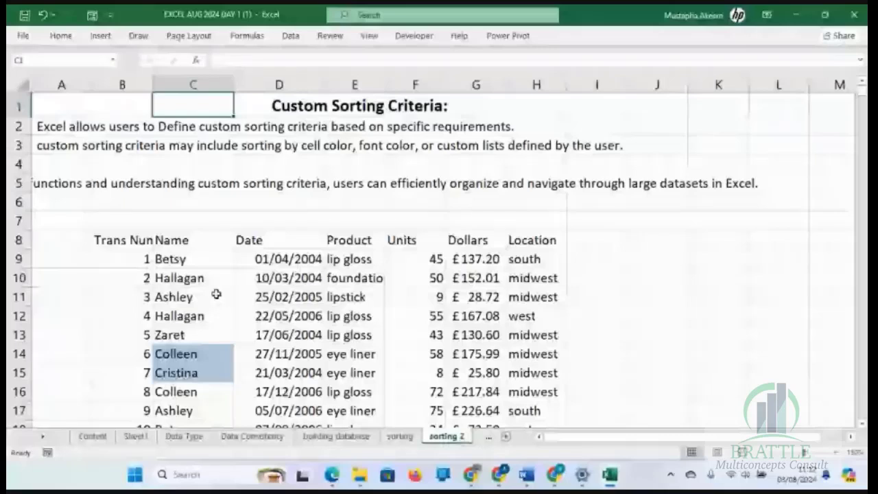
left_click(289, 41)
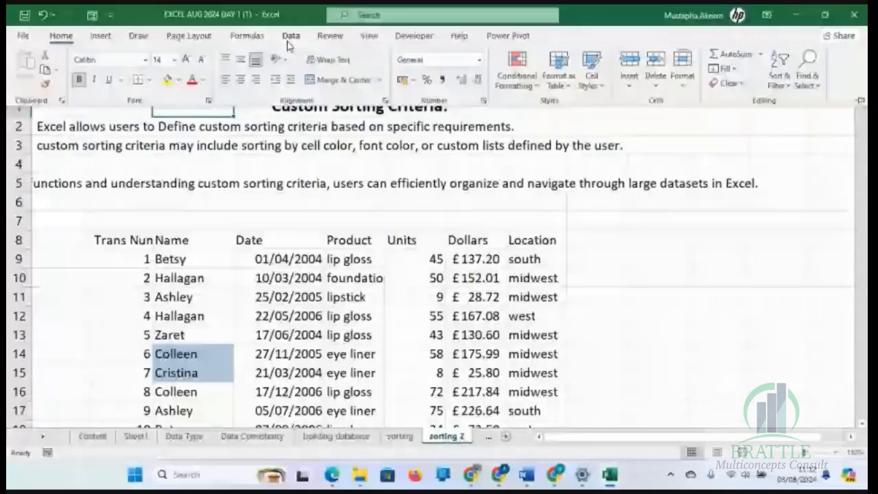
left_click(290, 40)
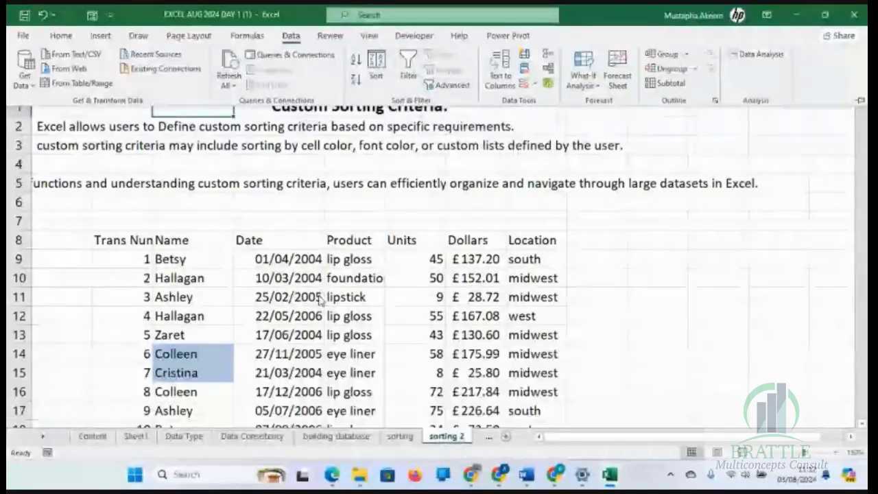
left_click(222, 297)
left_click(219, 297)
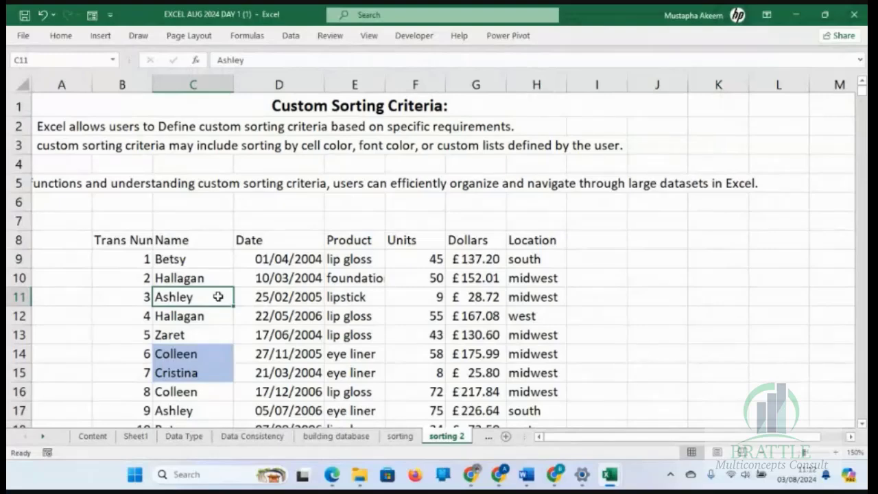
right_click(218, 297)
mouse_move(281, 341)
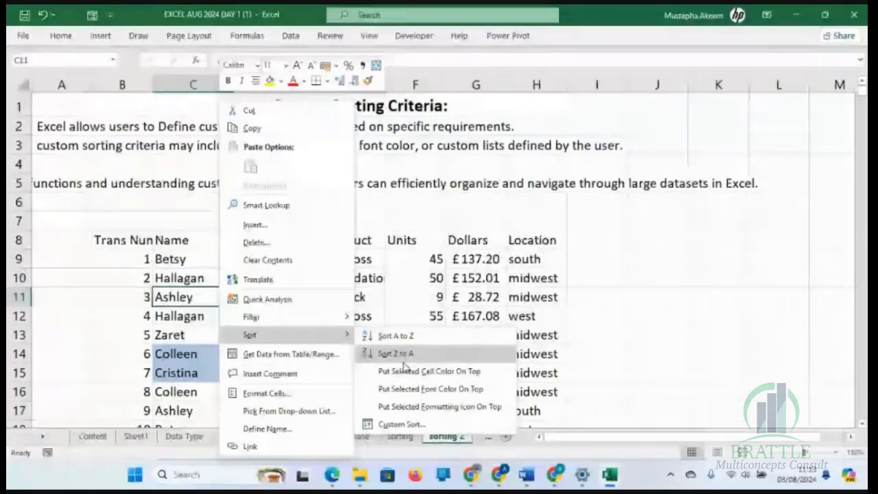
left_click(186, 354)
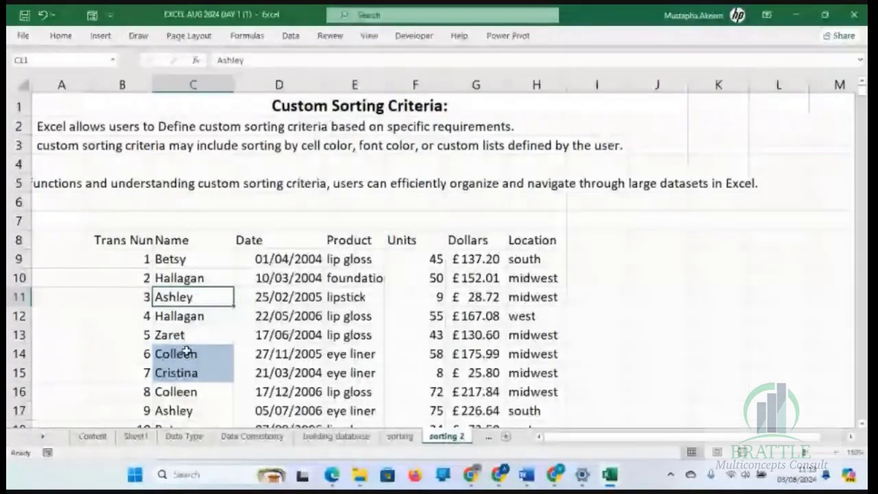
Sort the table so that Name cells with the same blue fill as C14 are placed on top
right_click(186, 353)
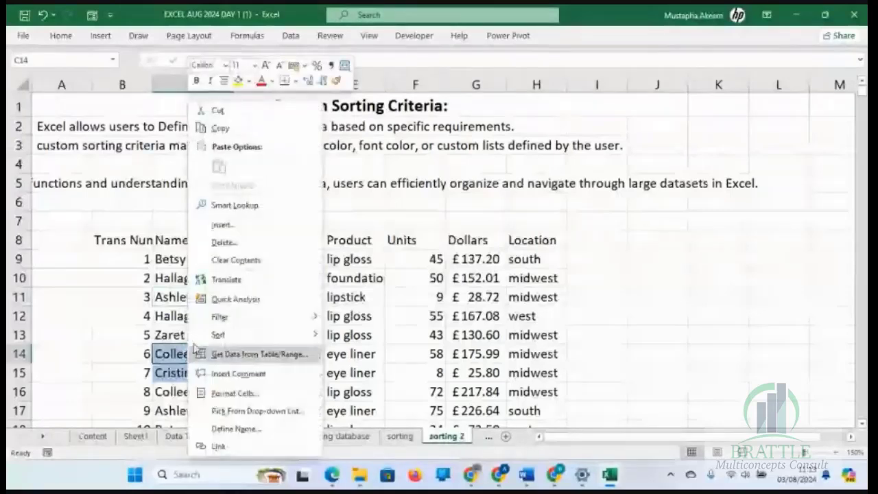
mouse_move(238, 335)
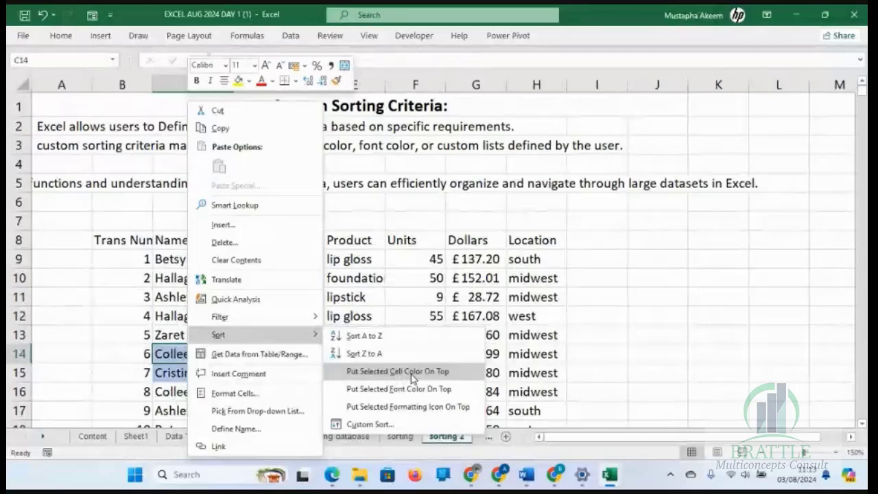
left_click(412, 372)
Review the sort level applied to the table in the Sort settings and close them without changes
left_click(199, 273)
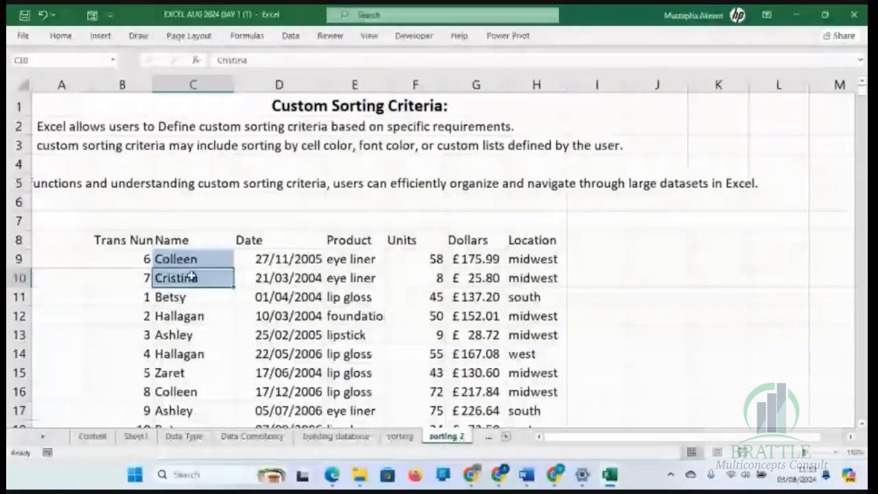
left_click(291, 35)
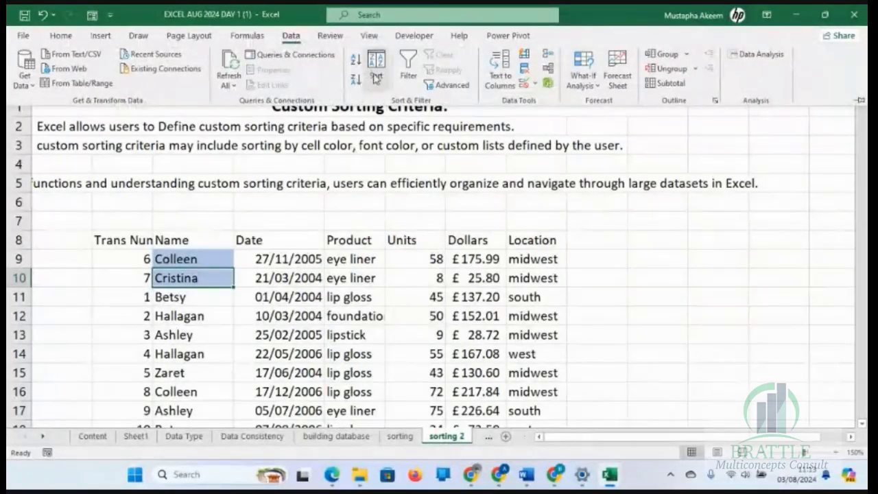
left_click(376, 63)
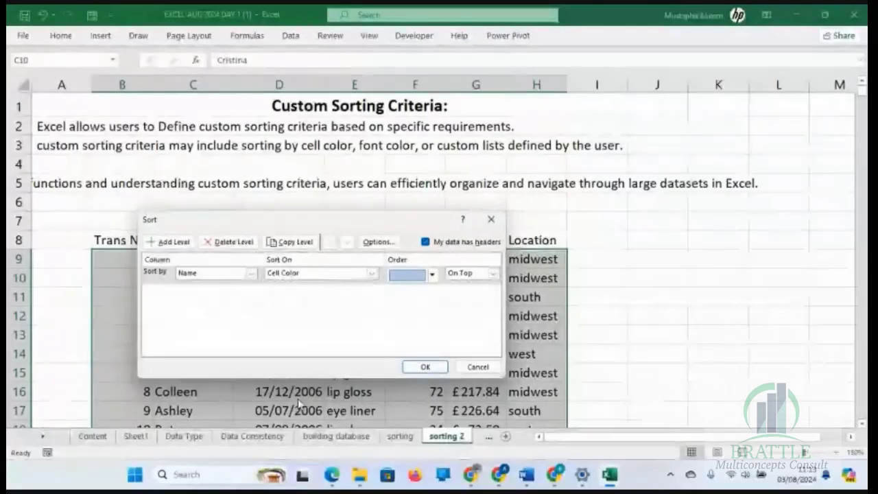
left_click(492, 220)
left_click(320, 335)
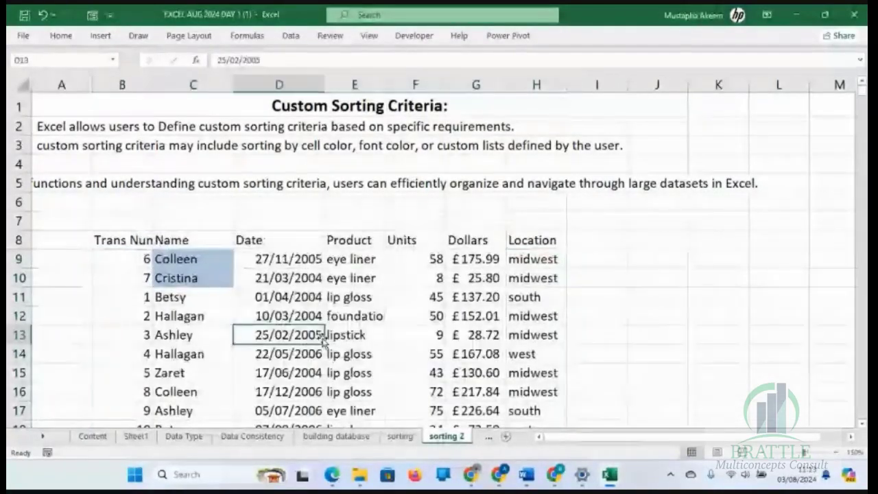
left_click(291, 36)
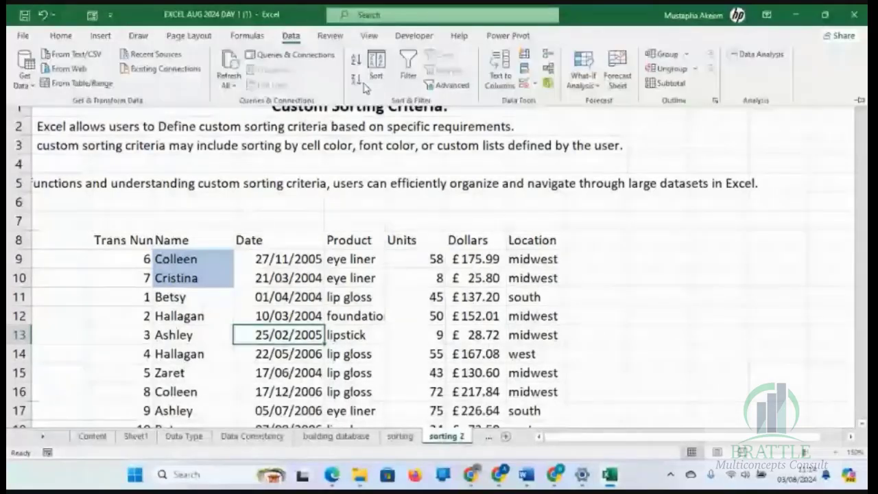
left_click(376, 72)
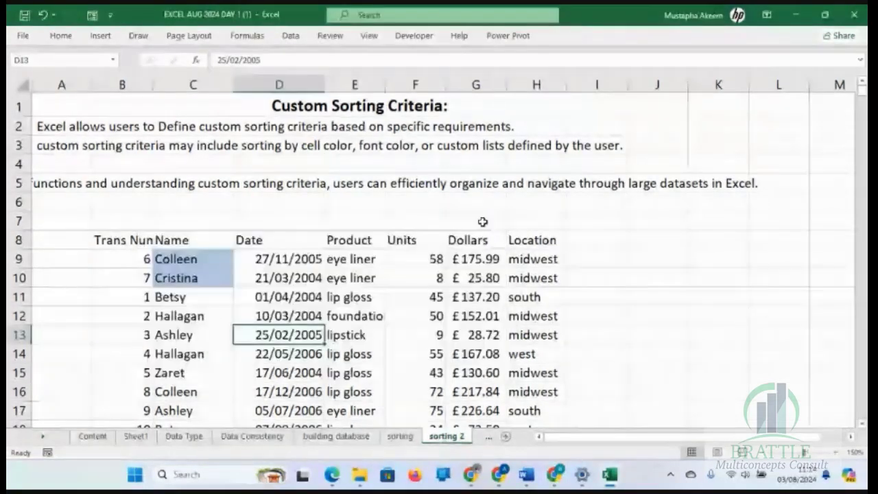
Open a custom sort for the table from cell C12 and delete the existing Name cell color level
left_click(196, 318)
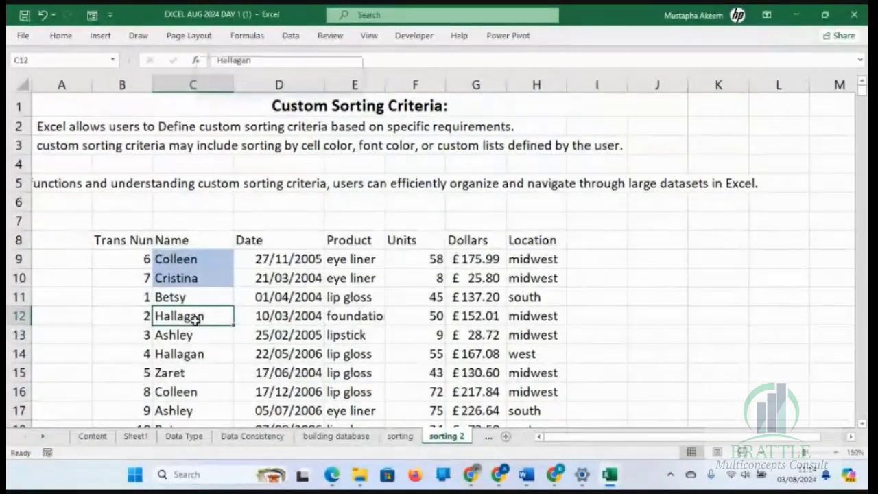
right_click(196, 318)
mouse_move(247, 336)
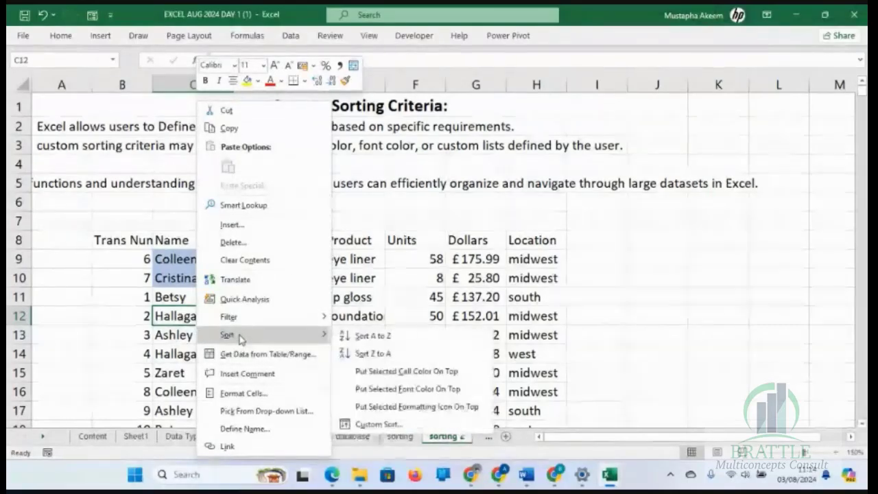
left_click(378, 425)
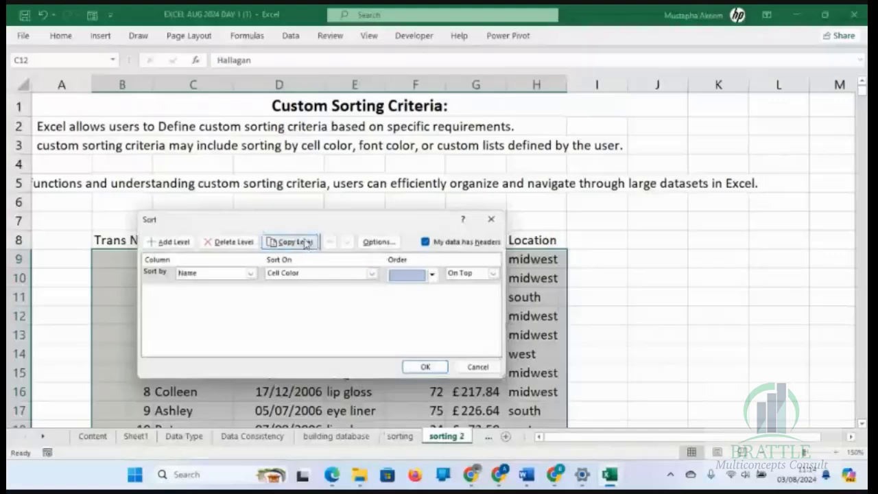
left_click_drag(302, 221, 331, 131)
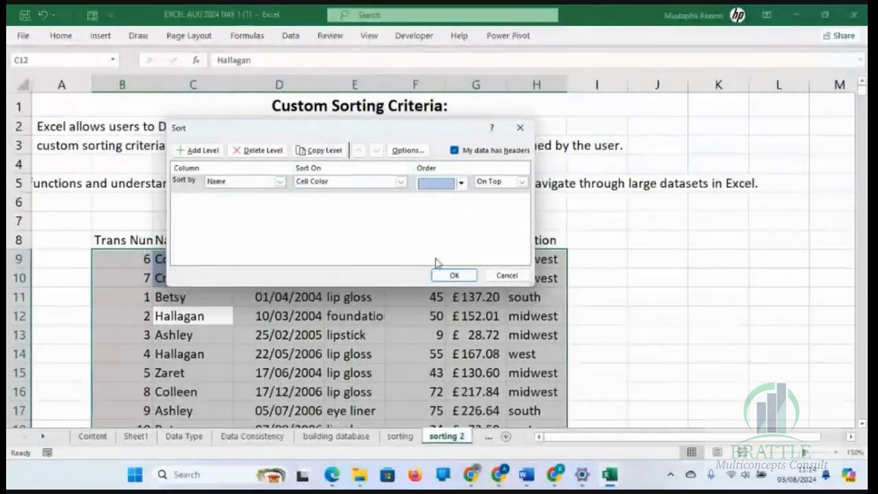
left_click_drag(220, 129, 307, 139)
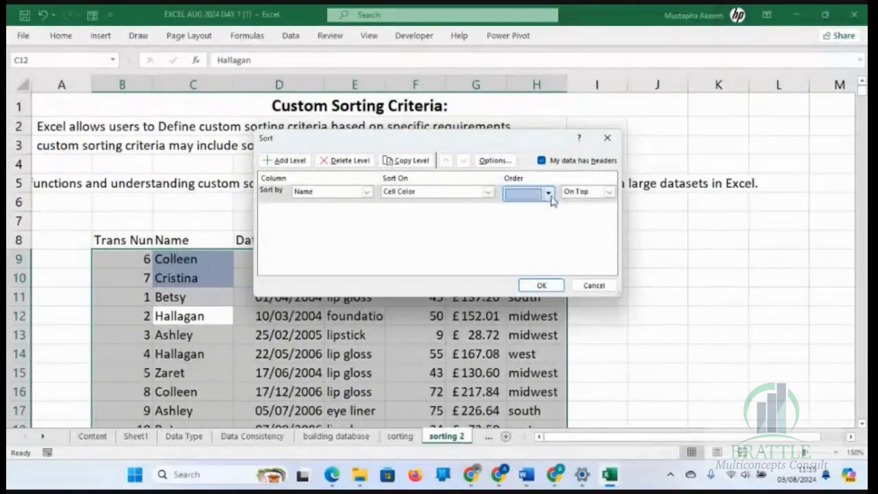
left_click(350, 161)
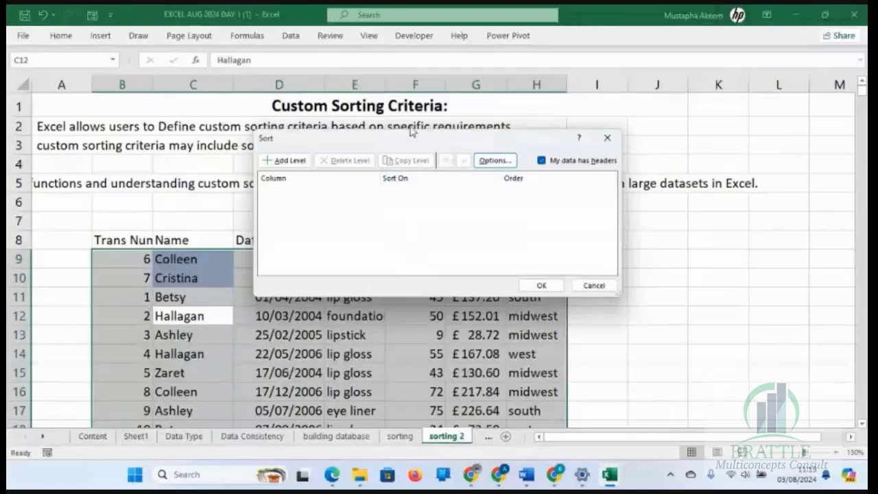
left_click_drag(413, 143, 518, 154)
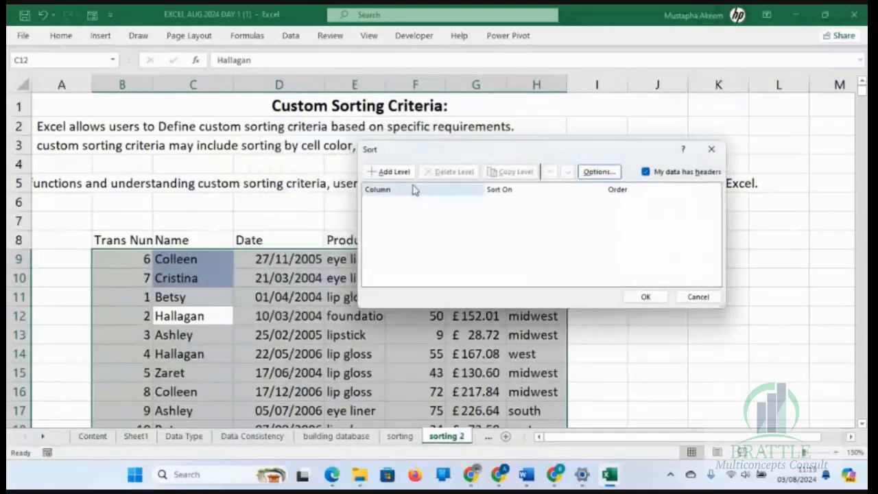
Try adding a sort level that orders the Name column by cell values from A to Z
left_click(389, 175)
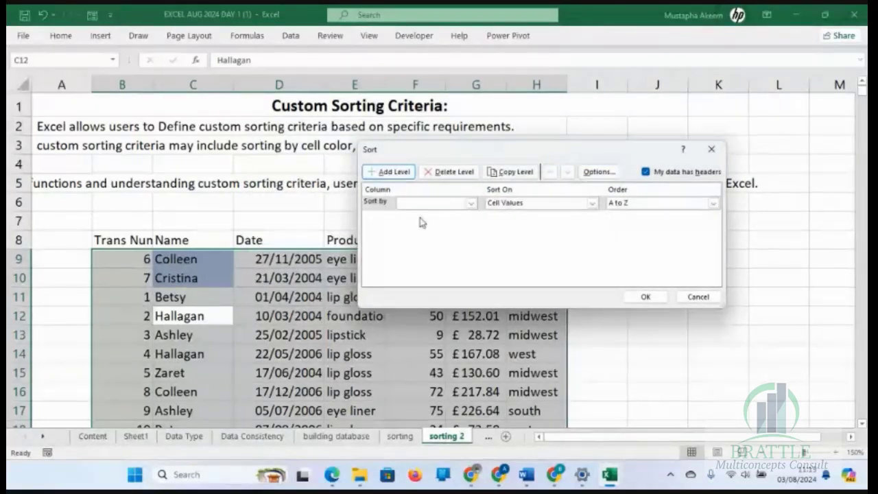
left_click(471, 204)
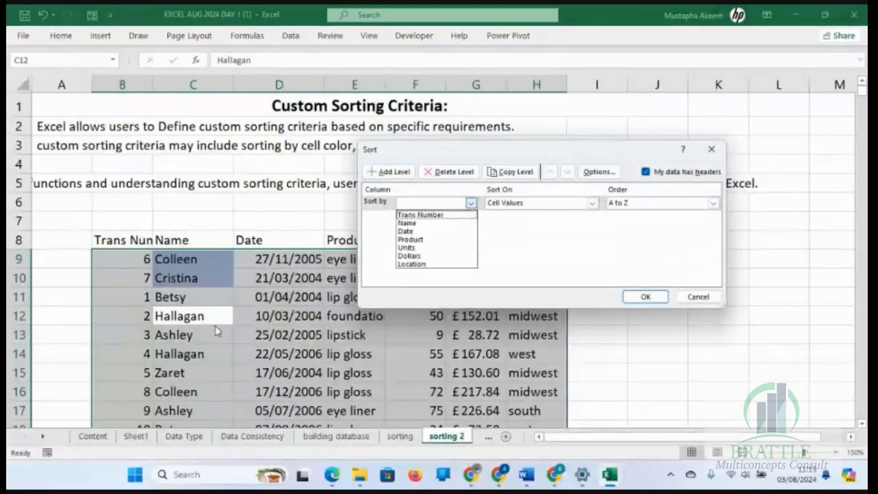
left_click(406, 223)
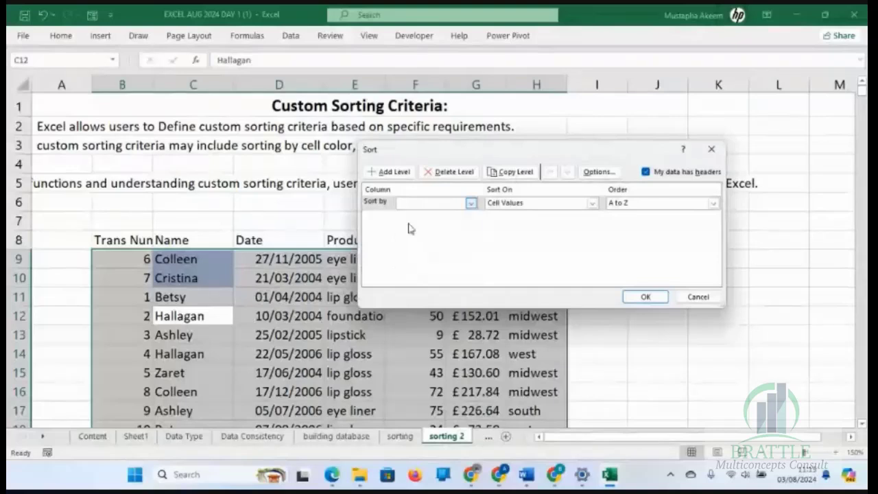
left_click(593, 204)
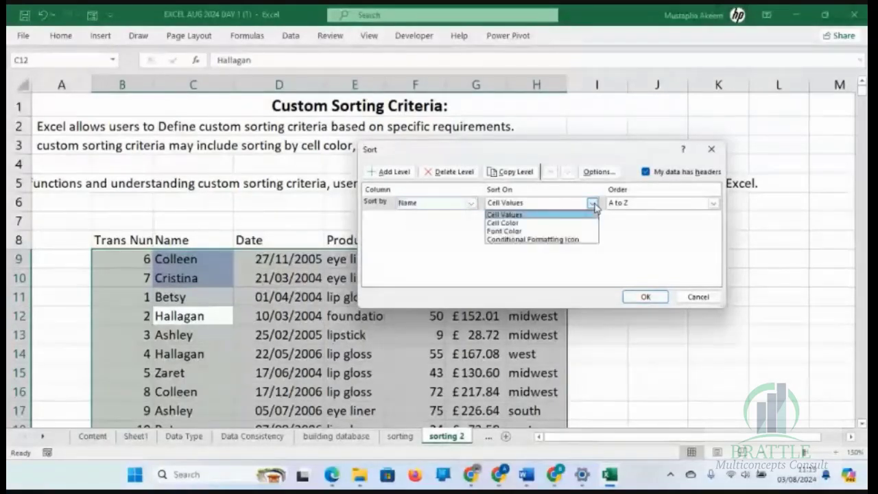
left_click(533, 217)
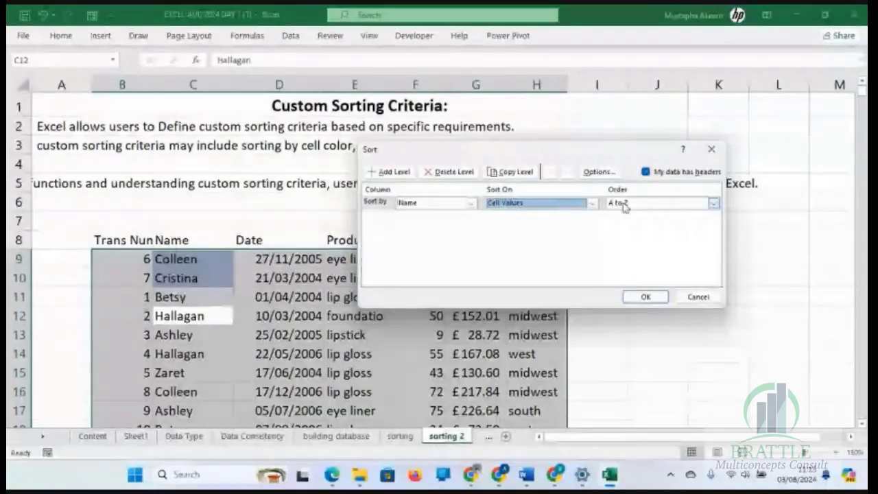
left_click(714, 205)
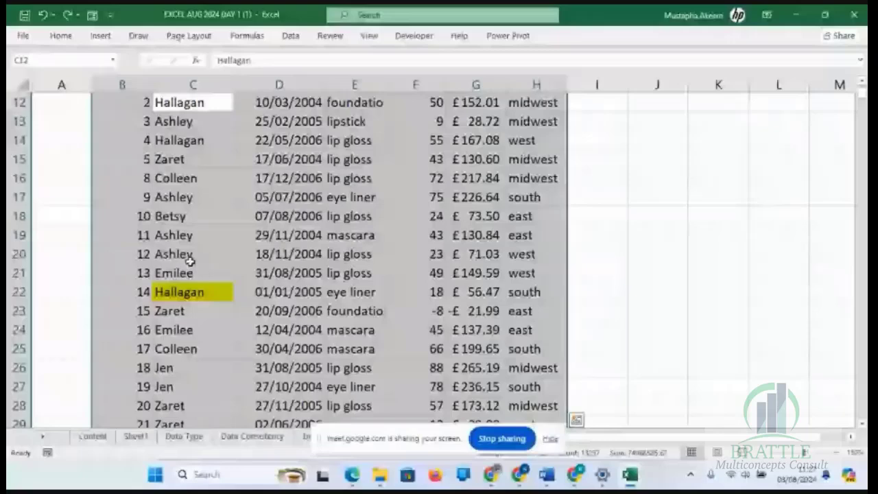
left_click(190, 258)
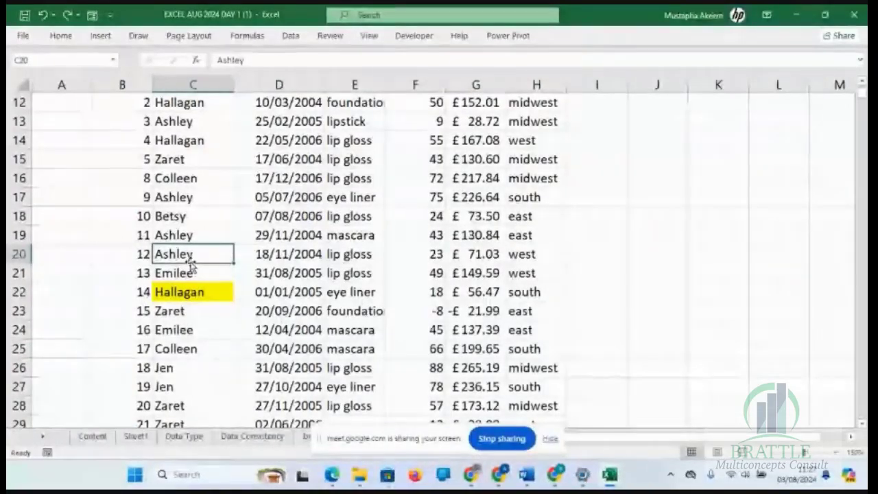
left_click(197, 198)
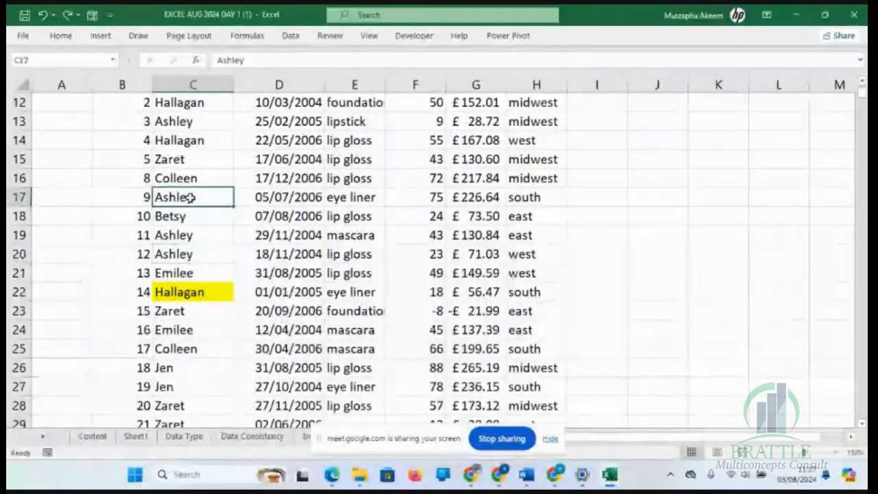
left_click(187, 155)
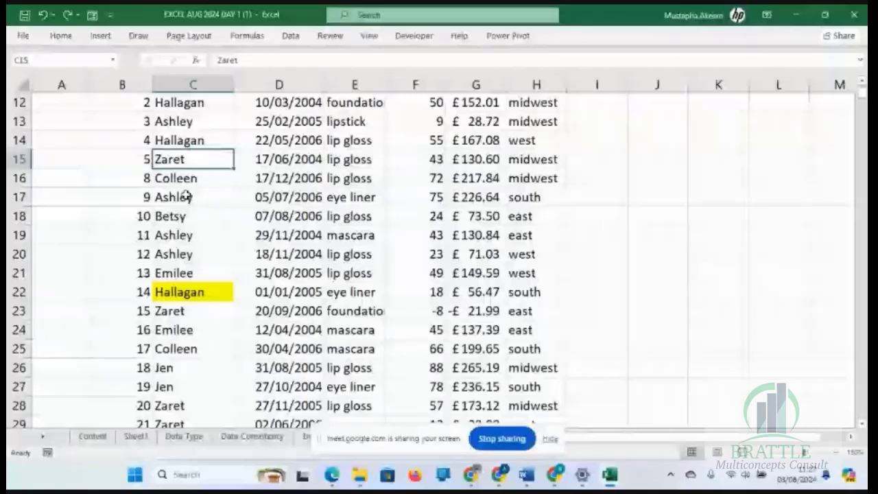
key("Down")
key("Right")
key("Down")
key("Down")
key("Down")
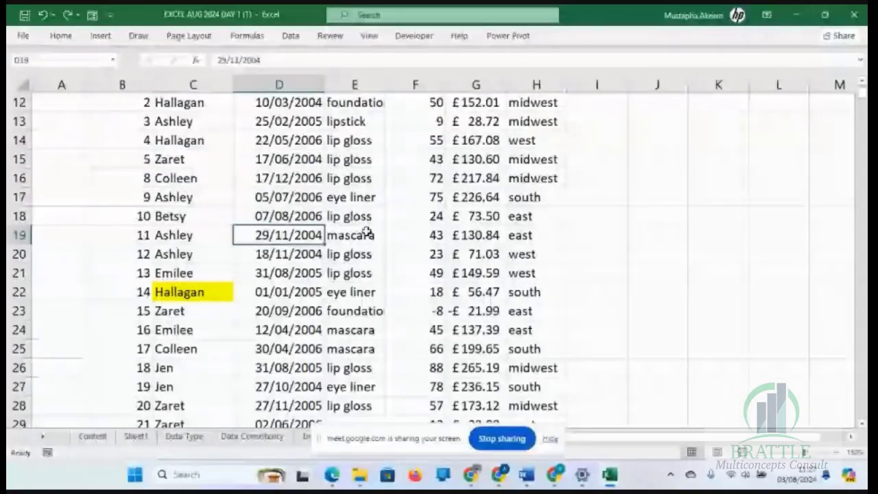
Open a custom sort for the table from cell C18 and delete the existing Name cell color level
left_click(197, 213)
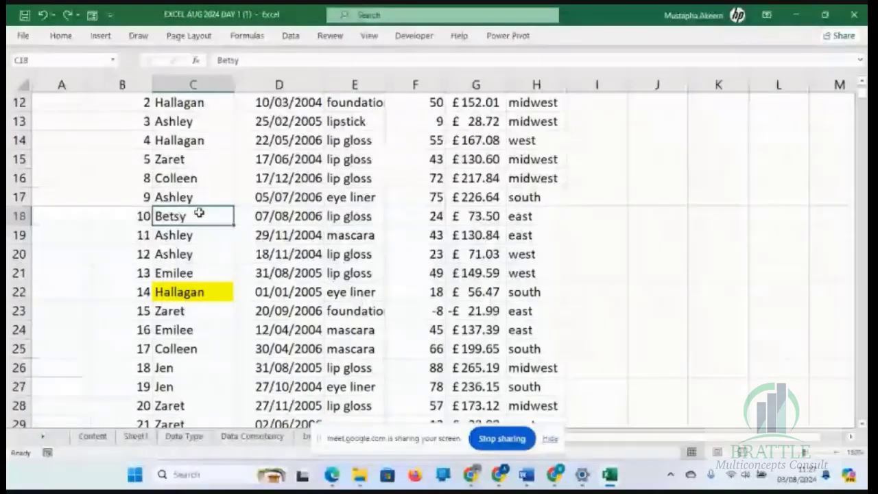
right_click(199, 213)
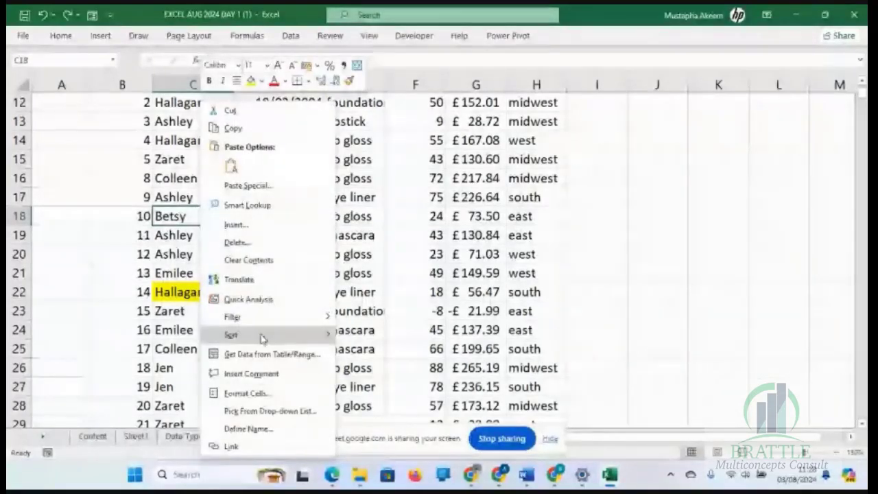
mouse_move(262, 337)
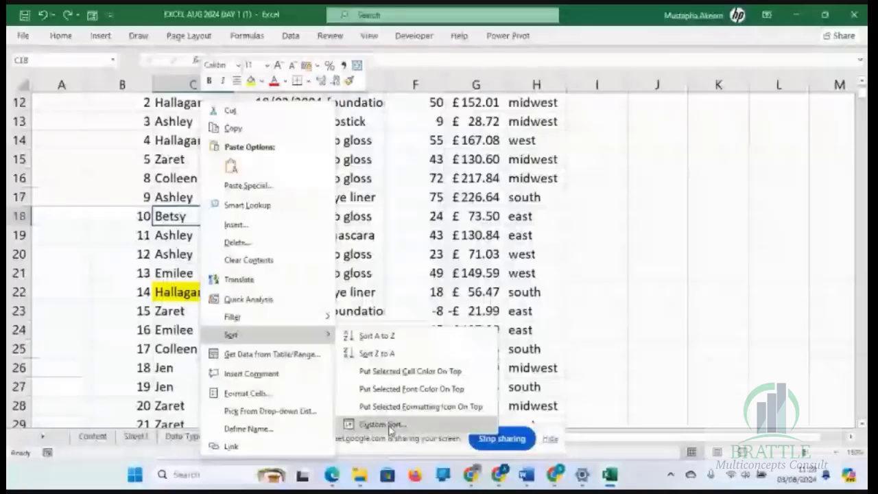
left_click(381, 424)
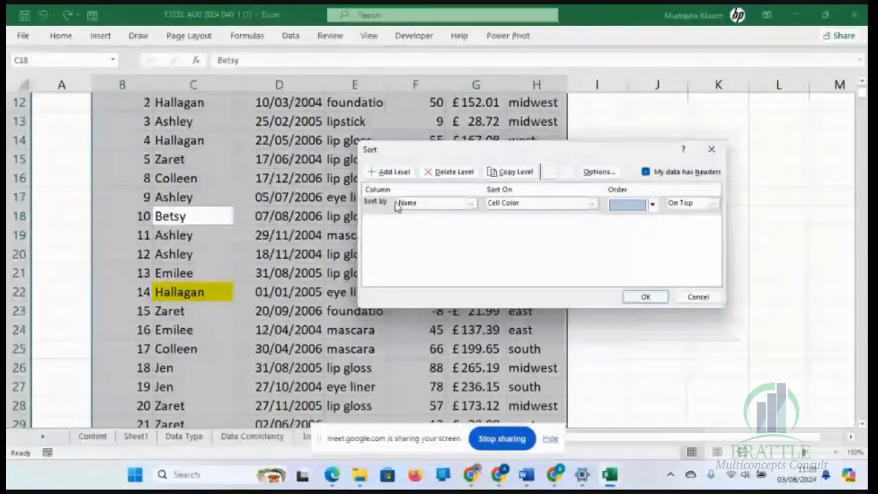
left_click(453, 173)
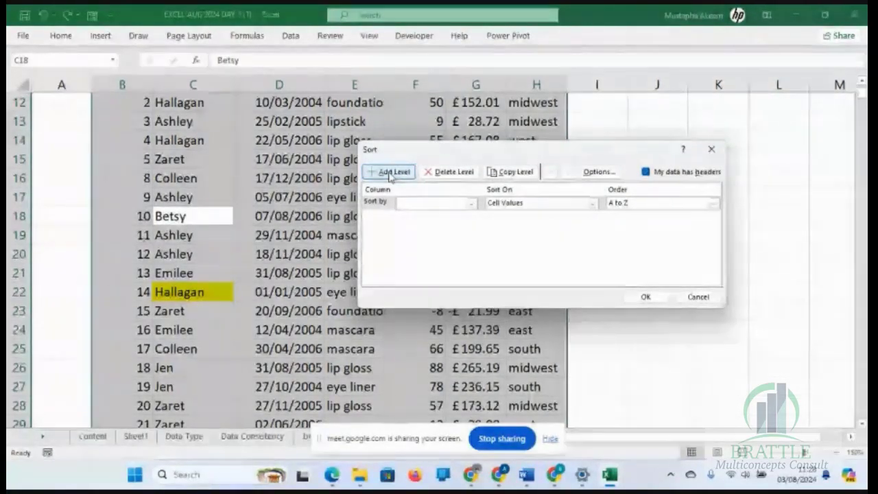
Add a sort level for the Name column on cell values in A to Z order and apply it
left_click(471, 204)
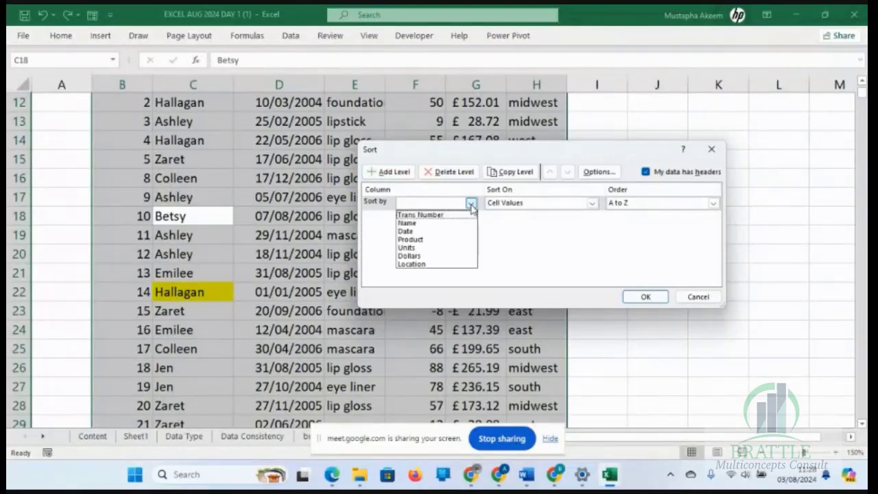
left_click(410, 223)
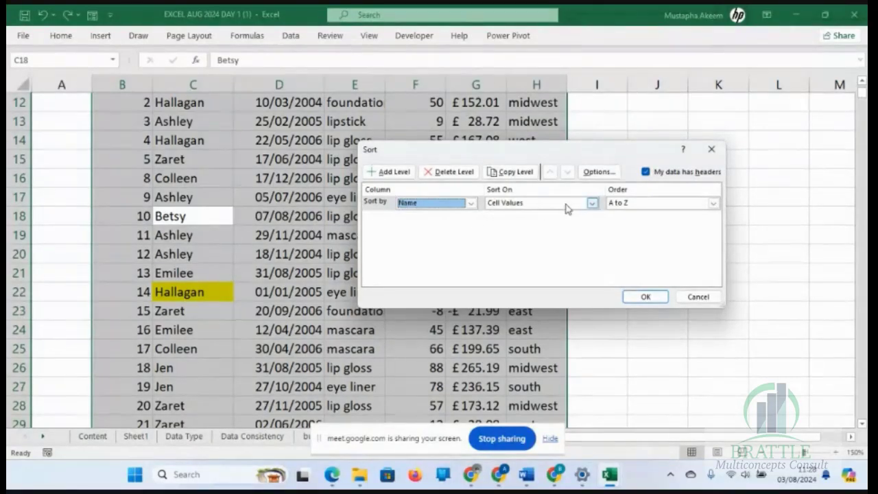
left_click(591, 204)
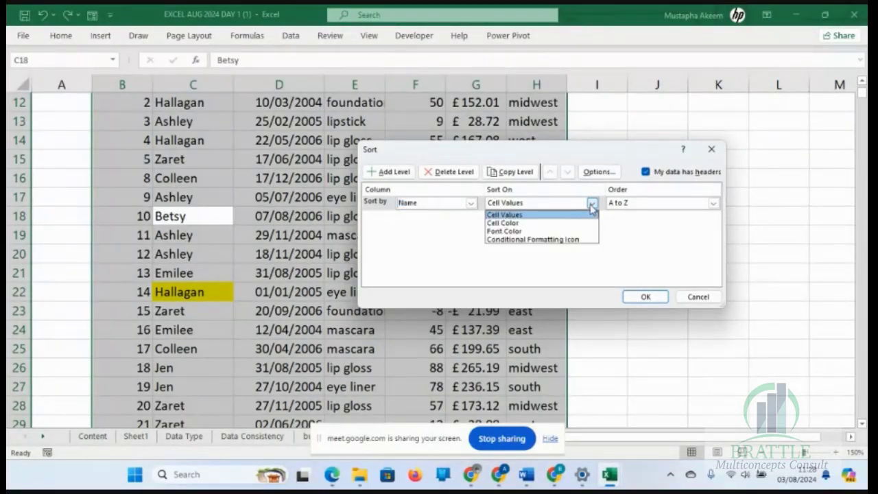
left_click(521, 216)
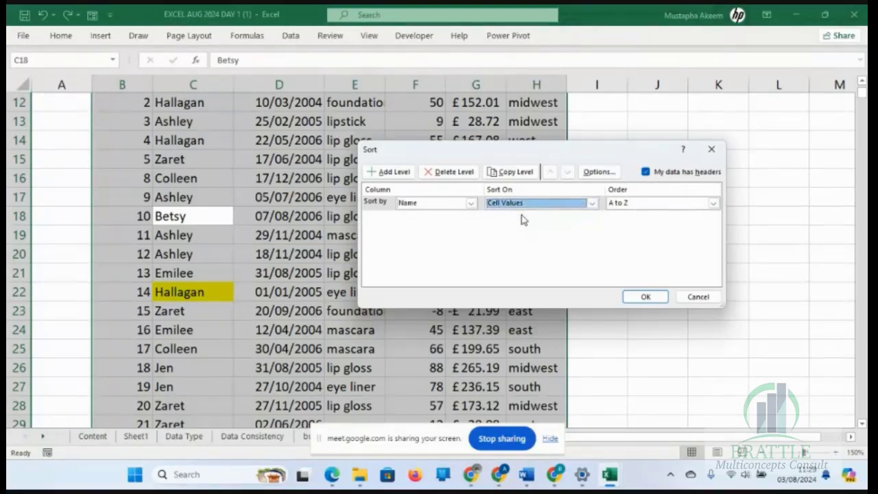
left_click(713, 204)
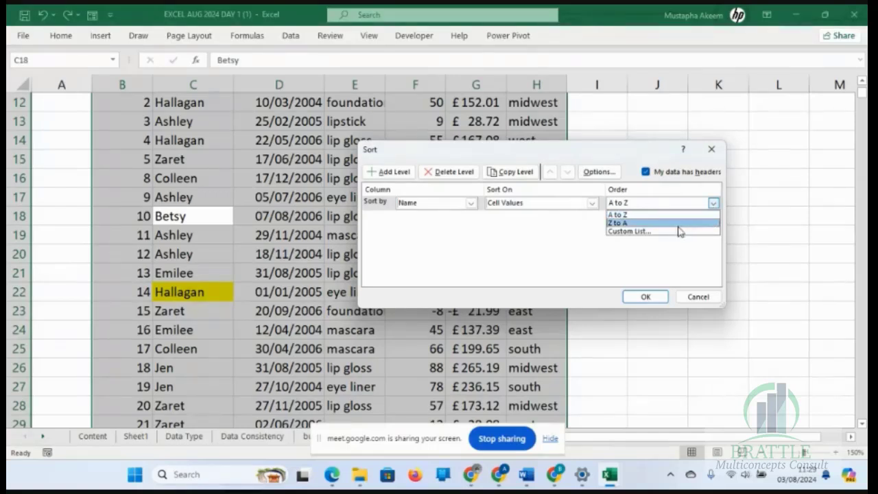
left_click(653, 218)
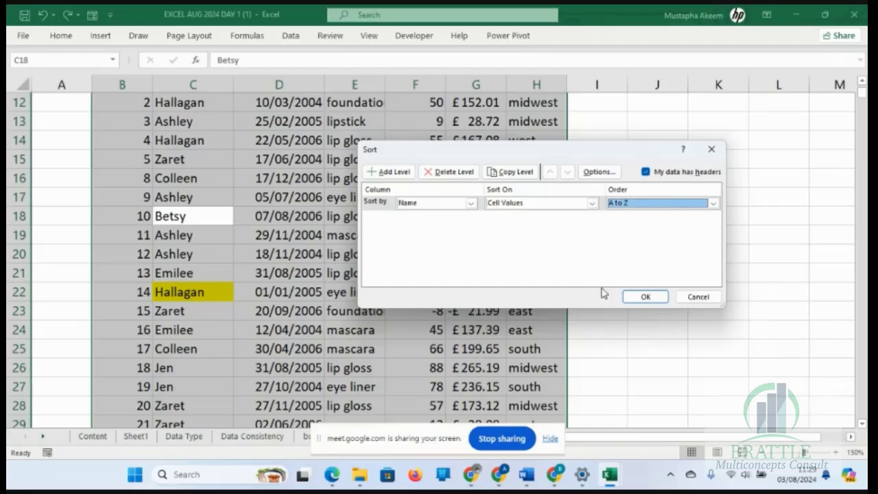
left_click(645, 298)
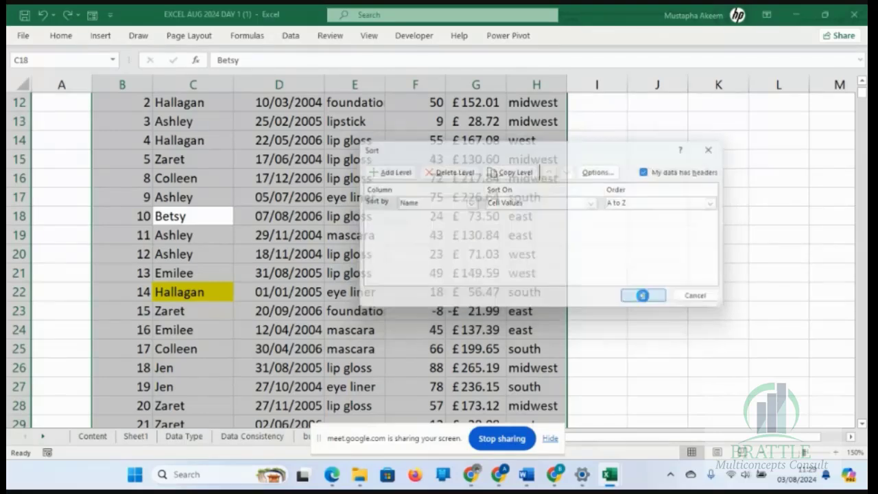
Examine the Name column through the sorted table to check the order of the names, and return to the first rows
left_click(195, 240)
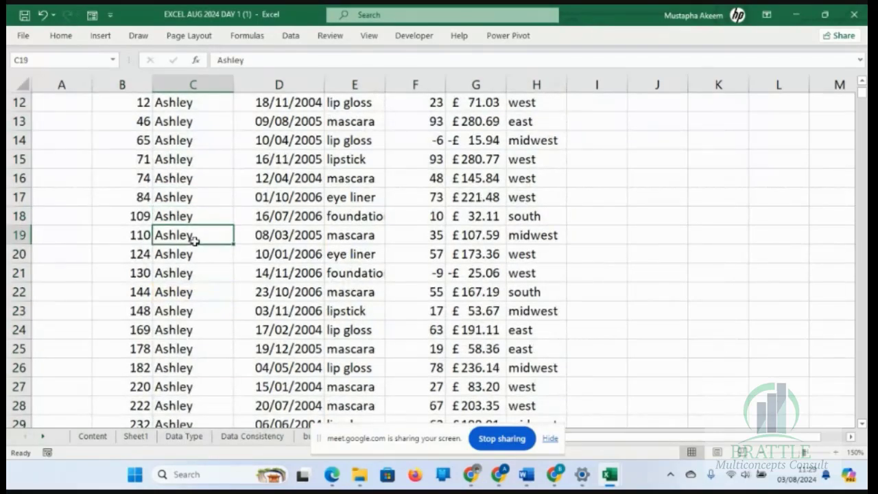
key("Up")
key("Up")
key("Up")
key("Up")
key("Up")
key("Up")
key("Up")
key("Up")
key("Up")
key("Up")
key("Up")
key("Up")
key("Up")
key("Up")
key("Up")
key("Up")
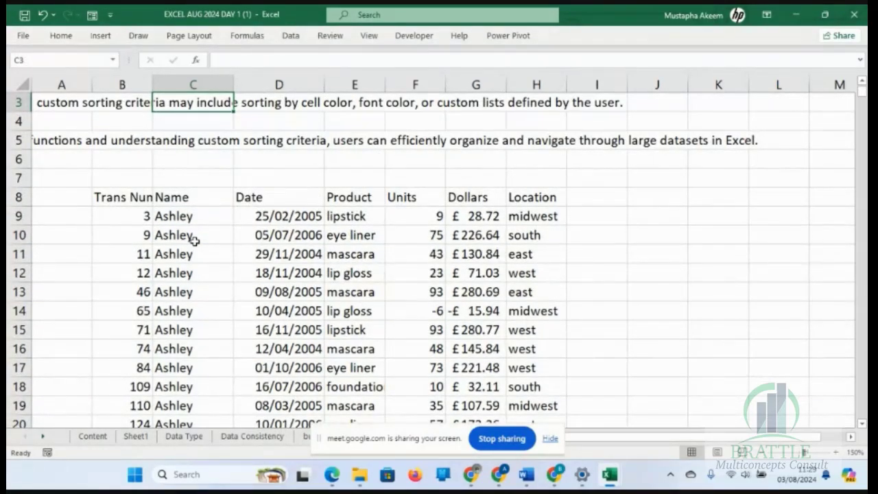
key("Page_Down")
key("Page_Down")
key("Page_Down")
key("Page_Down")
key("Page_Down")
key("Page_Down")
key("Page_Down")
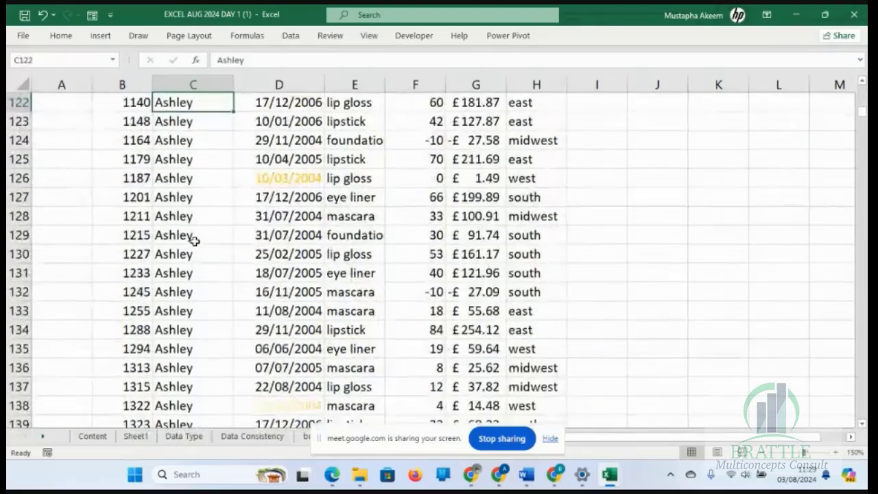
key("Page_Down")
key("Page_Down")
key("Page_Down")
key("Page_Down")
key("Page_Down")
key("Page_Down")
key("Page_Down")
key("Page_Down")
key("Page_Down")
key("Page_Down")
key("Page_Down")
key("Page_Down")
key("Page_Down")
key("Page_Down")
key("Page_Down")
key("Page_Down")
key("Page_Down")
key("Page_Down")
key("Page_Down")
key("Page_Down")
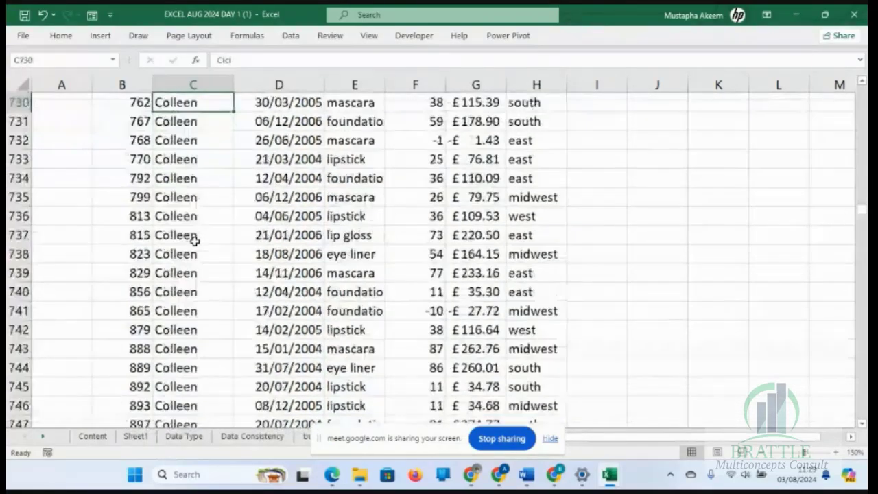
key("Page_Down")
key("Page_Down")
key("Page_Down")
key("Page_Down")
key("Page_Down")
key("Page_Down")
key("Page_Down")
key("Page_Down")
key("Page_Down")
key("Page_Down")
key("Page_Down")
key("Page_Down")
key("Page_Down")
key("Page_Down")
key("Page_Down")
key("Page_Down")
key("Page_Down")
key("Page_Down")
key("Page_Down")
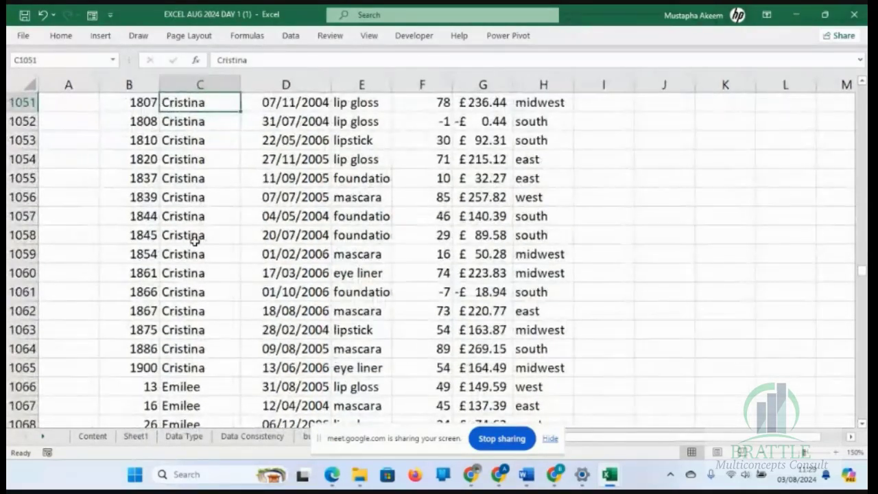
key("Page_Up")
key("Page_Up")
key("Page_Up")
key("Page_Up")
key("Page_Up")
key("Page_Up")
key("Page_Up")
key("Page_Up")
key("Page_Up")
key("Page_Up")
key("Page_Up")
key("Page_Up")
key("Page_Up")
key("Page_Up")
key("Page_Up")
key("Page_Up")
key("Page_Up")
key("Page_Up")
key("Page_Up")
key("Page_Up")
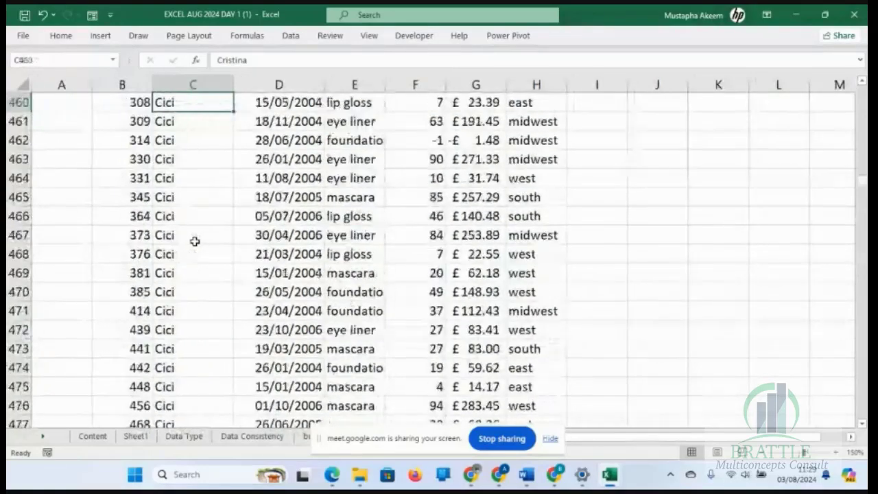
key("Page_Up")
key("Page_Up")
key("Page_Up")
key("Page_Up")
key("Page_Up")
key("Page_Up")
key("Page_Up")
key("Page_Up")
key("Page_Up")
key("Page_Up")
key("Page_Up")
key("Page_Up")
key("Page_Up")
key("Page_Up")
key("Page_Up")
key("Page_Up")
key("Page_Up")
key("Page_Up")
key("Page_Up")
key("Page_Up")
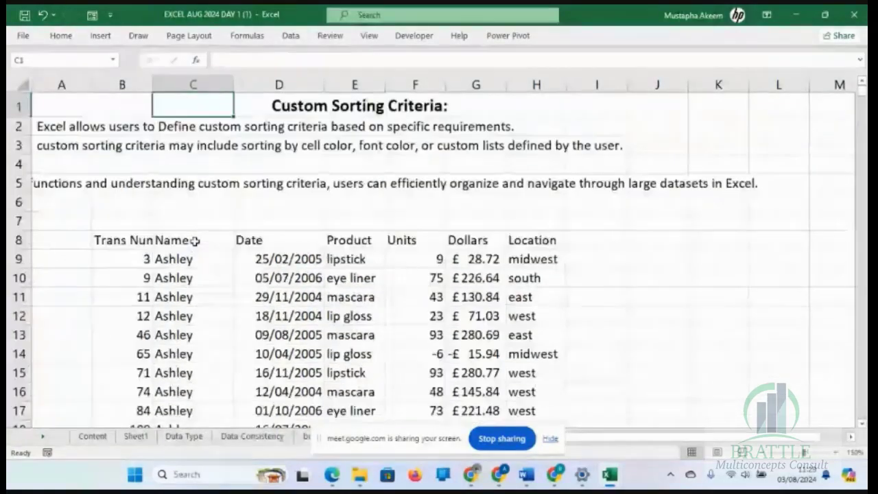
key("Down")
key("Down")
key("Down")
key("Down")
key("Down")
key("Down")
key("Down")
key("Down")
key("Down")
key("Down")
key("Down")
key("Down")
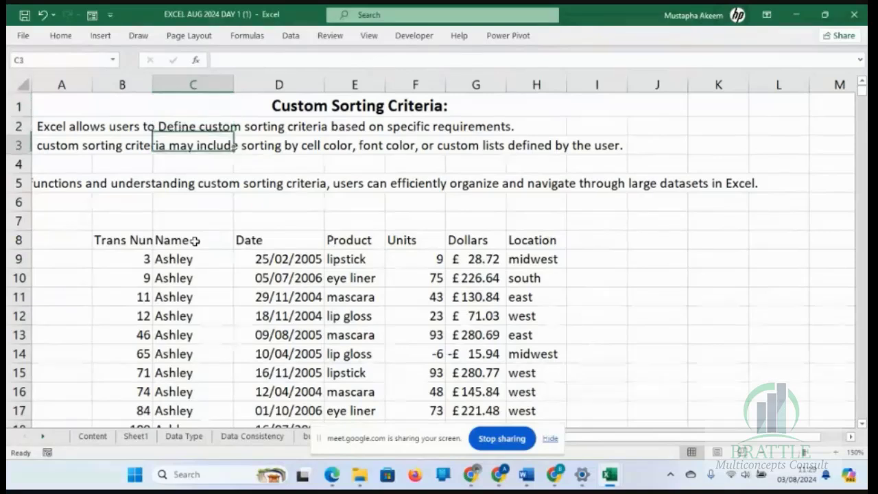
key("Down")
key("Down")
key("Down")
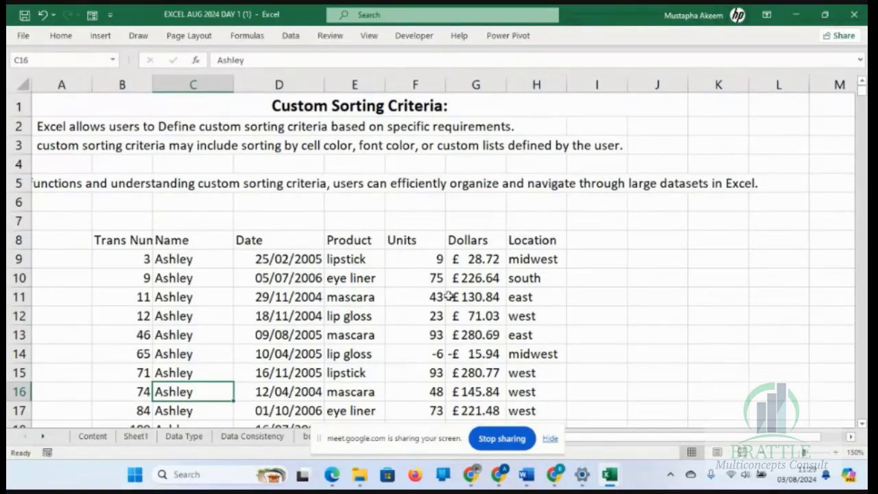
Open a custom sort for the transaction table from the Product header in cell E8
left_click(550, 438)
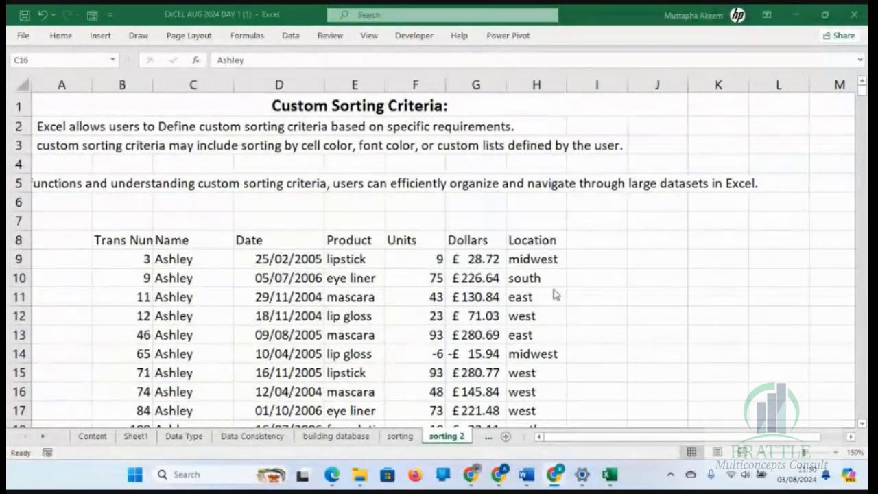
left_click(347, 239)
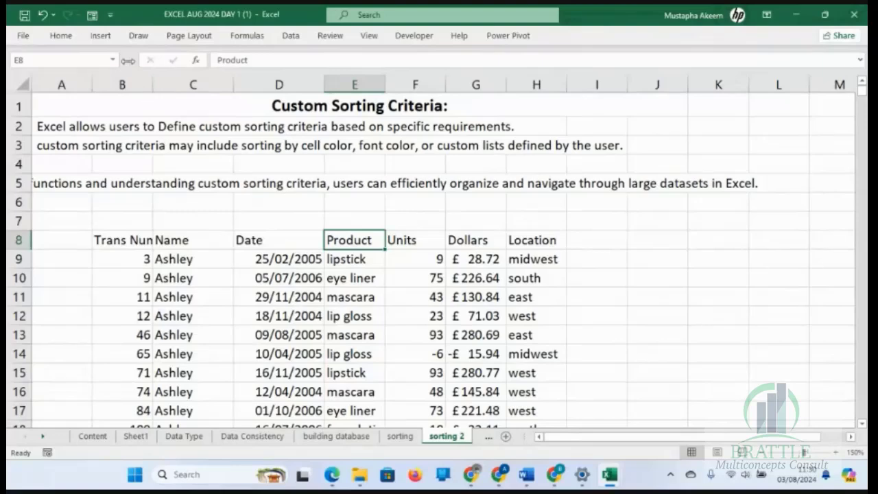
left_click(291, 35)
left_click(374, 62)
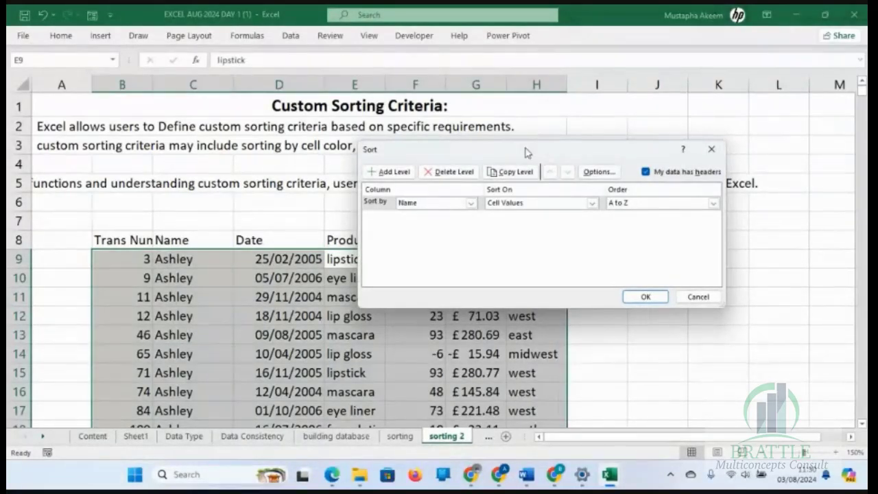
left_click_drag(527, 152, 406, 179)
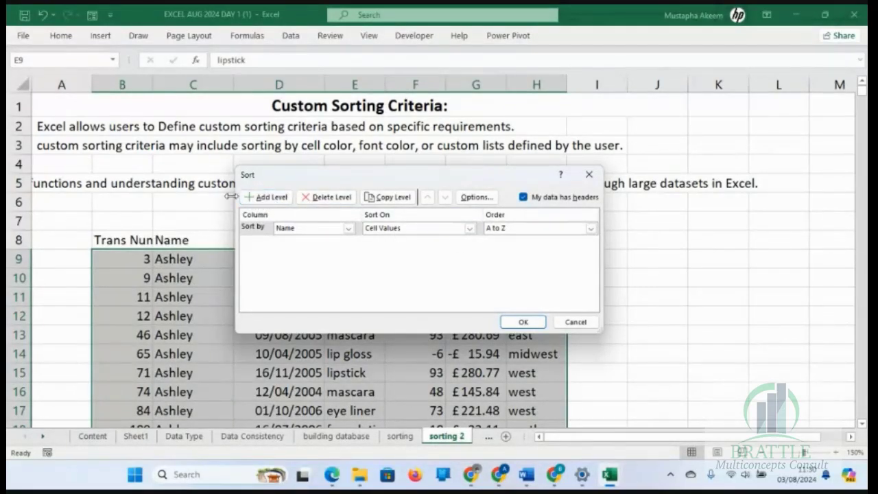
Add a second sort level for the Product column on cell values in A to Z order
left_click(273, 199)
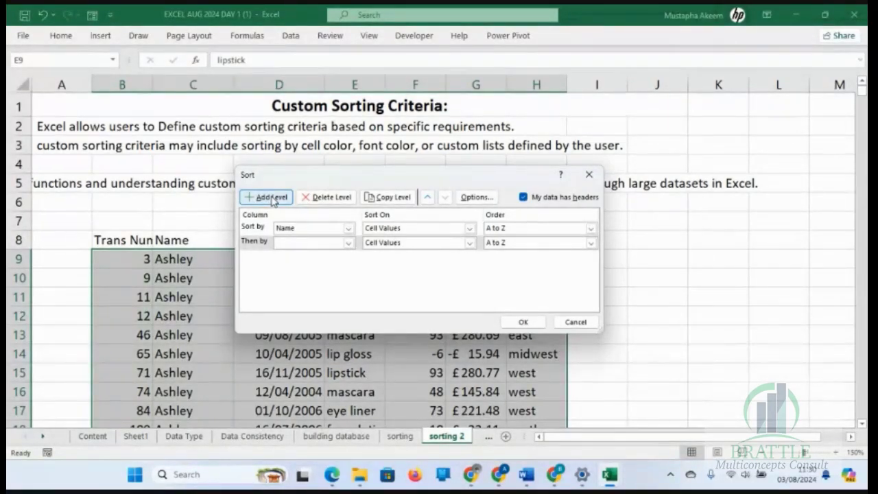
left_click(348, 243)
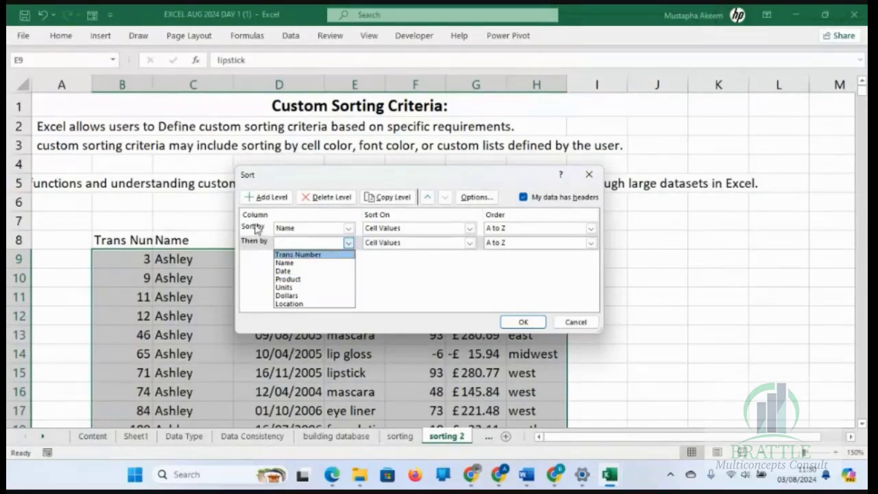
left_click(290, 280)
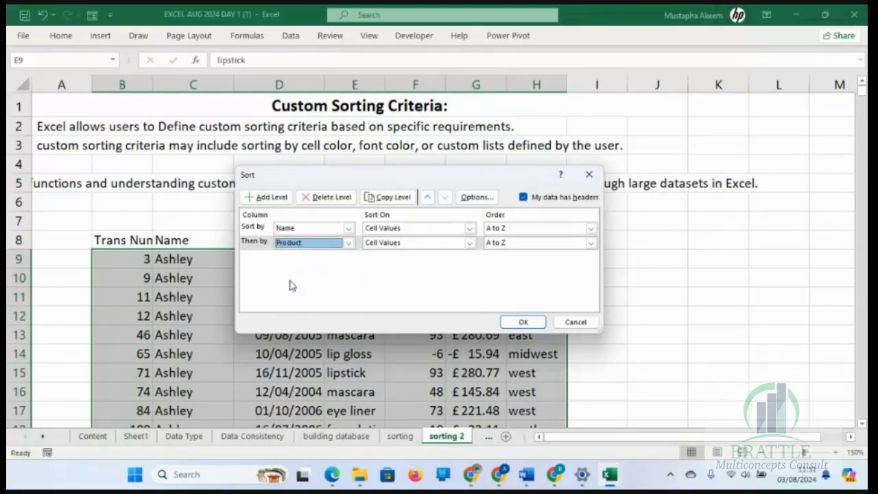
left_click(470, 243)
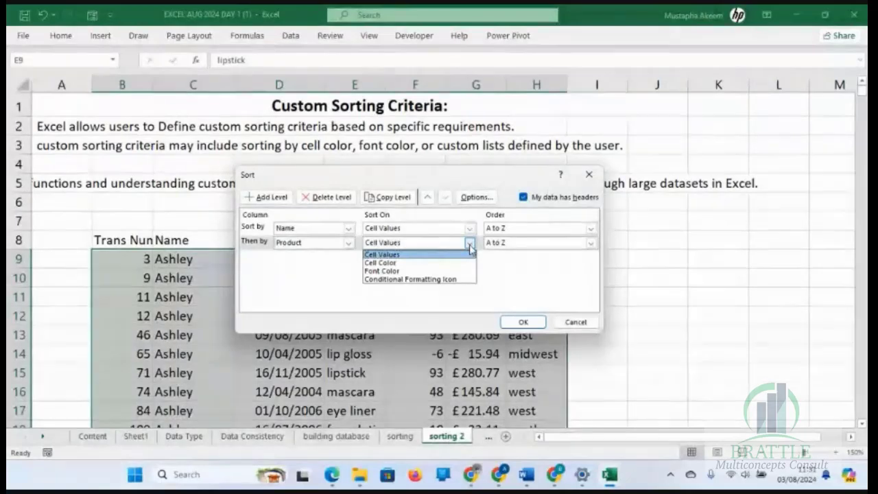
left_click(469, 255)
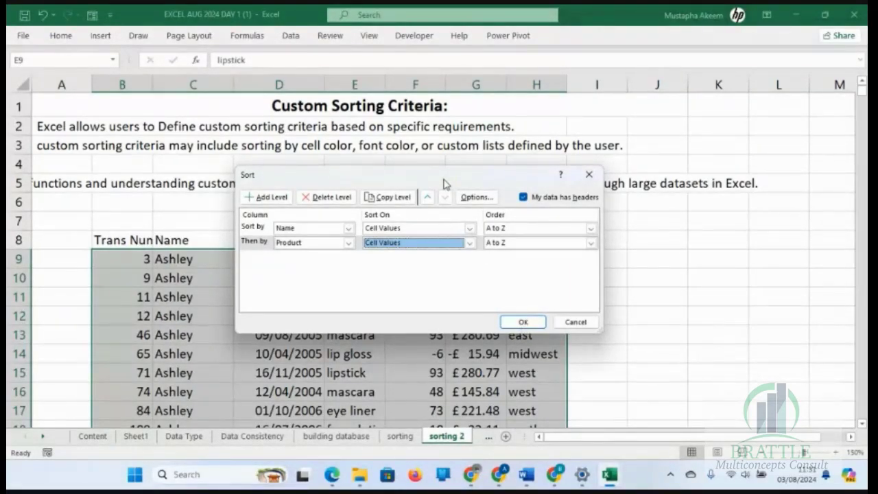
Switch the headers option off and on again to compare the column labels, and apply the sort by Name and Product
left_click_drag(443, 183, 385, 322)
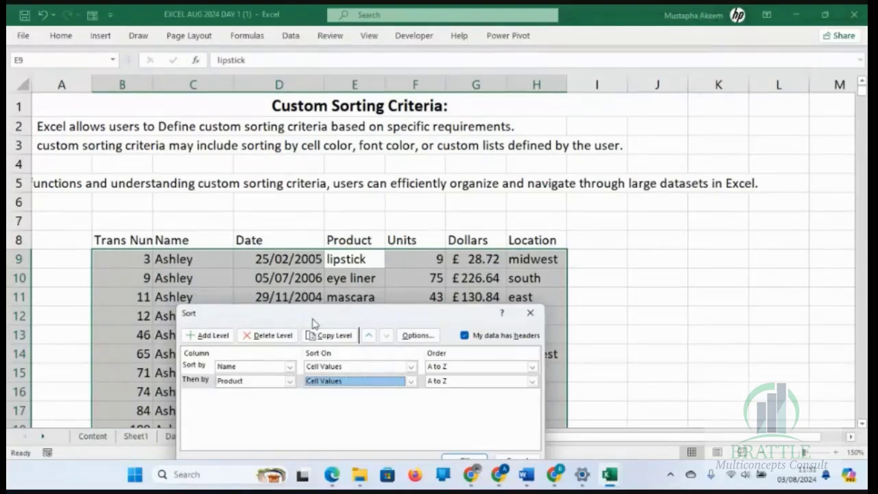
left_click_drag(461, 316, 473, 238)
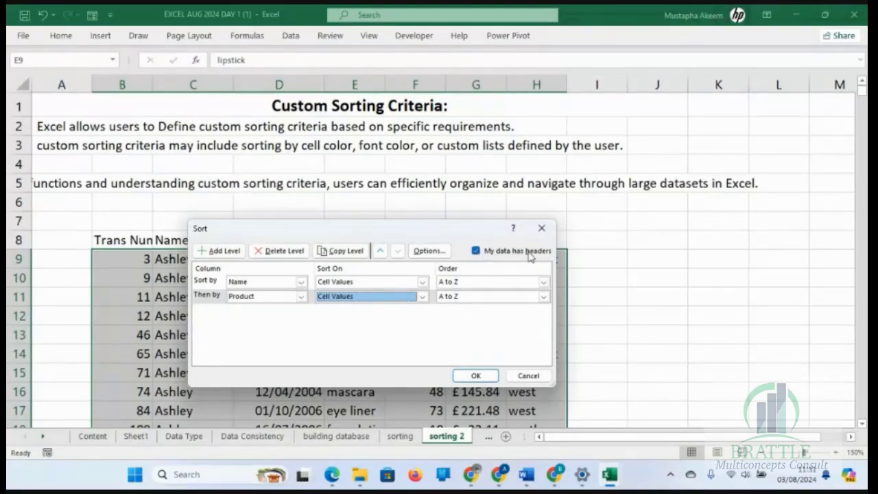
left_click_drag(447, 231, 418, 271)
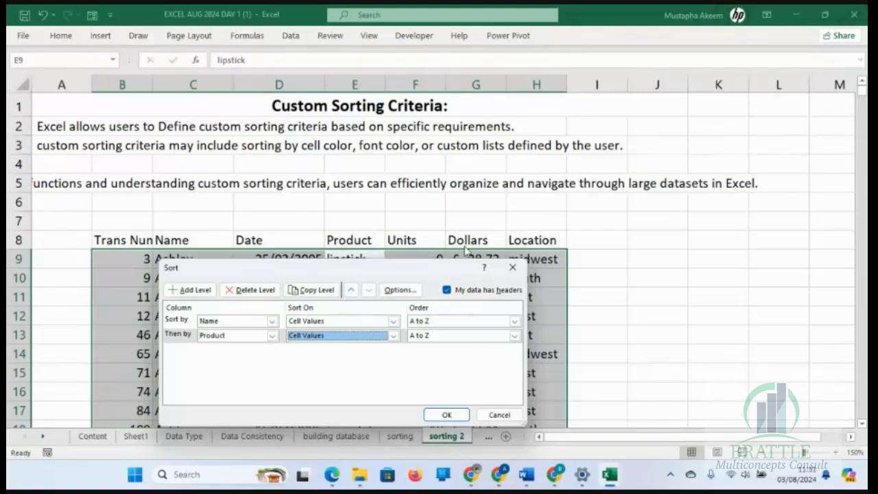
left_click(447, 289)
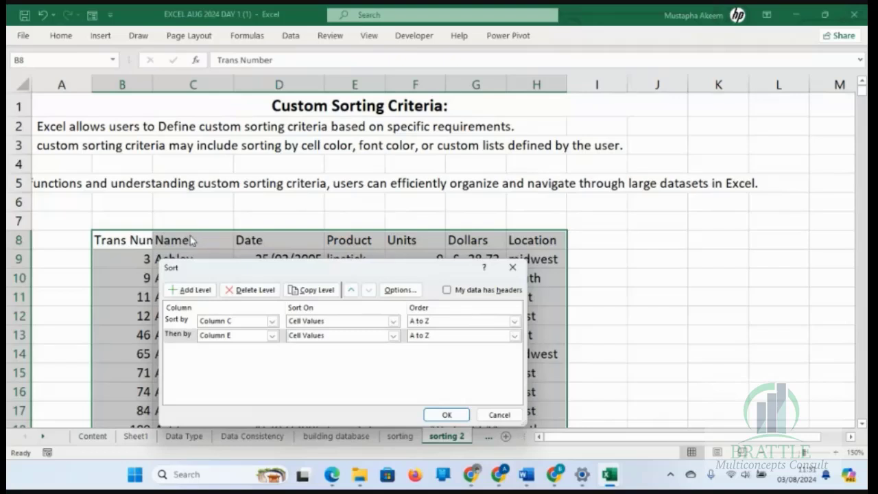
left_click(447, 290)
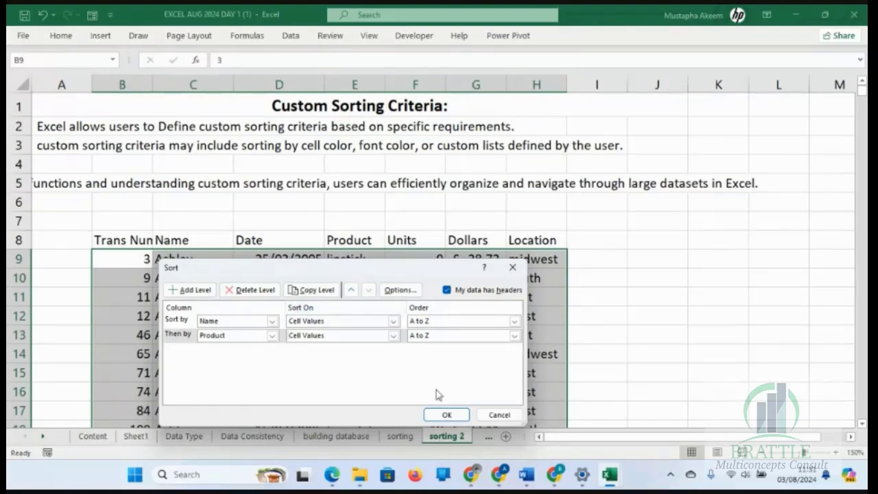
left_click(447, 415)
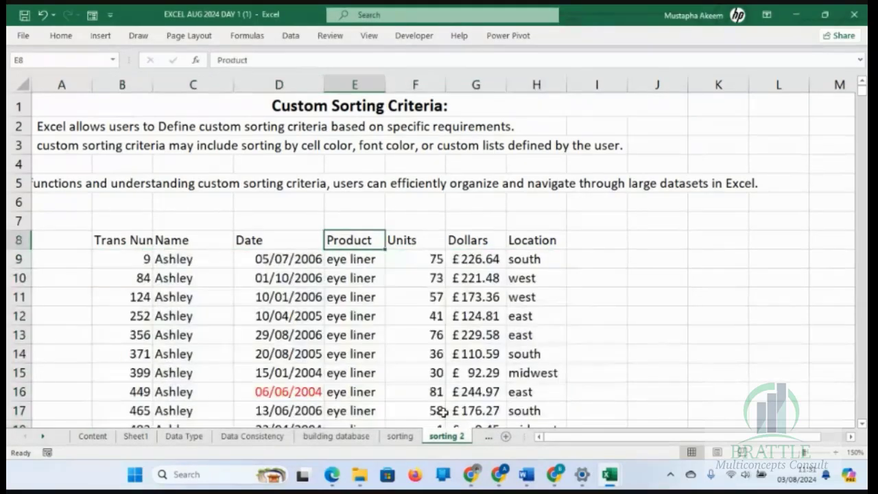
Examine the Product column down the sorted table to check that products run alphabetically within each name
left_click(173, 271)
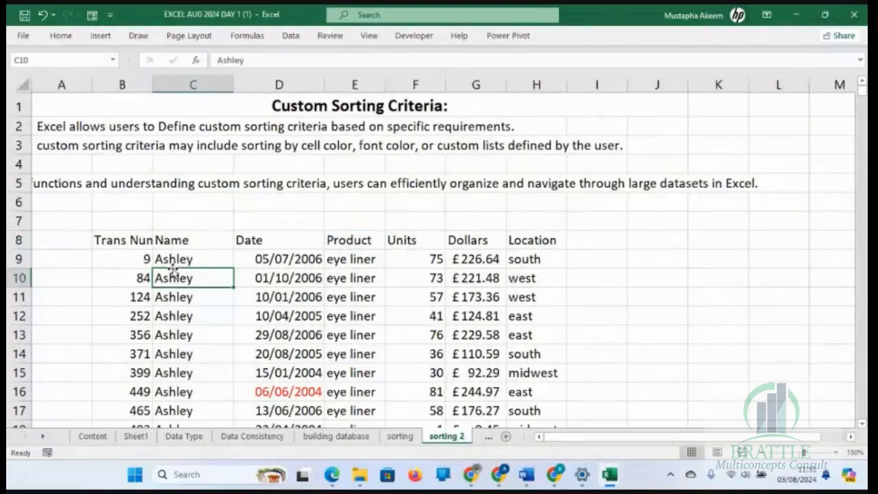
left_click(352, 257)
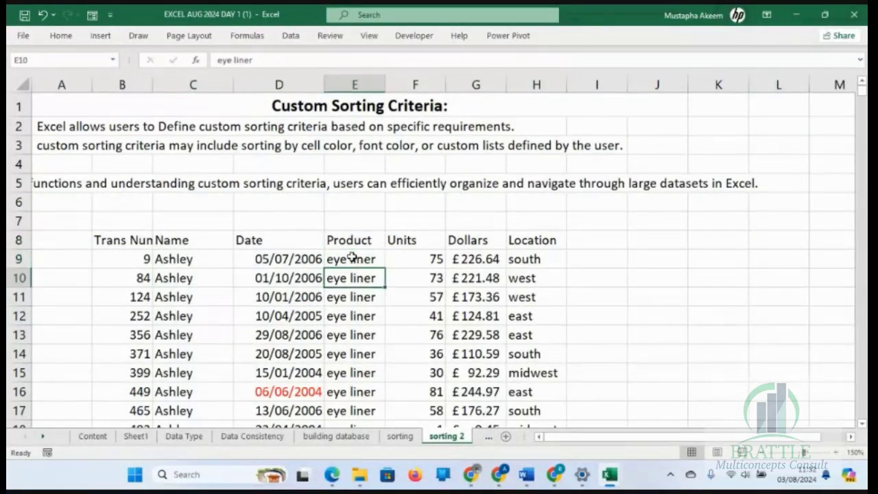
key("Down")
key("Down")
key("Down")
key("Down")
key("Down")
key("Down")
key("Down")
key("Down")
key("Down")
key("Down")
key("Down")
key("Down")
key("Down")
key("Down")
key("Down")
key("Down")
key("Down")
key("Down")
key("Down")
key("Down")
key("Down")
key("Down")
key("Down")
key("Down")
key("Down")
key("Down")
key("Down")
key("Down")
key("Down")
key("Down")
key("Down")
key("Down")
key("Down")
key("Down")
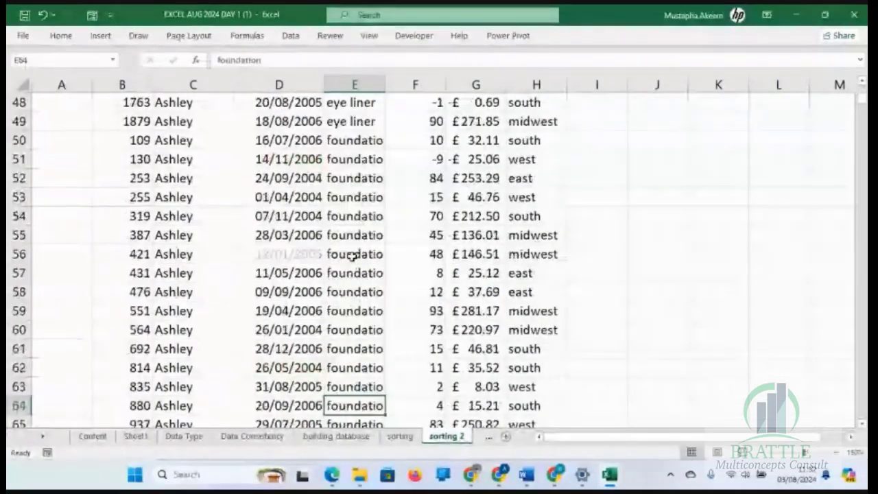
key("Down")
key("Down")
key("Down")
key("Down")
key("Down")
key("Down")
key("Down")
key("Down")
key("Down")
key("Down")
key("Down")
key("Down")
key("Down")
key("Down")
key("Down")
key("Down")
key("Down")
key("Down")
key("Down")
key("Down")
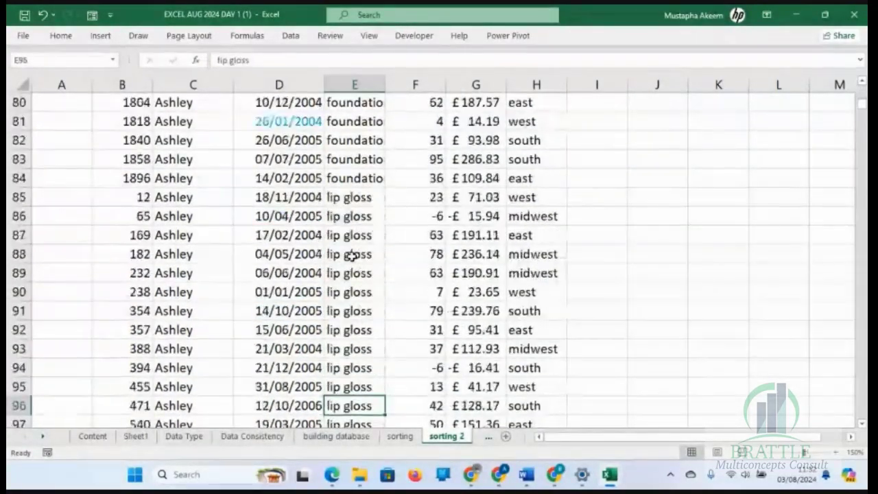
key("Down")
key("Down")
key("Down")
key("Down")
key("Down")
key("Down")
key("Down")
key("Down")
key("Down")
key("Down")
key("Down")
key("Down")
key("Down")
key("Down")
key("Down")
key("Down")
key("Down")
key("Down")
key("Down")
key("Down")
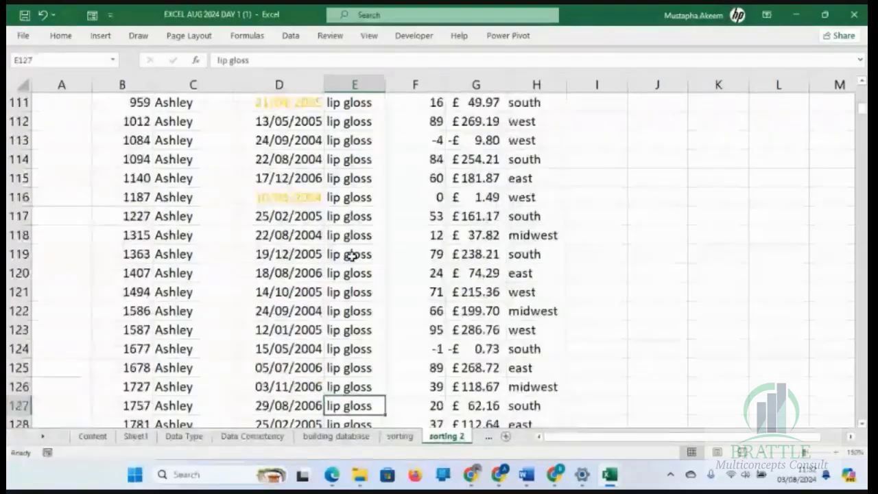
key("Down")
key("Down")
key("Down")
key("Down")
key("Down")
key("Down")
key("Down")
key("Down")
key("Down")
key("Down")
key("Down")
key("Down")
key("Down")
key("Down")
key("Down")
key("Down")
key("Down")
key("Down")
key("Down")
key("Down")
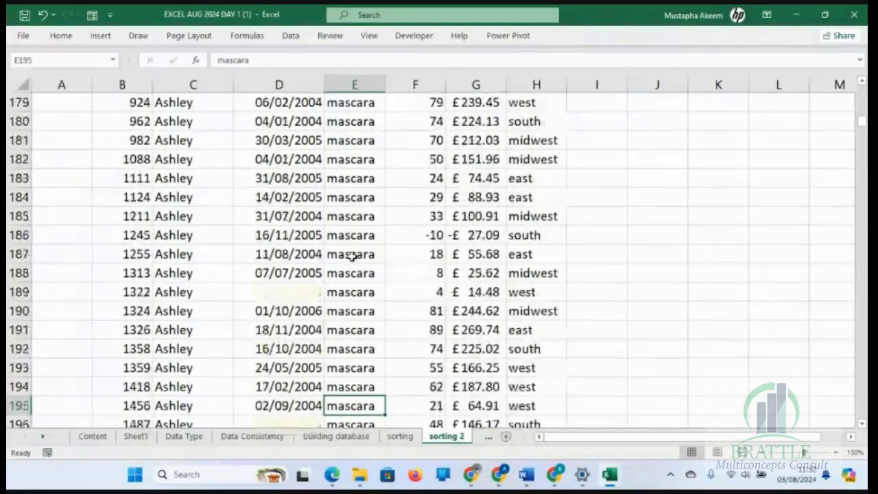
key("Down")
key("Down")
key("Down")
key("Down")
key("Down")
key("Down")
key("Down")
key("Down")
key("Down")
key("Down")
key("Down")
key("Down")
key("Down")
key("Down")
key("Down")
key("Down")
key("Down")
key("Down")
key("Down")
key("Down")
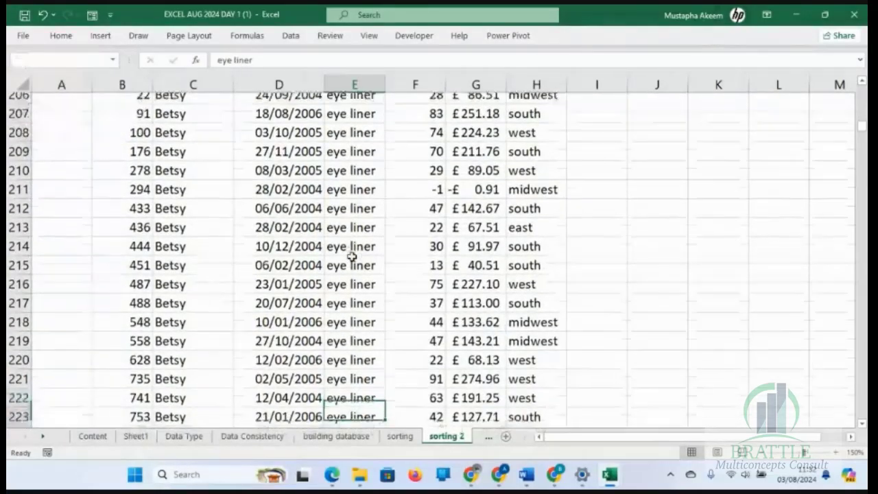
key("Down")
key("Down")
key("Down")
key("Down")
key("Down")
key("Down")
key("Down")
key("Down")
key("Down")
key("Down")
key("Down")
key("Down")
key("Down")
key("Down")
key("Down")
key("Down")
key("Down")
key("Down")
key("Down")
key("Down")
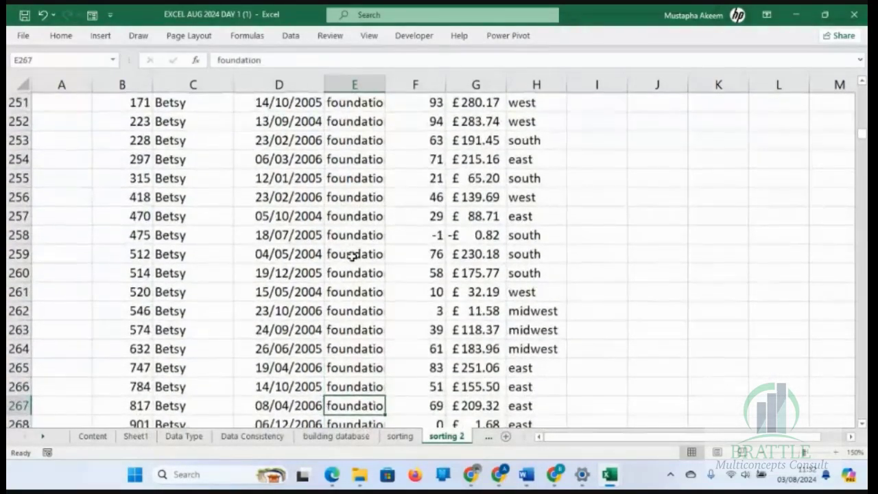
key("Down")
key("Down")
key("Down")
key("Down")
key("Down")
key("Down")
key("Down")
key("Down")
key("Down")
key("Down")
key("Down")
key("Down")
key("Down")
key("Down")
key("Down")
key("Down")
key("Down")
key("Down")
key("Down")
key("Down")
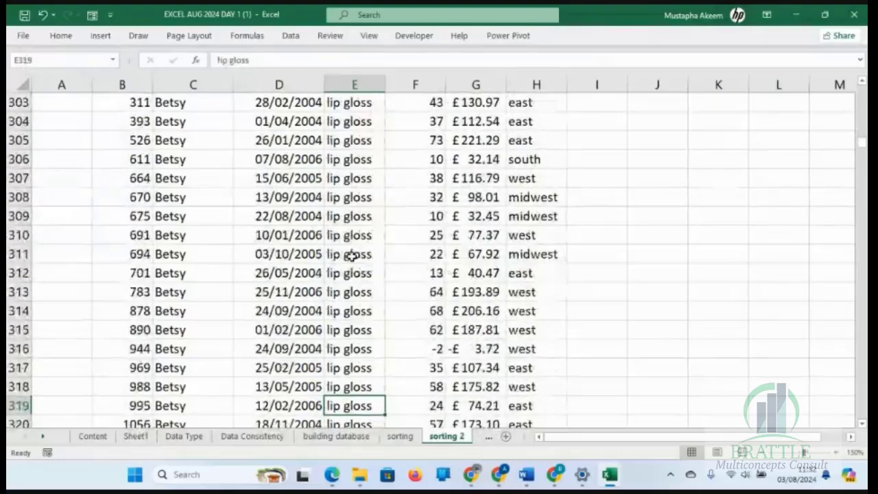
Examine the Product column further down the lip gloss rows to find where the next product group starts
key("Down")
key("Down")
key("Down")
key("Down")
key("Down")
key("Down")
key("Down")
key("Down")
key("Down")
key("Down")
key("Down")
key("Down")
key("Down")
key("Down")
key("Down")
key("Down")
key("Down")
key("Down")
key("Down")
key("Down")
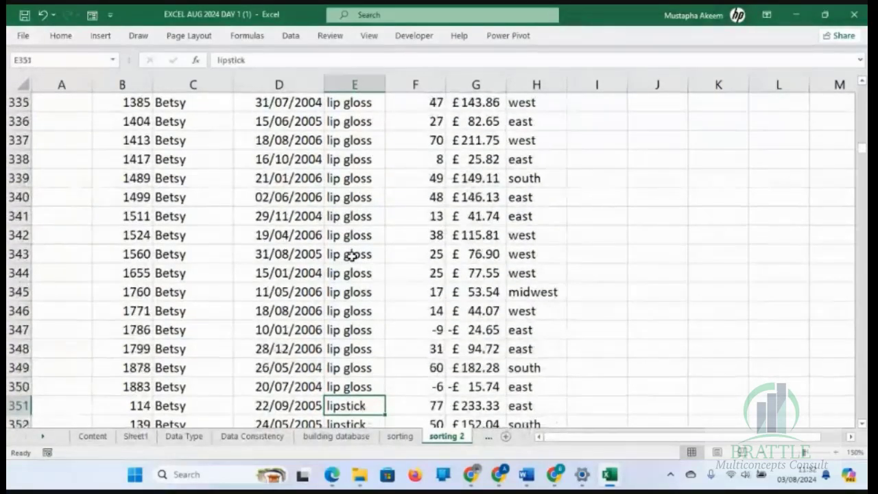
Review the Product column back up to the top of the sheet, comparing the product order within each name
key("Up")
key("Up")
key("Up")
key("Up")
key("Up")
key("Up")
key("Up")
key("Up")
key("Up")
key("Up")
key("Up")
key("Up")
key("Up")
key("Up")
key("Up")
key("Up")
key("Up")
key("Up")
key("Up")
key("Up")
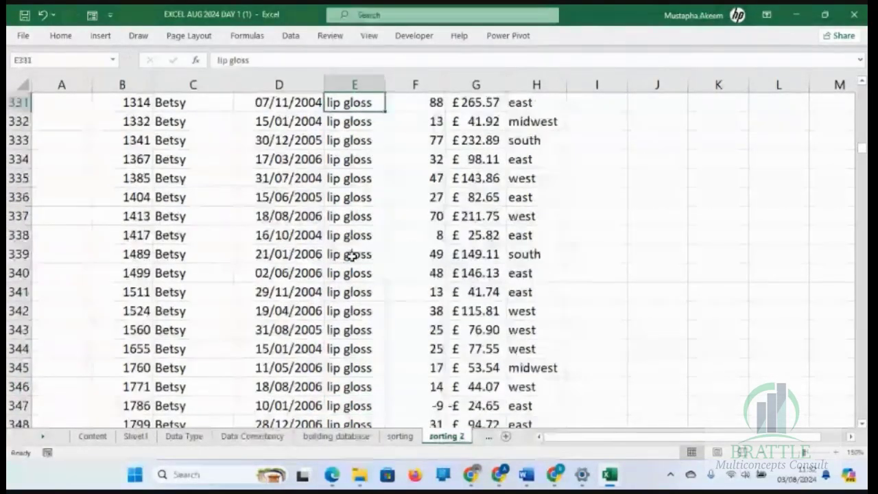
key("Up")
key("Up")
key("Up")
key("Up")
key("Up")
key("Up")
key("Up")
key("Up")
key("Up")
key("Up")
key("Up")
key("Up")
key("Up")
key("Up")
key("Up")
key("Up")
key("Up")
key("Up")
key("Up")
key("Up")
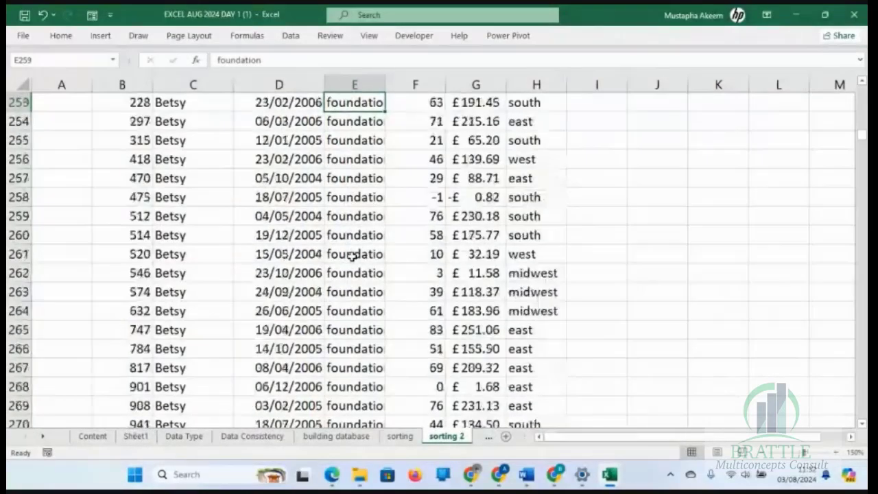
key("Up")
key("Up")
key("Up")
key("Up")
key("Up")
key("Up")
key("Up")
key("Up")
key("Up")
key("Up")
key("Up")
key("Up")
key("Up")
key("Up")
key("Up")
key("Up")
key("Up")
key("Up")
key("Up")
key("Up")
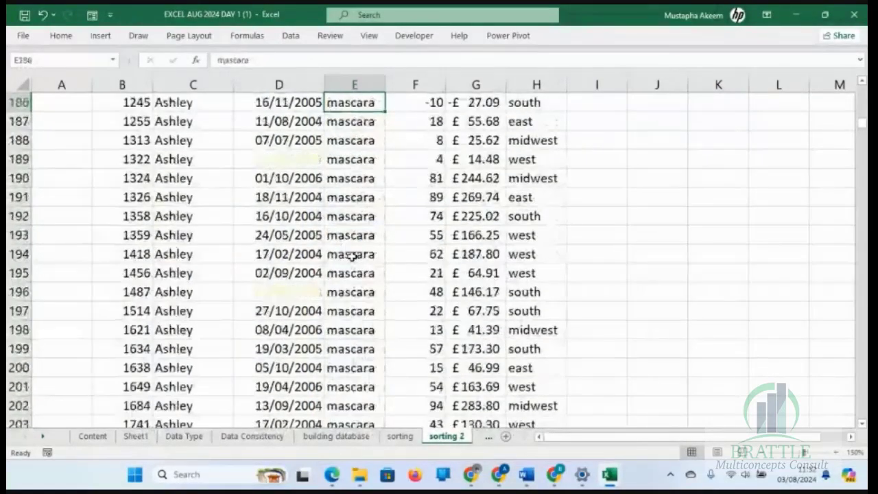
key("Up")
key("Up")
key("Up")
key("Up")
key("Up")
key("Up")
key("Up")
key("Up")
key("Up")
key("Up")
key("Up")
key("Up")
key("Up")
key("Up")
key("Up")
key("Up")
key("Up")
key("Up")
key("Up")
key("Up")
key("Up")
key("Up")
key("Up")
key("Up")
key("Up")
key("Up")
key("Up")
key("Up")
key("Up")
key("Up")
key("Up")
key("Up")
key("Up")
key("Up")
key("Up")
key("Up")
key("Up")
key("Up")
key("Up")
key("Up")
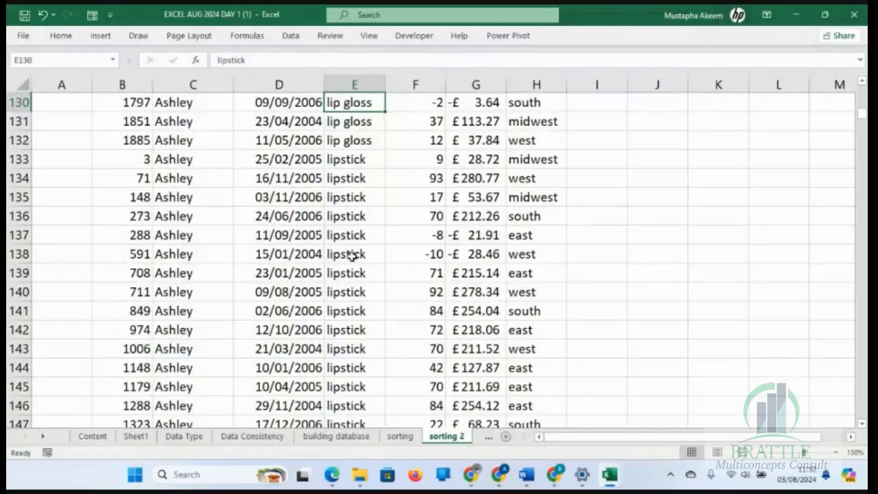
key("Up")
key("Up")
key("Up")
key("Up")
key("Up")
key("Up")
key("Up")
key("Up")
key("Up")
key("Up")
key("Up")
key("Up")
key("Up")
key("Up")
key("Up")
key("Up")
key("Up")
key("Up")
key("Up")
key("Up")
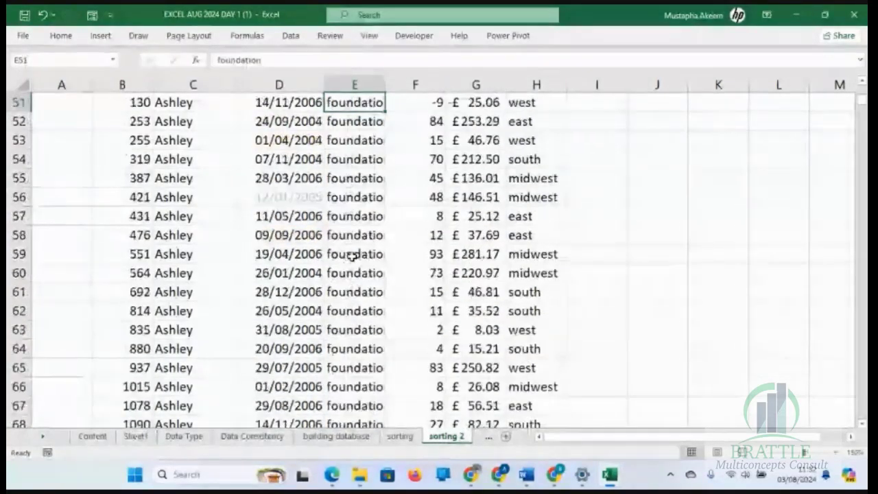
key("Up")
key("Up")
key("Up")
key("Up")
key("Up")
key("Up")
key("Up")
key("Up")
key("Up")
key("Up")
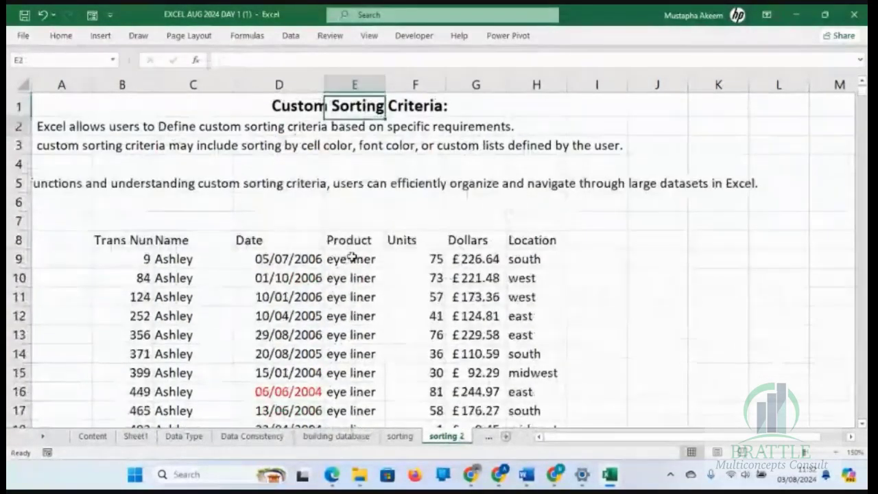
Inspect the first data row below the headers, checking its date in D9 and its product in E9
key("Down")
key("Down")
key("Down")
key("Down")
key("Down")
key("Down")
key("Down")
key("Down")
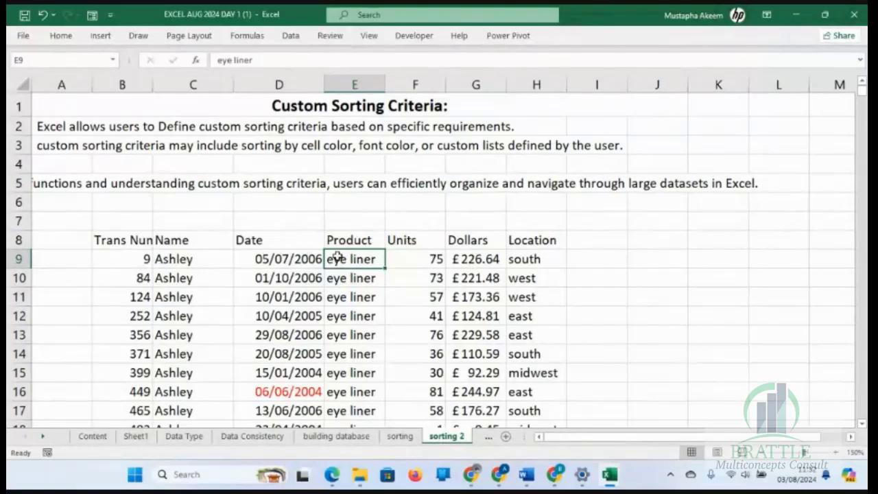
left_click(307, 255)
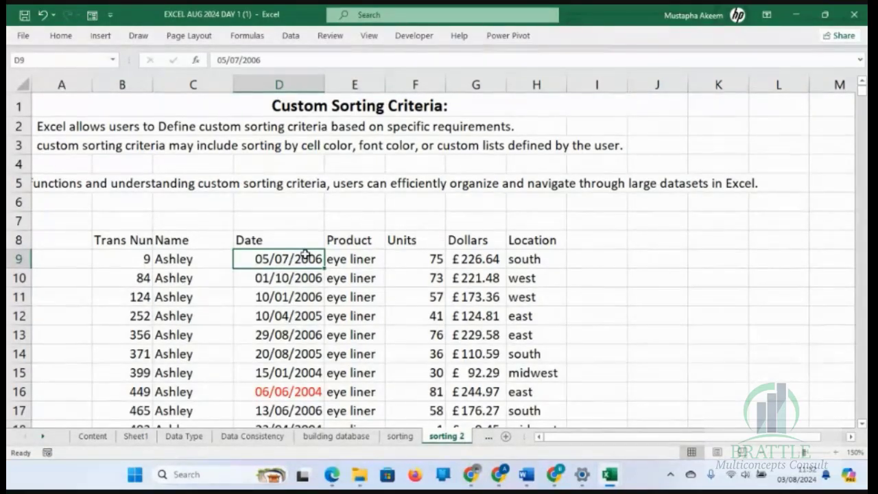
left_click(362, 259)
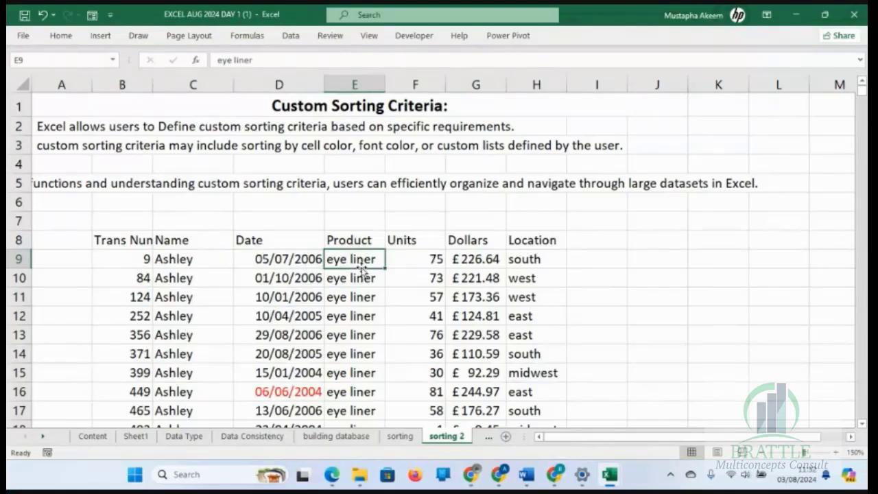
Start a custom sort from the Date column's first entry and add an empty level beneath the Name level
left_click(278, 263)
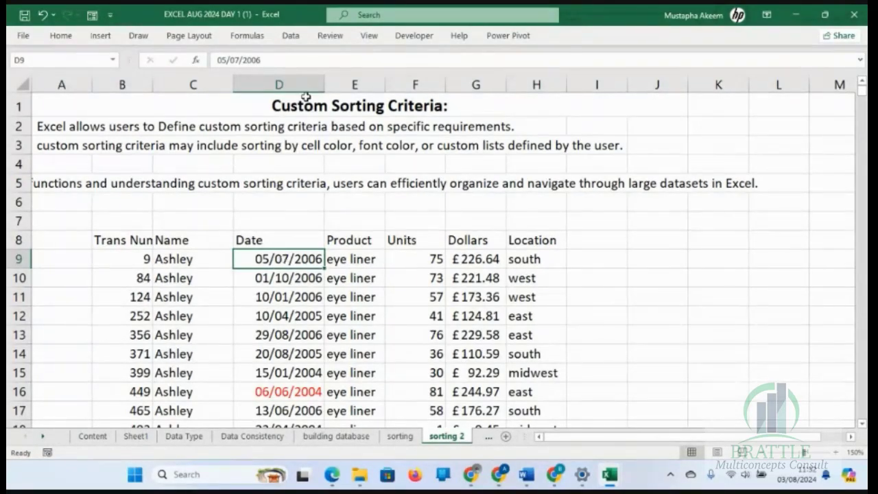
left_click(69, 36)
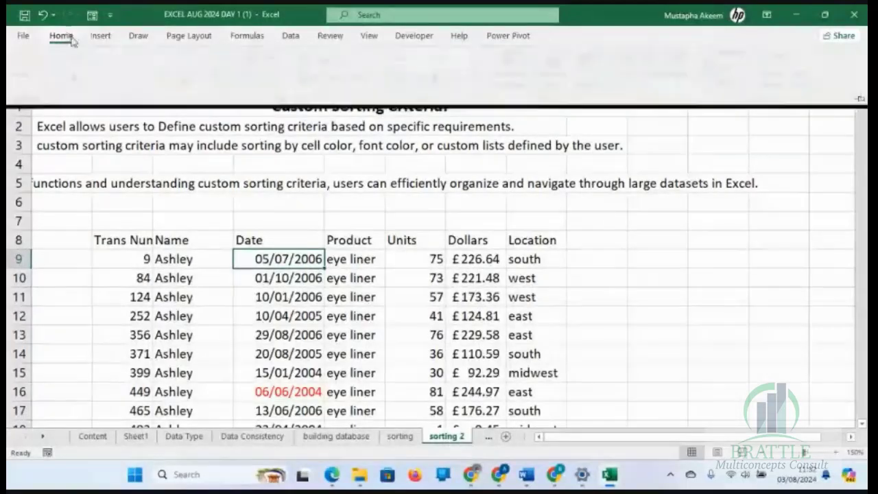
left_click(780, 72)
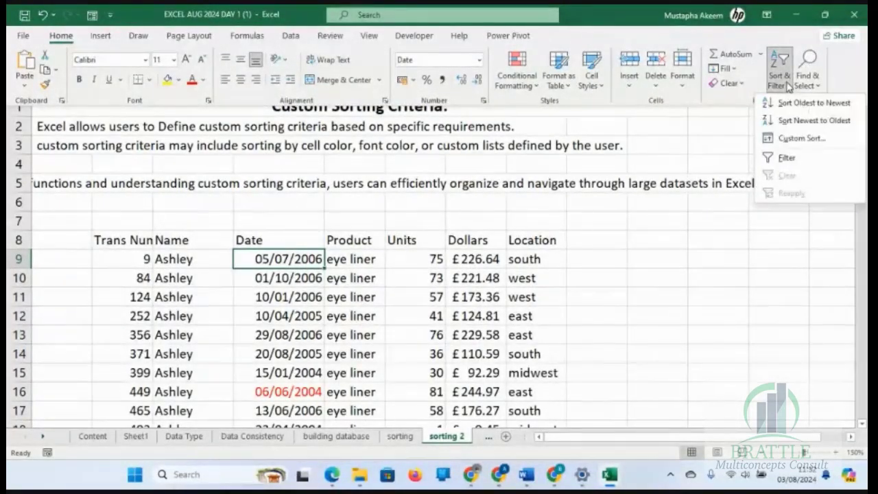
left_click(803, 140)
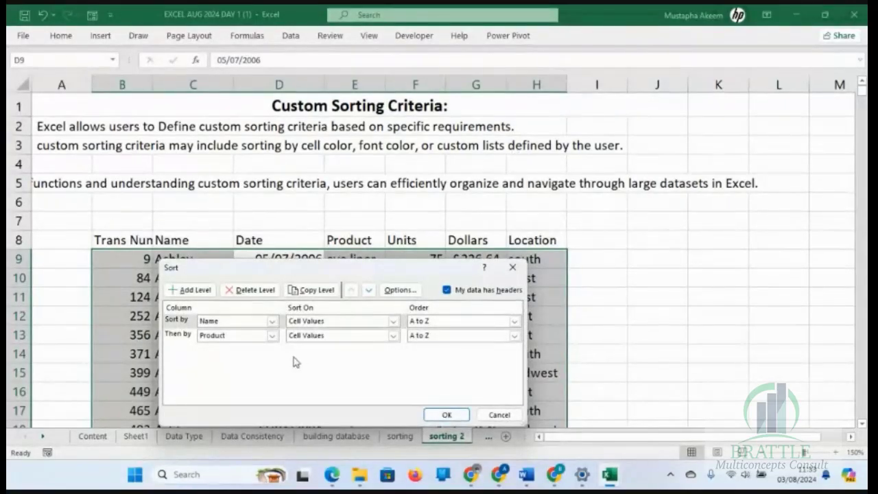
left_click_drag(285, 272, 313, 179)
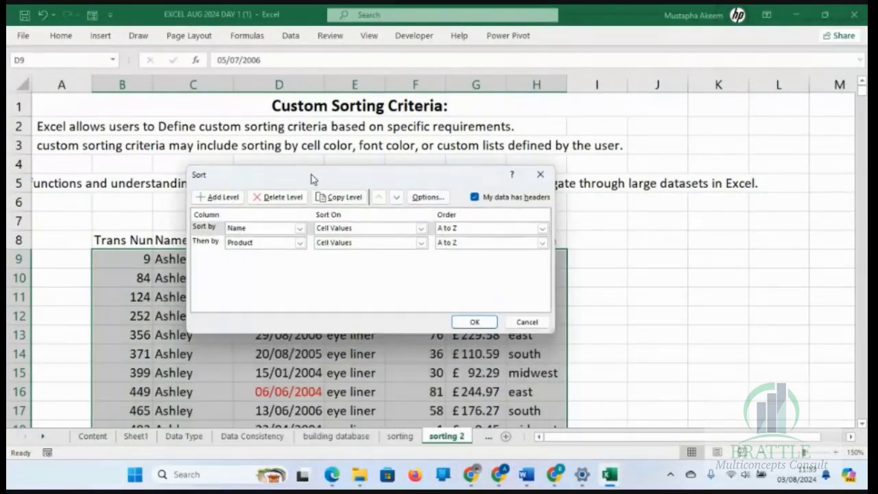
left_click(221, 198)
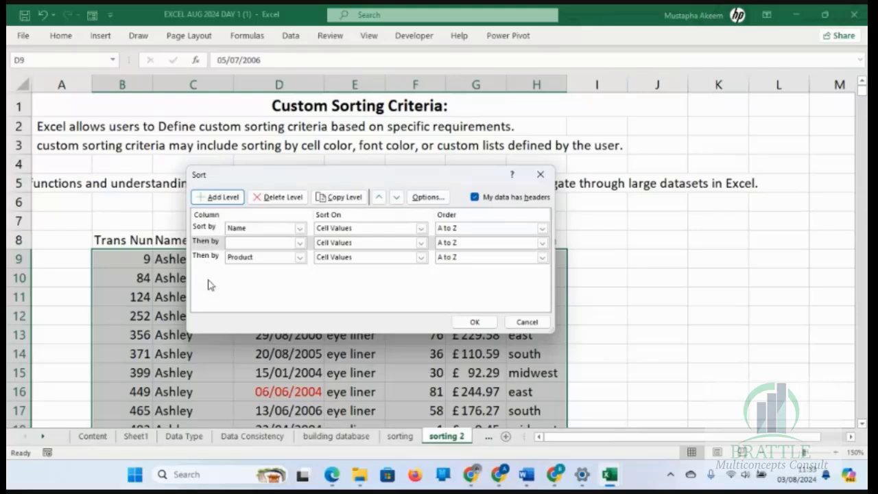
left_click(204, 227)
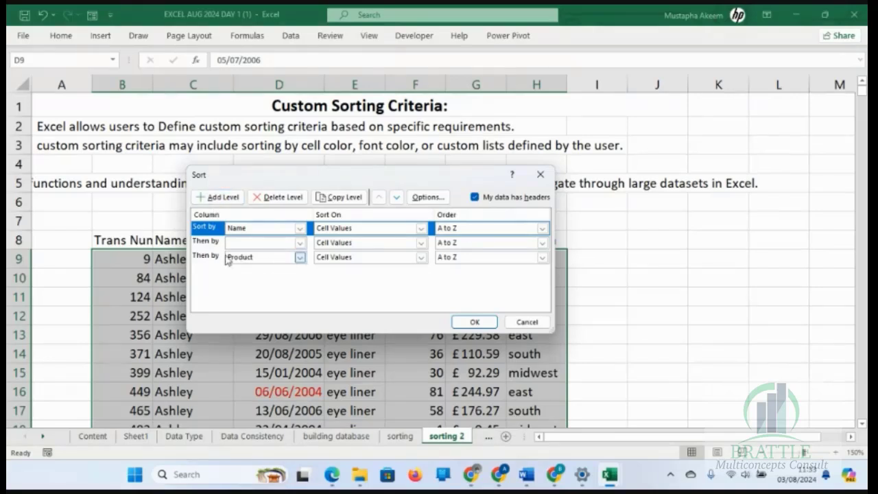
left_click(207, 242)
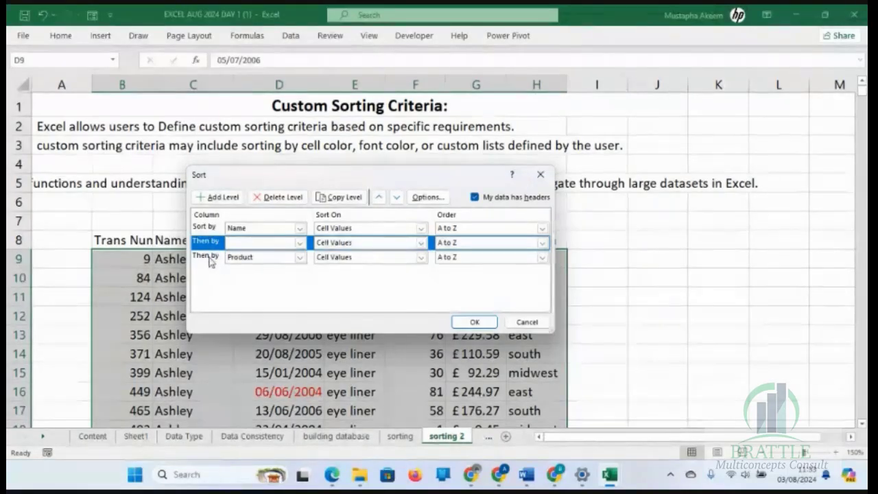
left_click(212, 263)
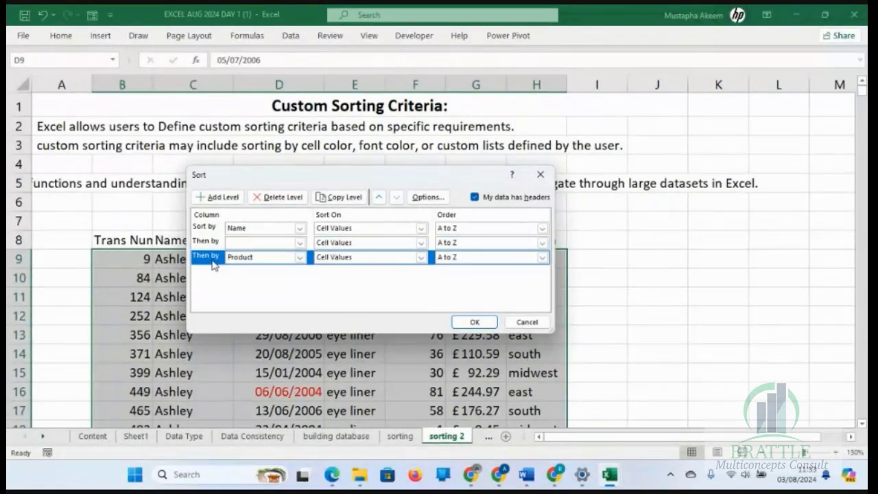
left_click(219, 198)
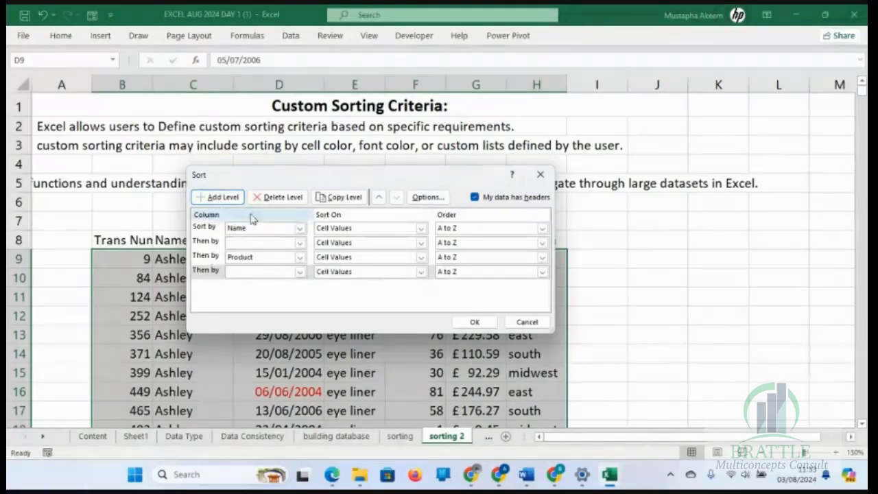
left_click(267, 196)
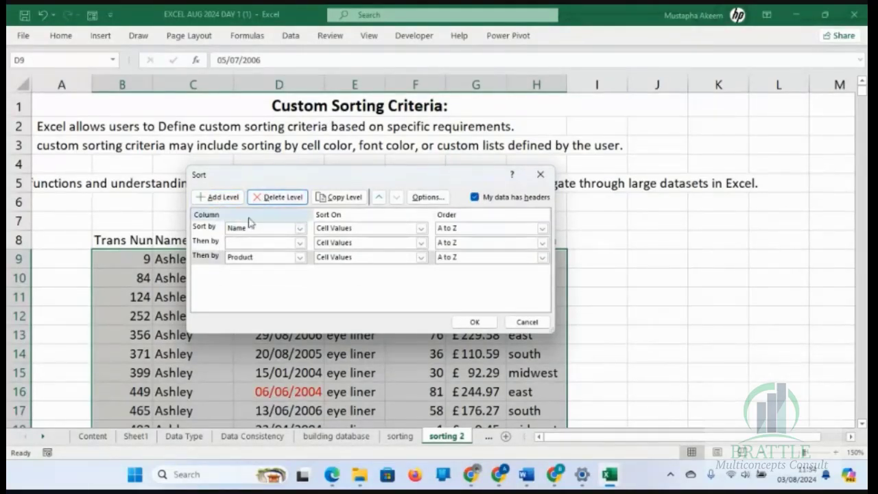
Move the empty sort level below Product, set it to Date from Oldest to Newest, and apply the sort
left_click(207, 244)
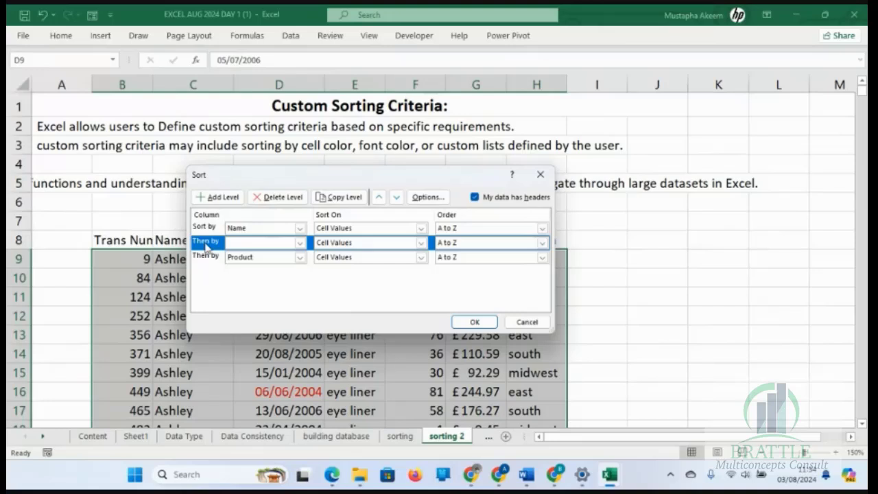
left_click(397, 198)
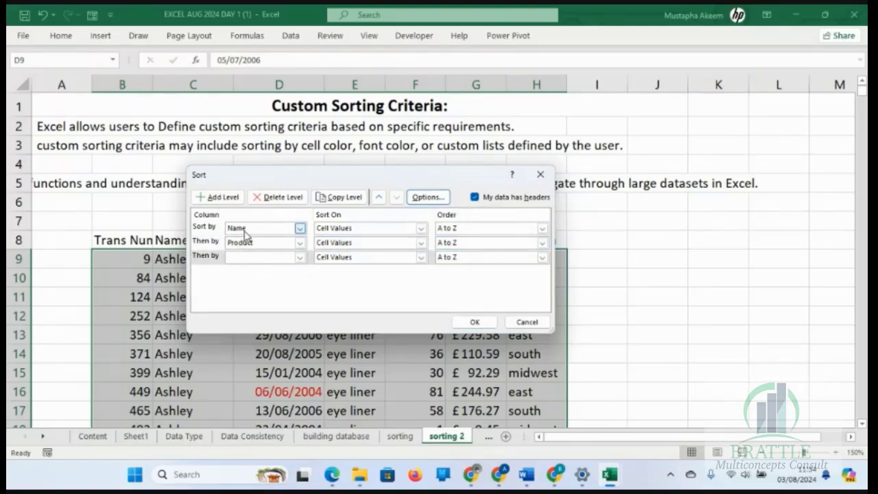
left_click(300, 258)
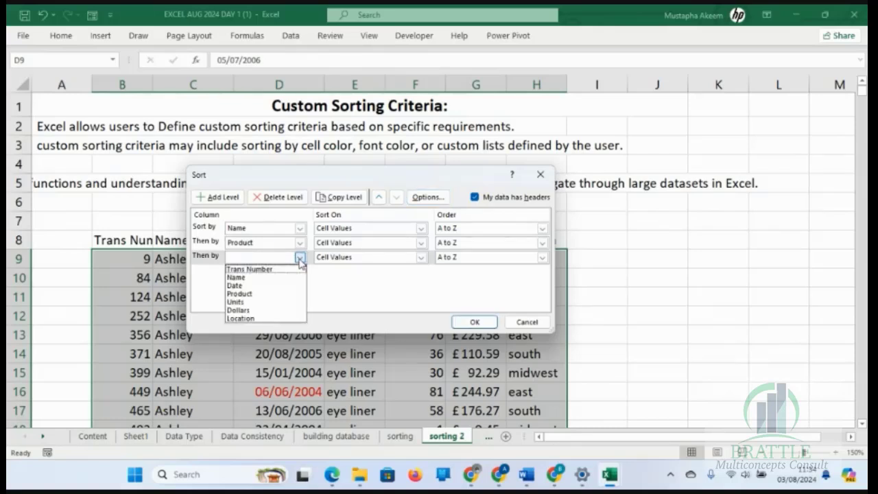
left_click(266, 286)
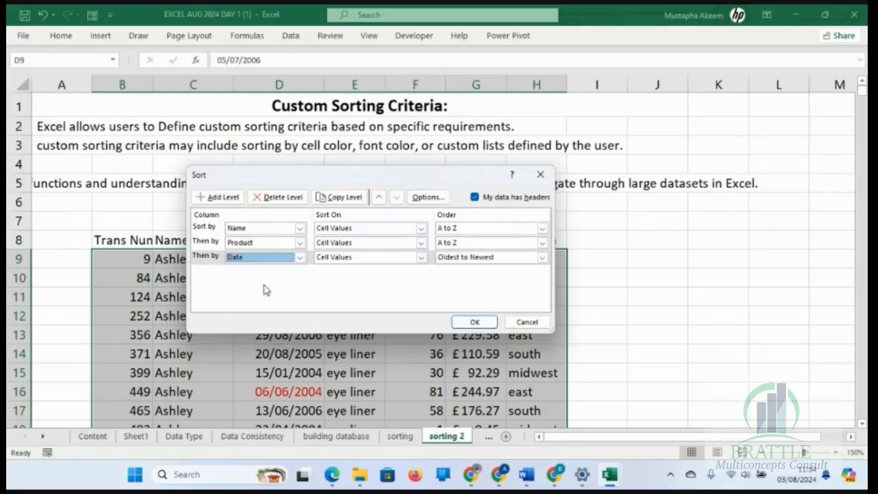
left_click(542, 257)
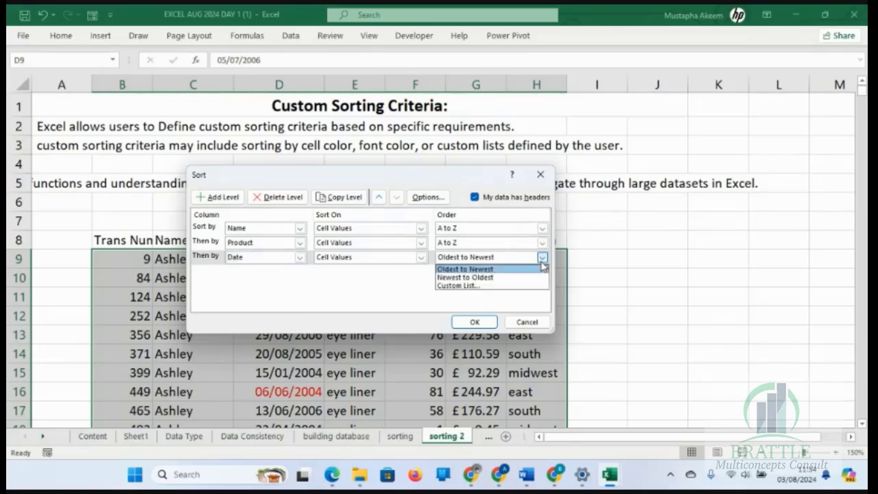
left_click(477, 269)
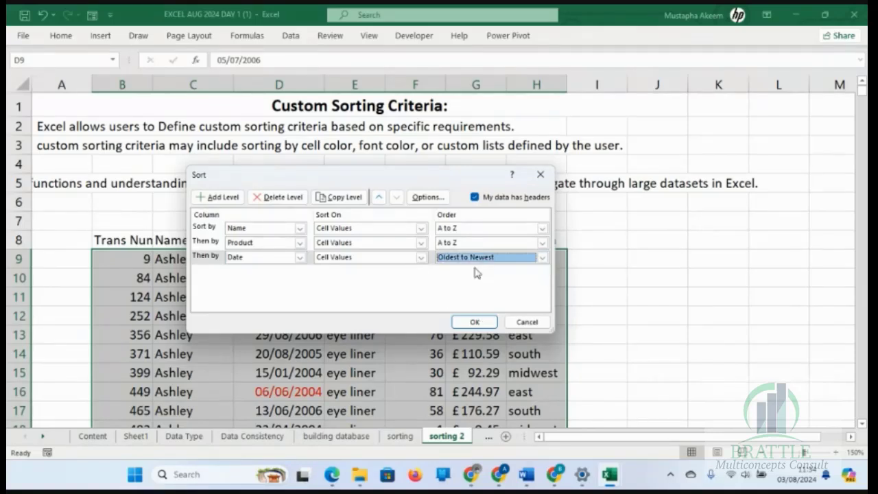
left_click(475, 323)
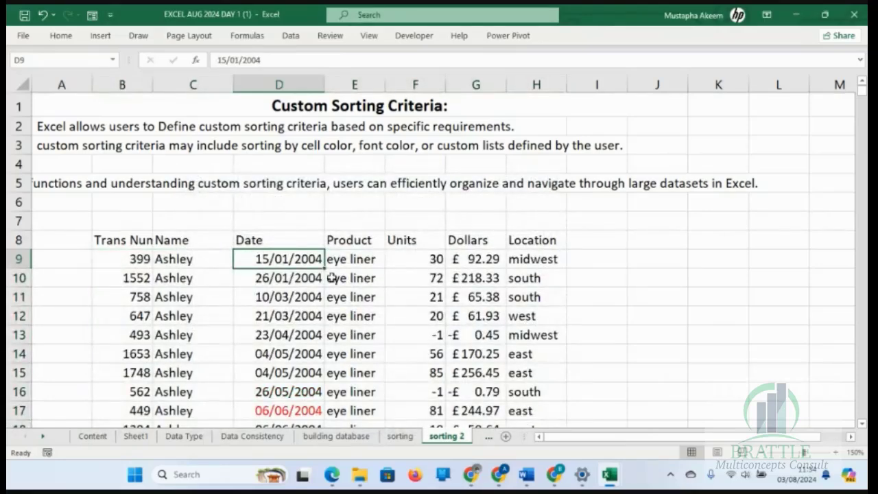
Examine the Date, Name and Product columns to check that dates run oldest to newest within each name and product
left_click(333, 259)
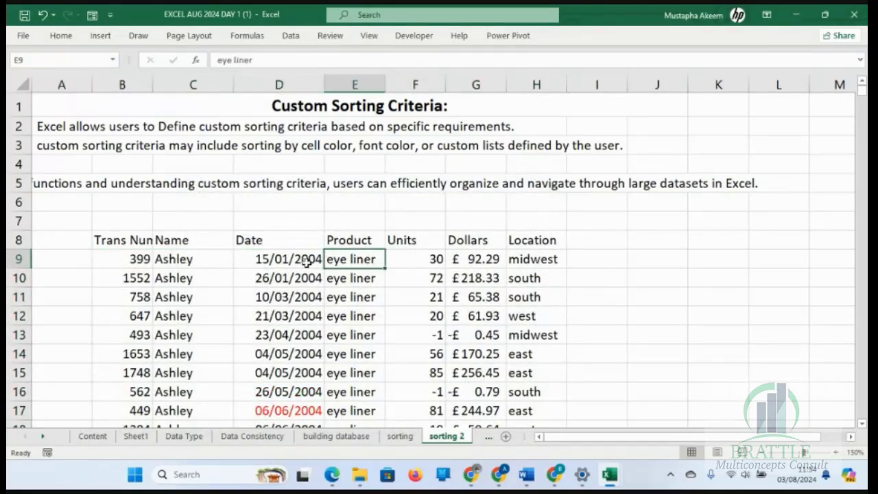
left_click_drag(300, 260, 315, 406)
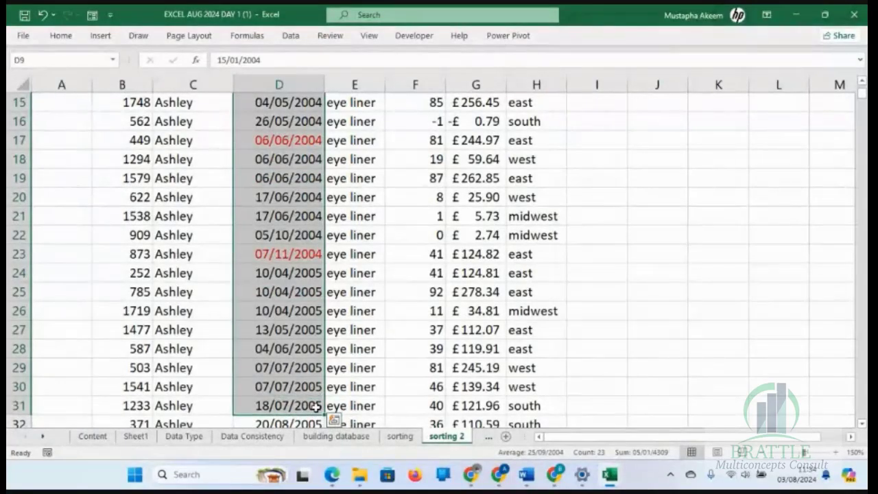
left_click(193, 295)
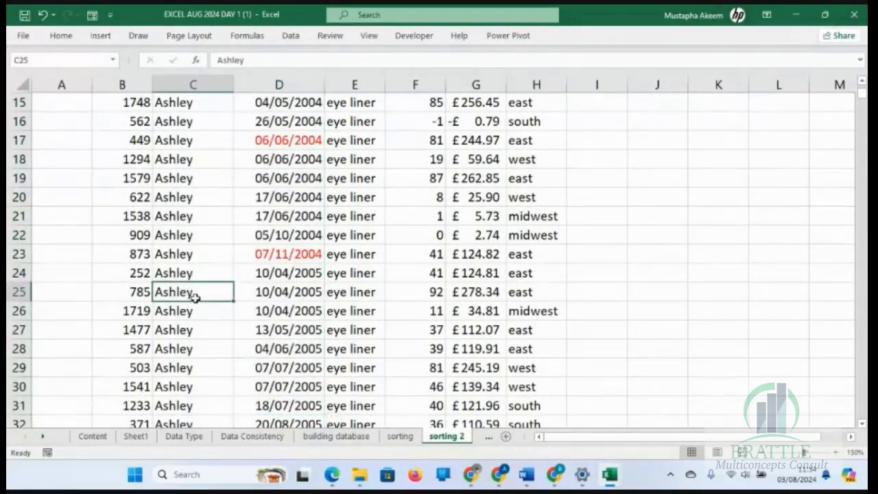
left_click(356, 233)
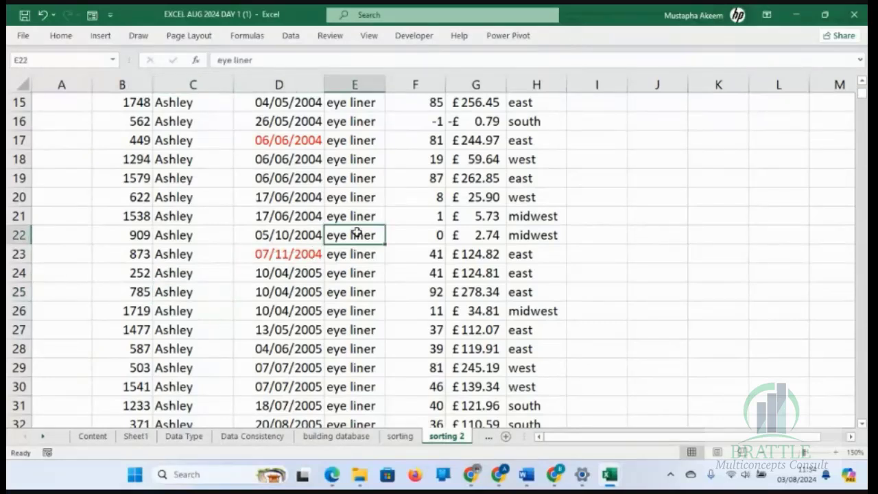
Convert the transaction data range $B$8:$H$1899 into a table with headers
left_click(291, 214)
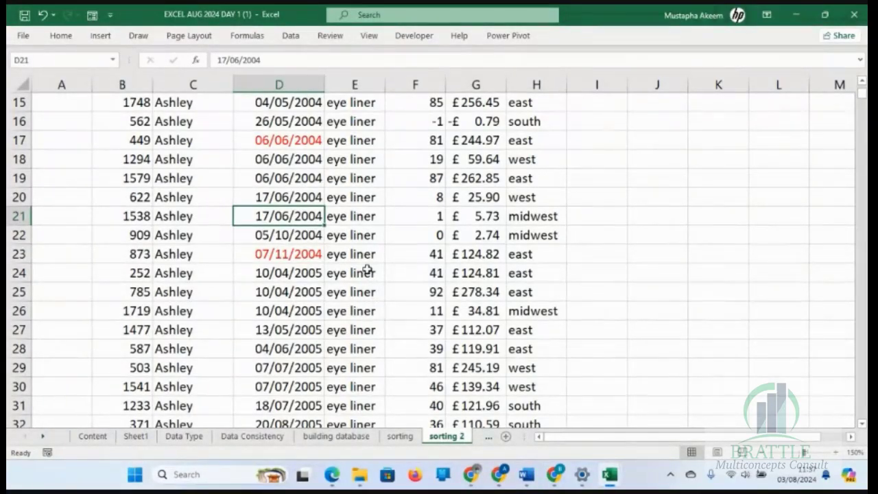
key("ctrl+t")
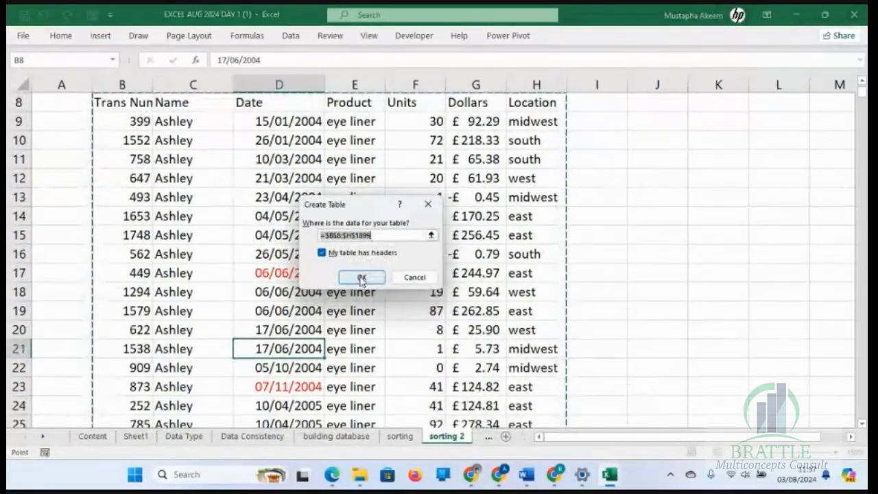
left_click(362, 276)
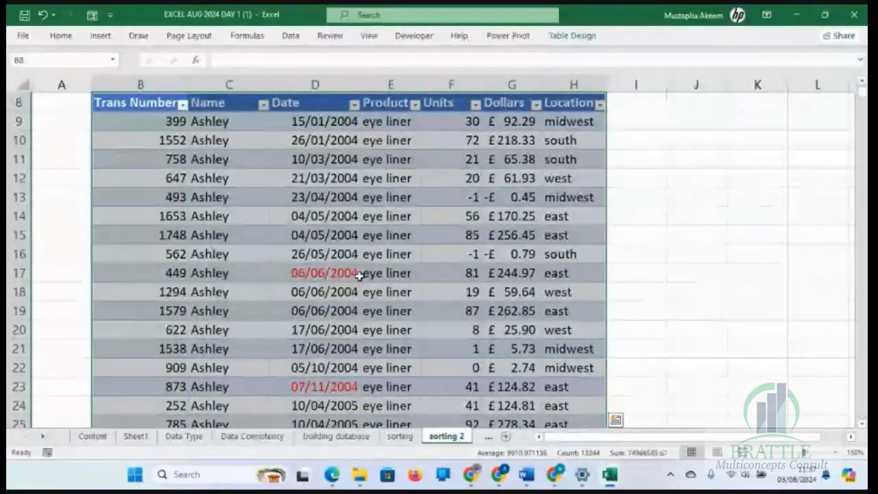
Restyle the transaction table with the plain style that has no header colour or row shading
left_click(573, 37)
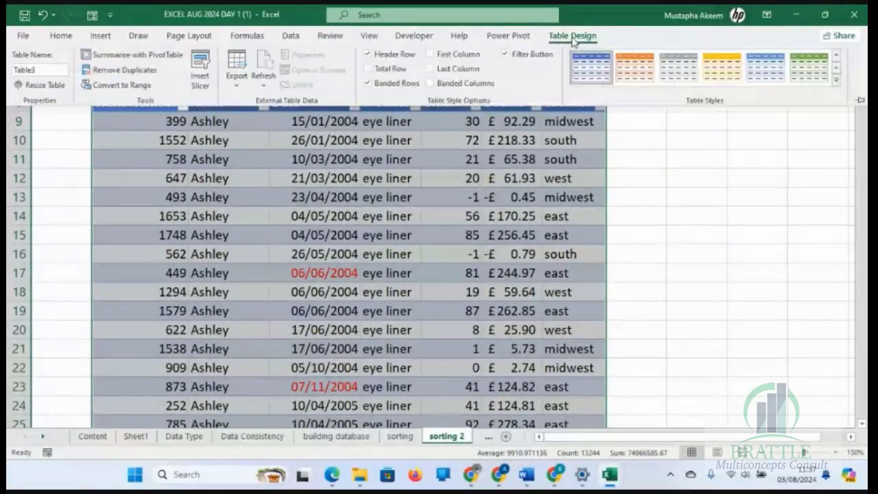
left_click(836, 59)
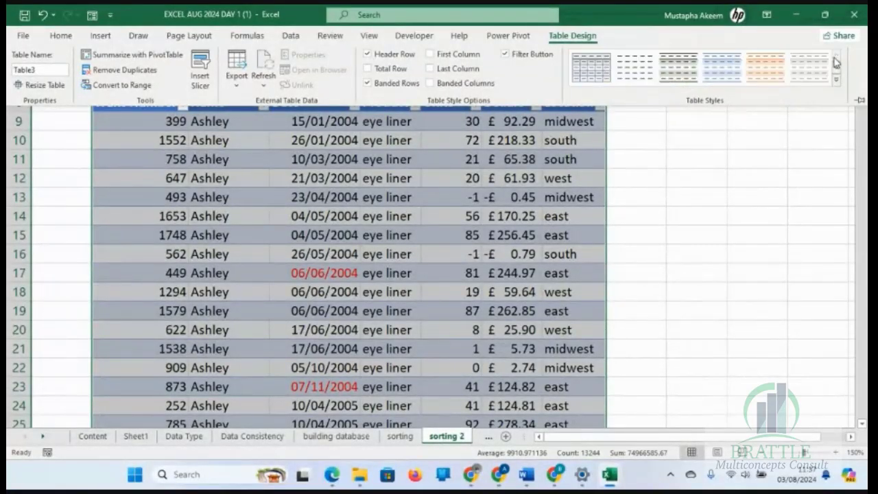
left_click(635, 67)
left_click(453, 216)
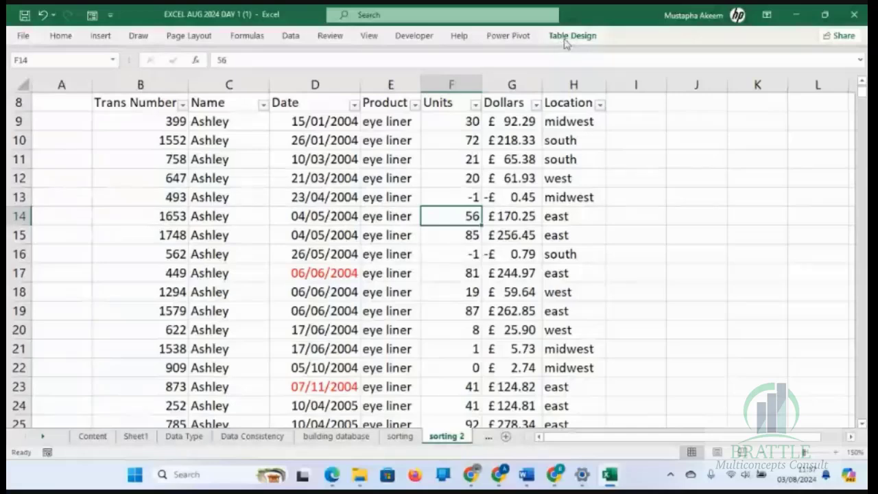
Compare the available table design options with a cell inside the table selected and with empty cell K13 selected
left_click(382, 268)
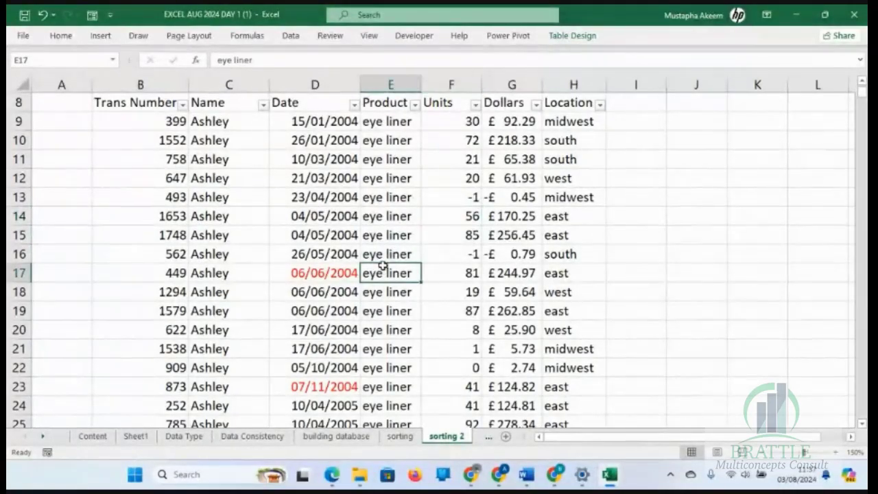
left_click(753, 194)
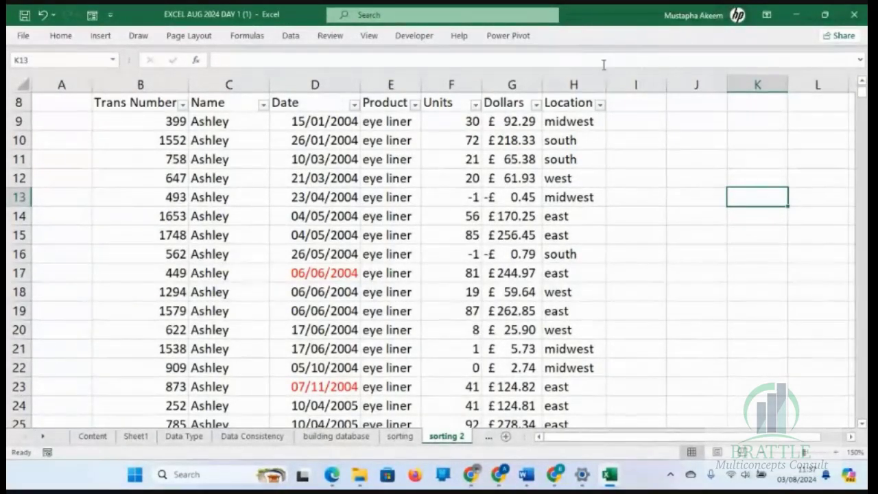
left_click(408, 257)
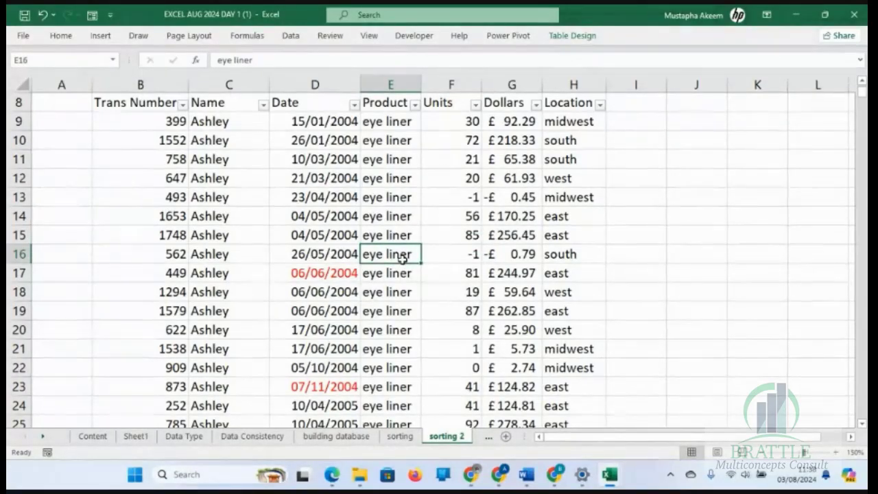
Switch to the sorting 3 sheet and look over the property listings below the sort syntax notes
left_click(482, 438)
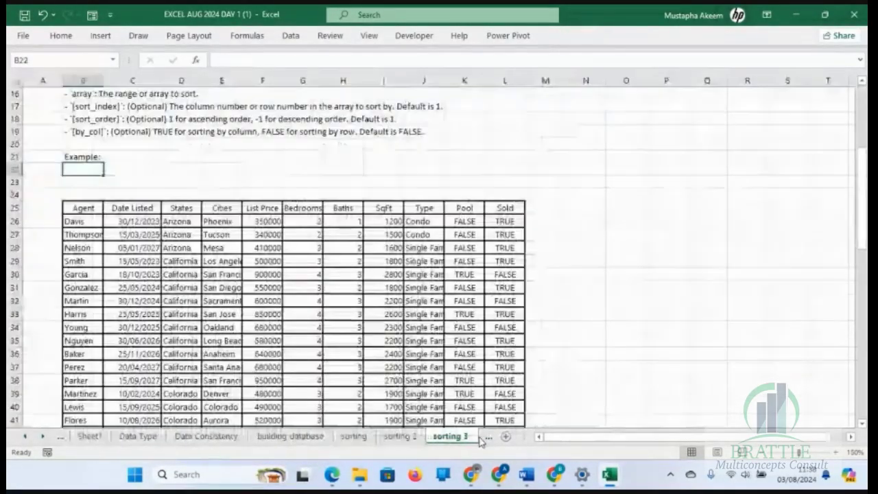
left_click(410, 354)
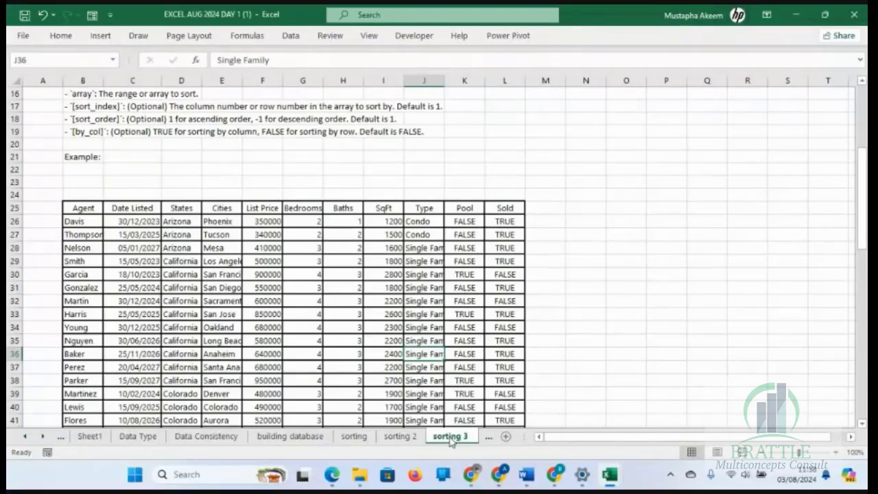
left_click(431, 368)
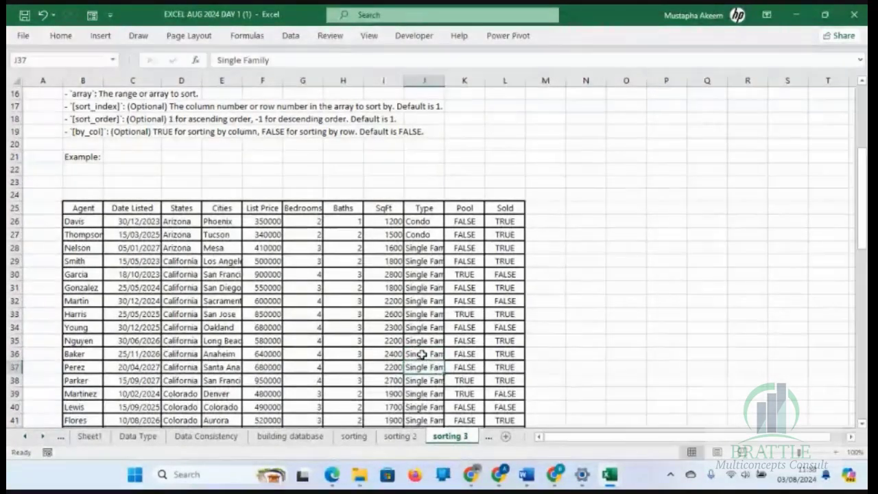
left_click(356, 326)
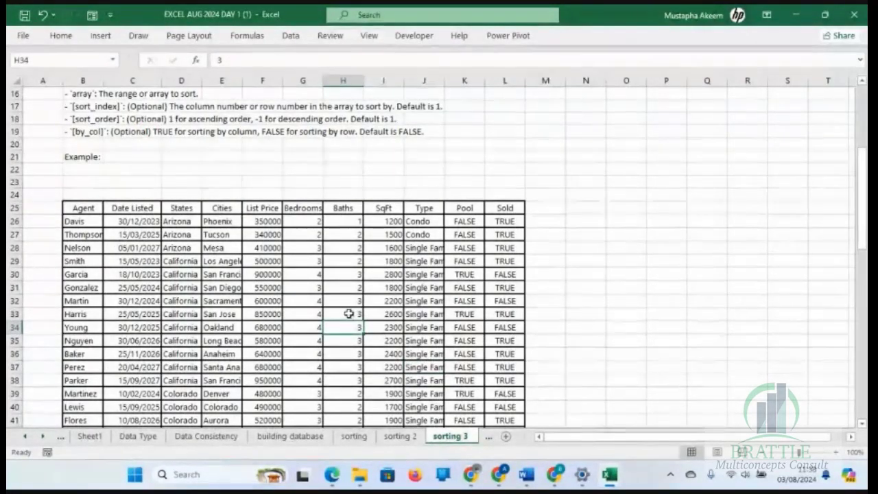
Review the Sorting 4 notes on conditional formatting for trends and the sorting 5 notes on horizontal sorting
left_click(347, 314)
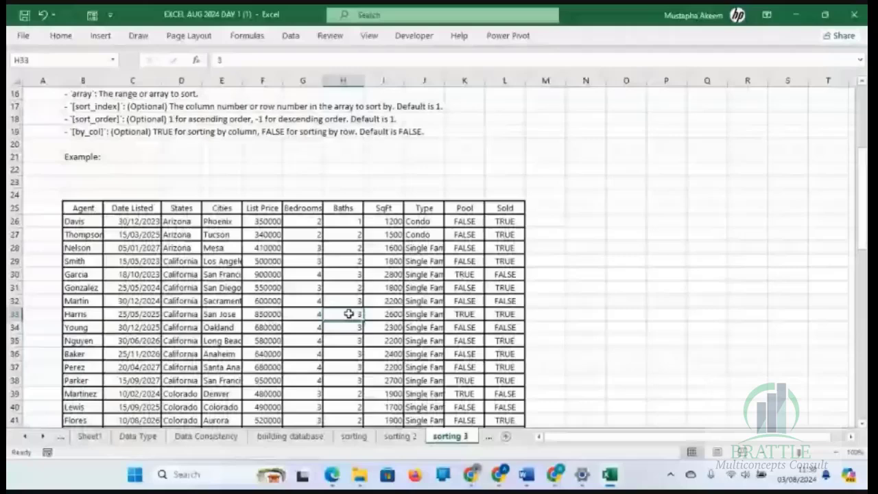
left_click(488, 439)
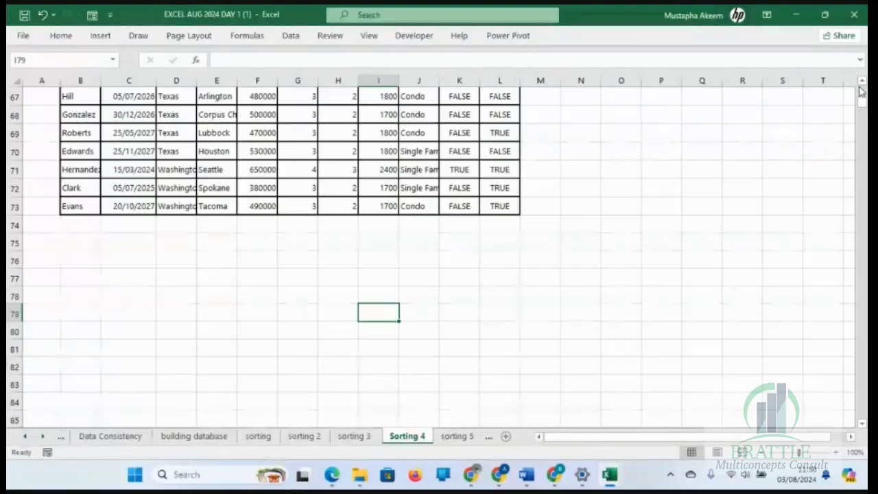
scroll(862, 90, "up", 20)
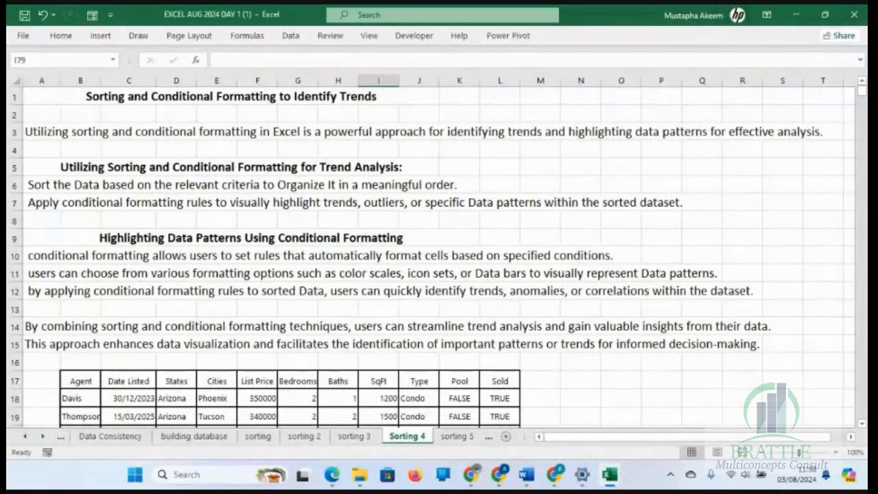
left_click(863, 423)
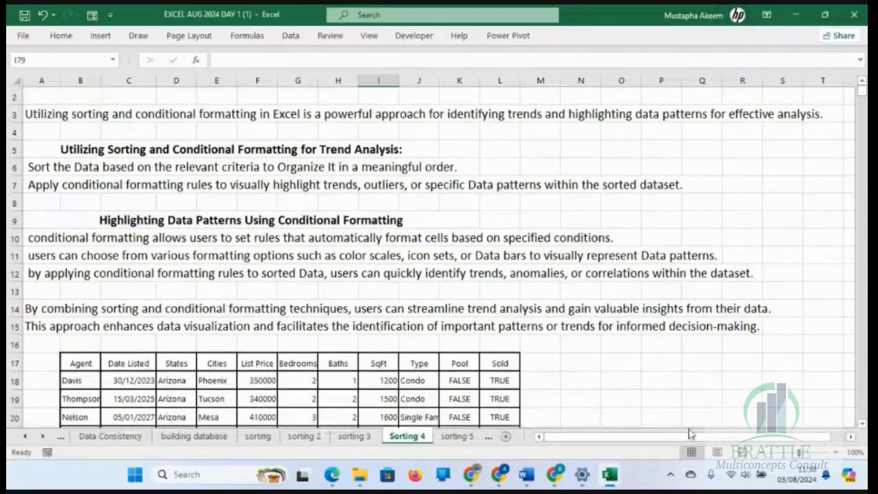
left_click(455, 437)
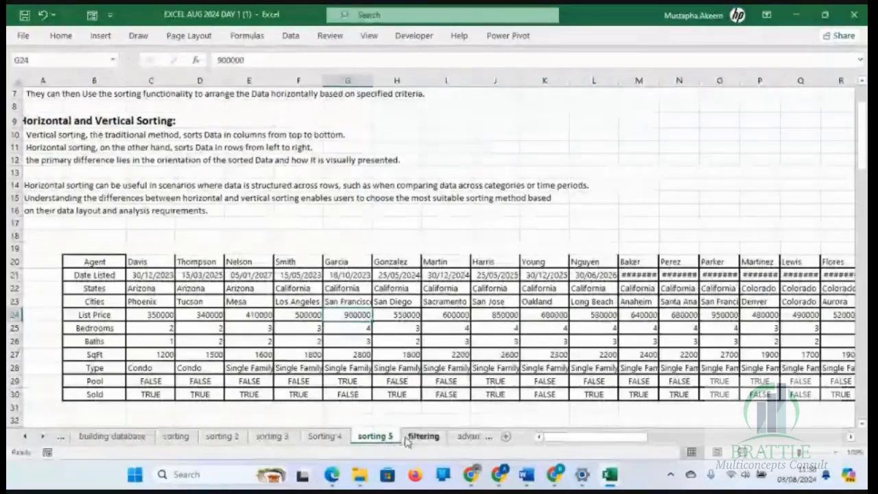
left_click(327, 437)
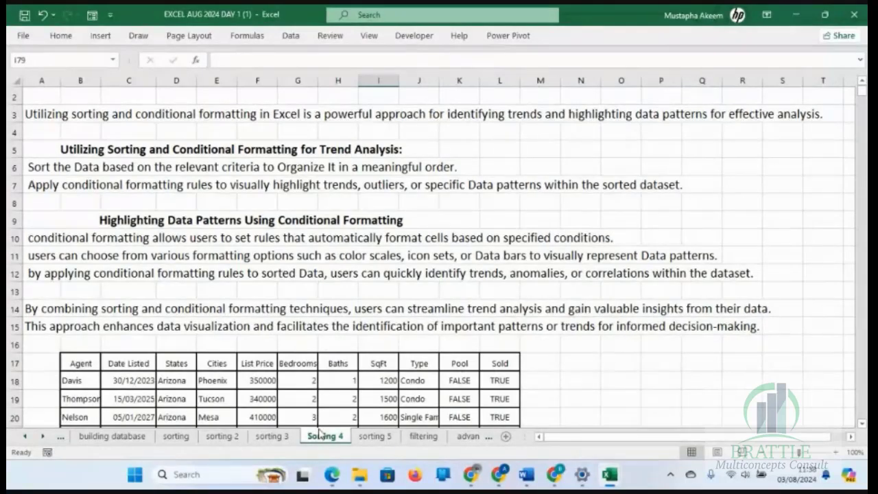
left_click(369, 437)
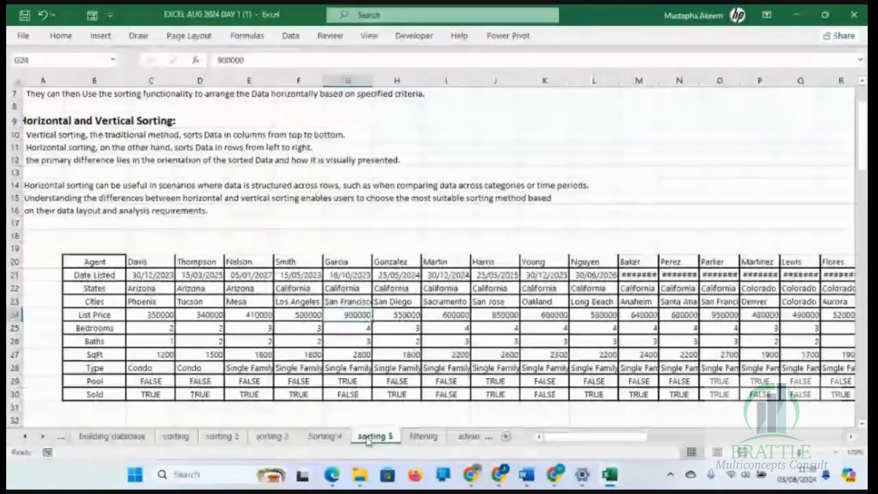
Return to the Sorting 4 sheet and look through the property listings along the List Price column
left_click(325, 438)
left_click(206, 369)
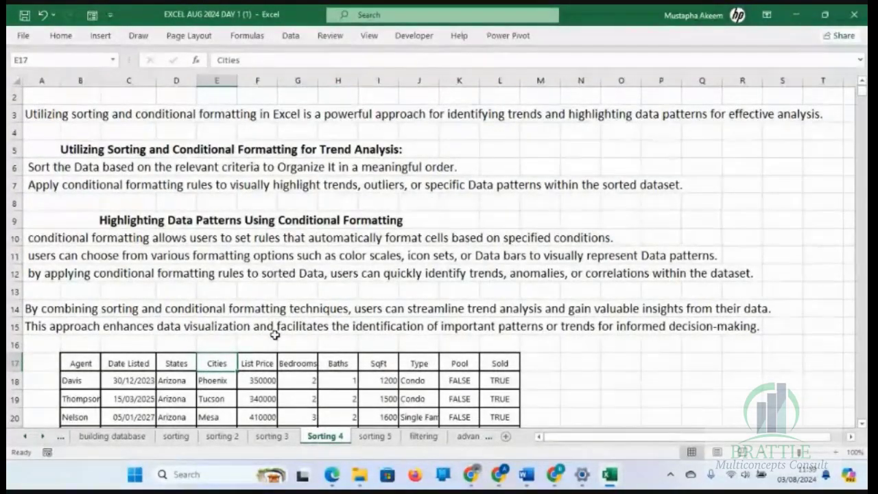
left_click(243, 385)
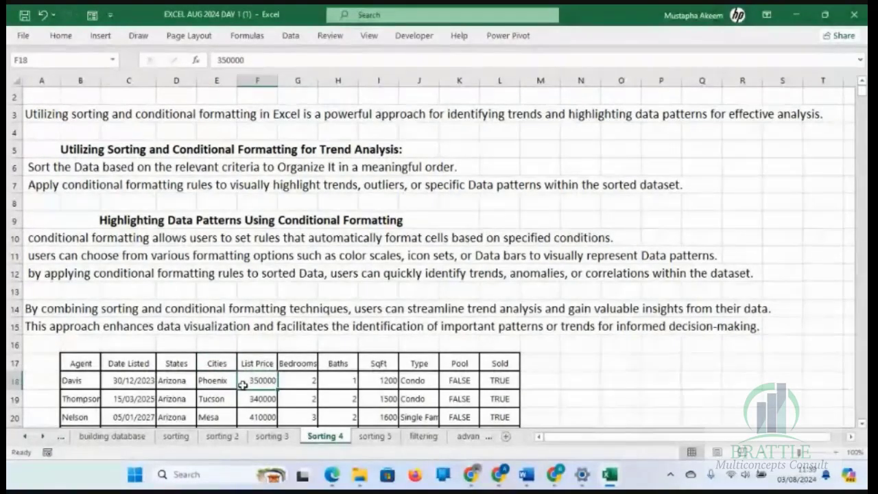
key("Down")
key("Page_Down")
key("Up")
key("Up")
key("Up")
key("Up")
key("Up")
key("Up")
key("Up")
key("Up")
key("Up")
key("Up")
key("Up")
key("Up")
key("Up")
key("Up")
key("Up")
key("Up")
key("Up")
key("Up")
key("Up")
key("Up")
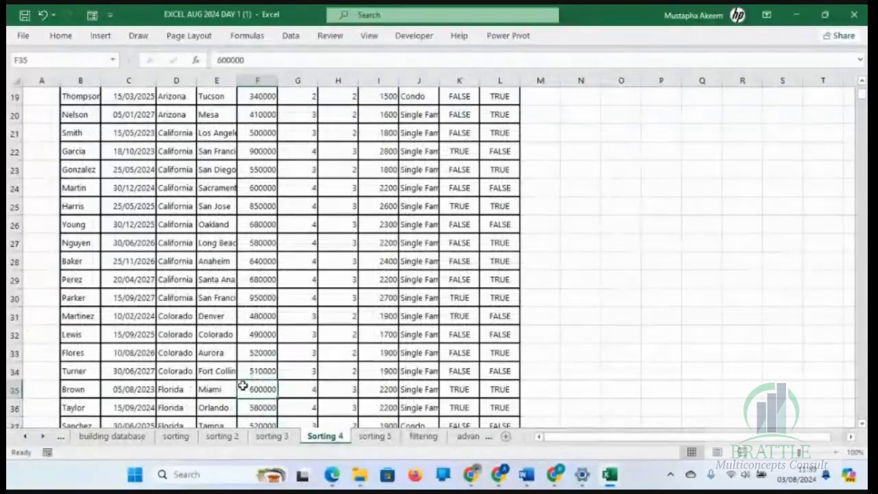
key("Up")
key("Up")
key("Up")
key("Up")
key("Down")
key("Down")
key("Down")
key("Down")
key("Down")
key("Down")
key("Down")
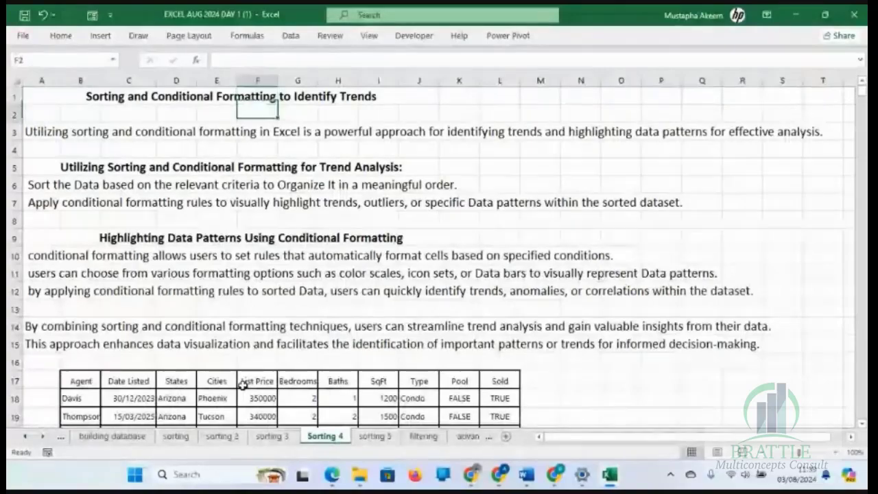
key("Down")
key("Down")
key("Down")
key("Down")
key("Down")
key("Down")
key("Down")
key("Down")
key("Down")
key("Down")
key("Down")
key("Down")
key("Down")
key("Down")
key("Down")
key("Down")
key("Down")
key("Down")
key("Down")
key("Down")
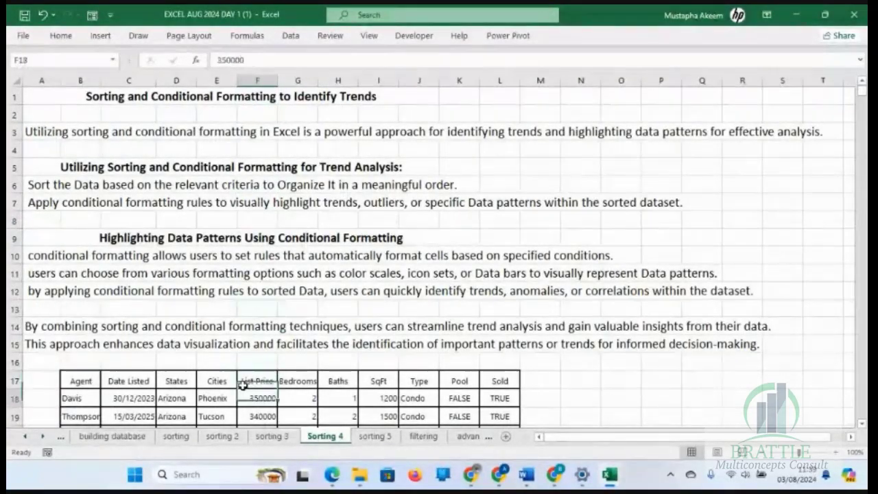
key("Down")
key("Down")
key("Down")
key("Down")
key("Down")
key("Down")
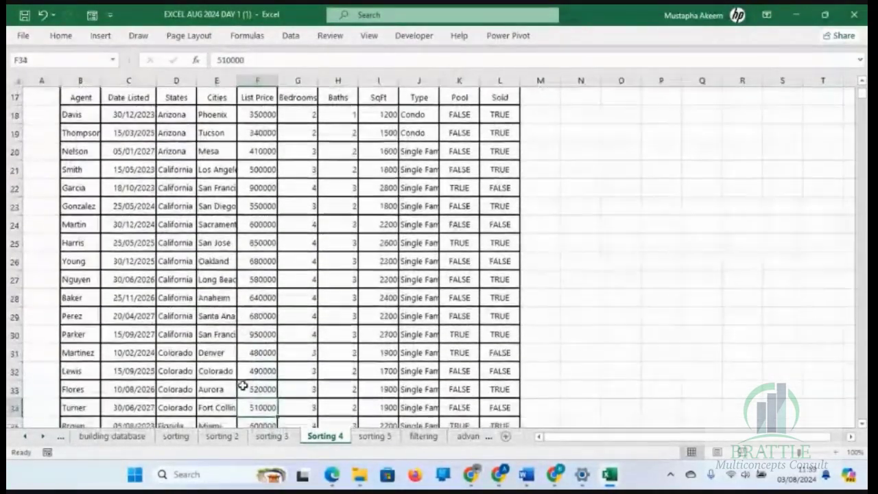
key("Down")
key("Down")
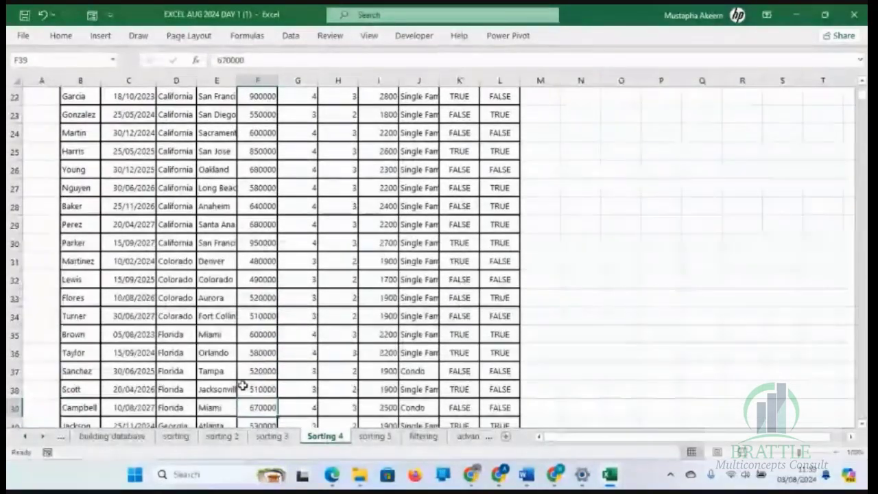
On the sorting 2 sheet, fill the Name cells C11:C17 with yellow
left_click(272, 436)
left_click(222, 437)
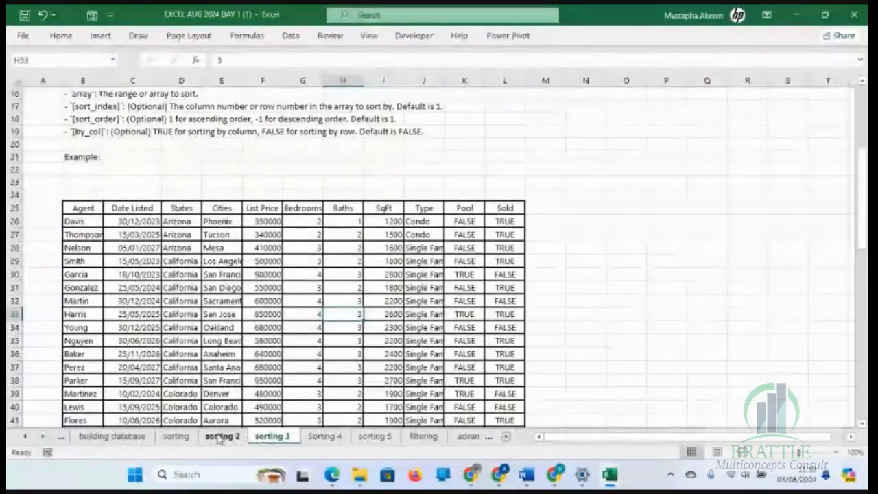
left_click(324, 275)
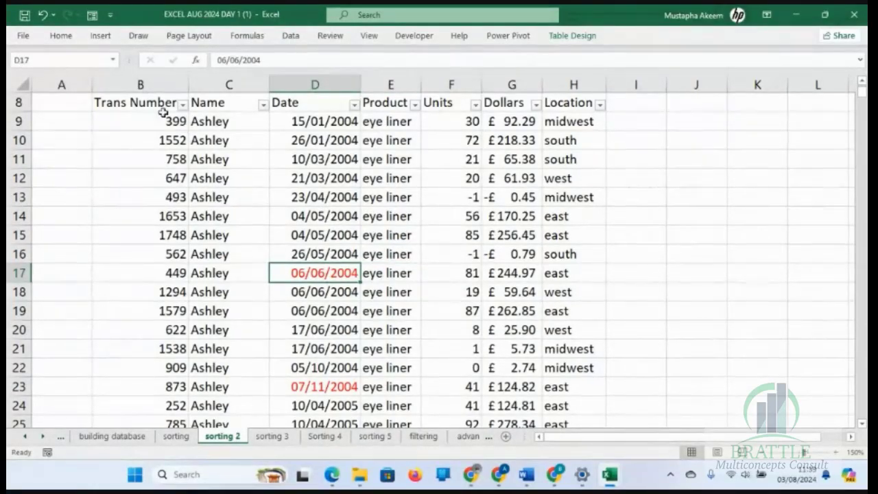
left_click(61, 36)
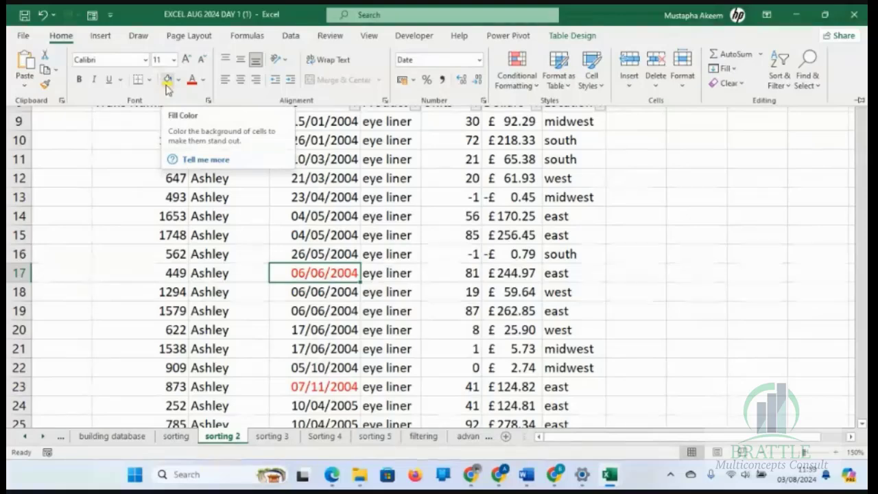
left_click(193, 205)
left_click(195, 201)
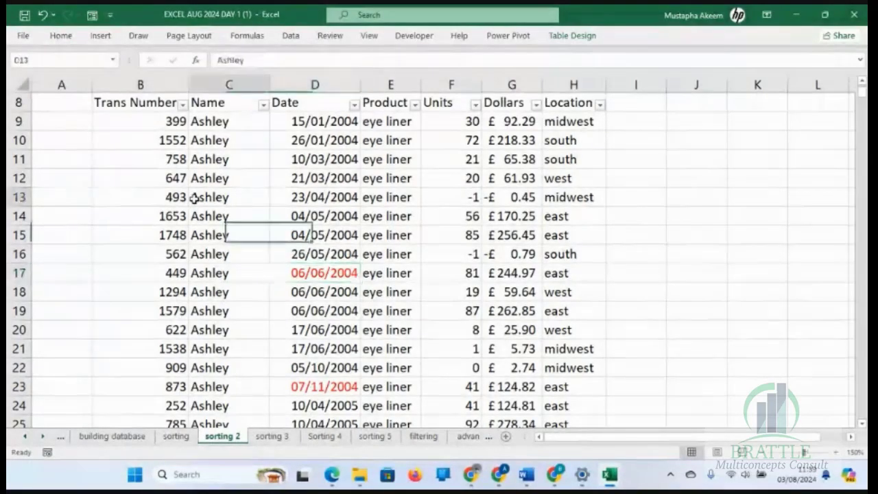
left_click(60, 36)
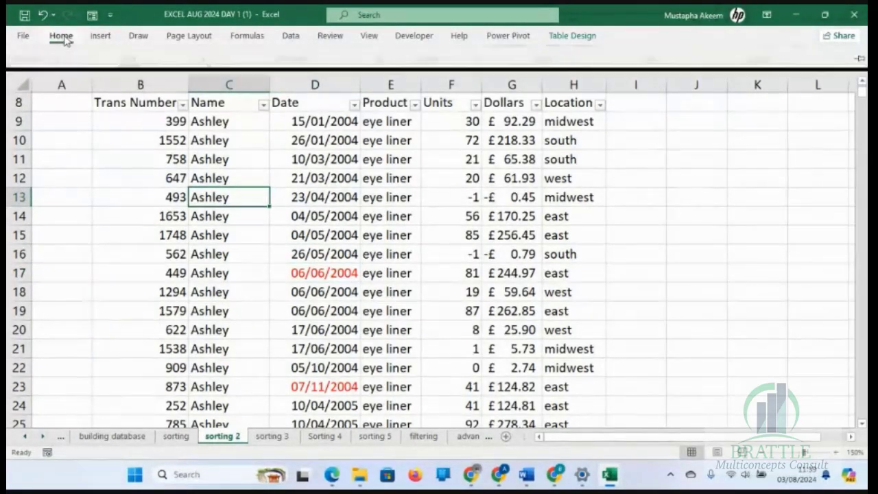
left_click(278, 198)
left_click_drag(230, 163, 230, 273)
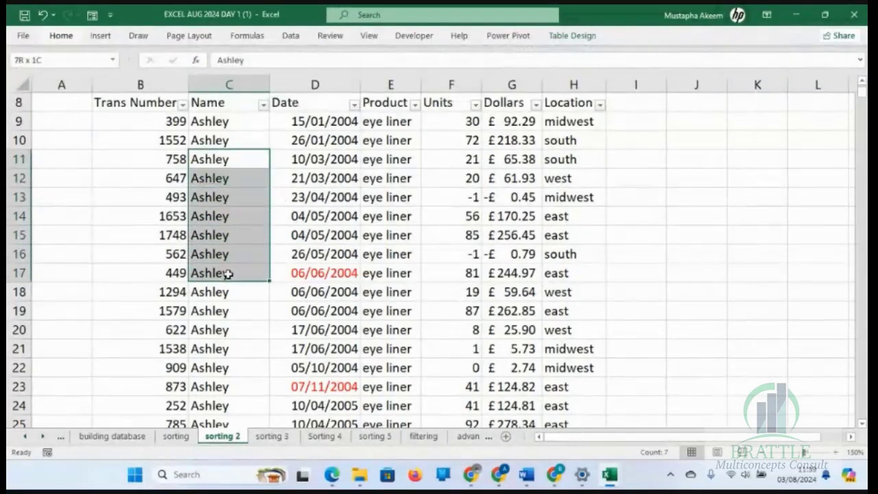
left_click(61, 36)
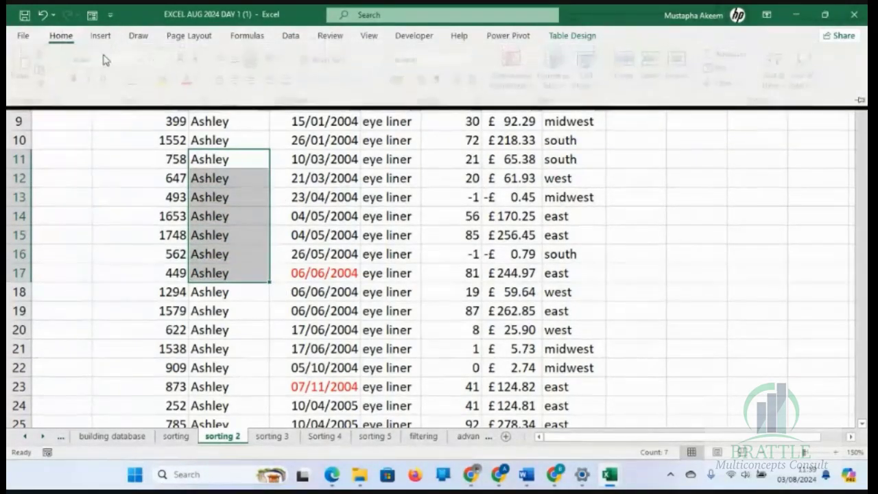
left_click(168, 81)
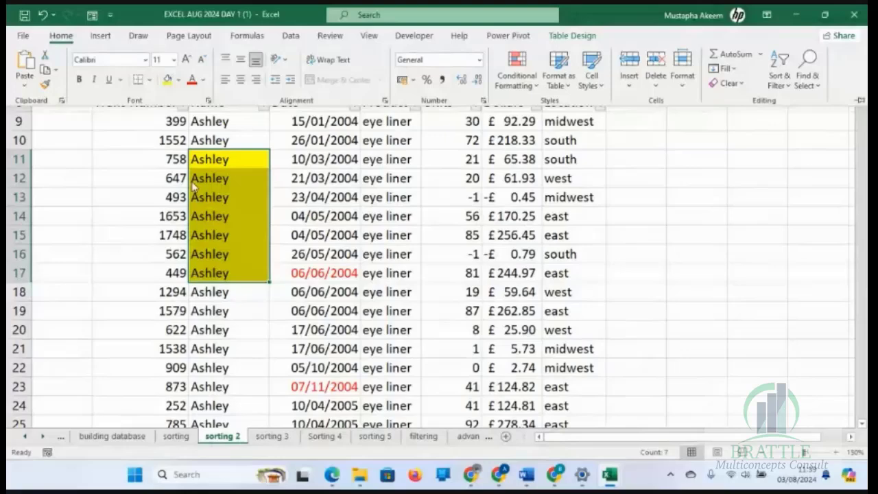
left_click(228, 159)
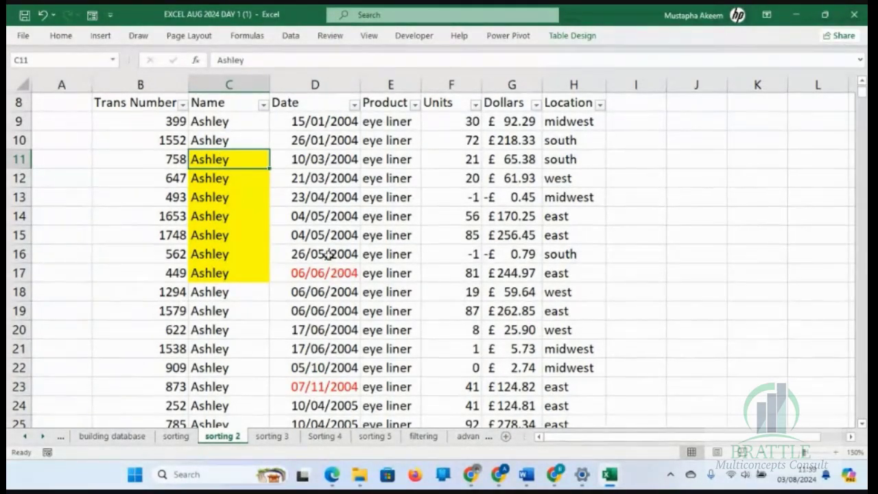
Change the font colour of the yellow Name cells C11:C17 to white
left_click_drag(240, 164, 241, 272)
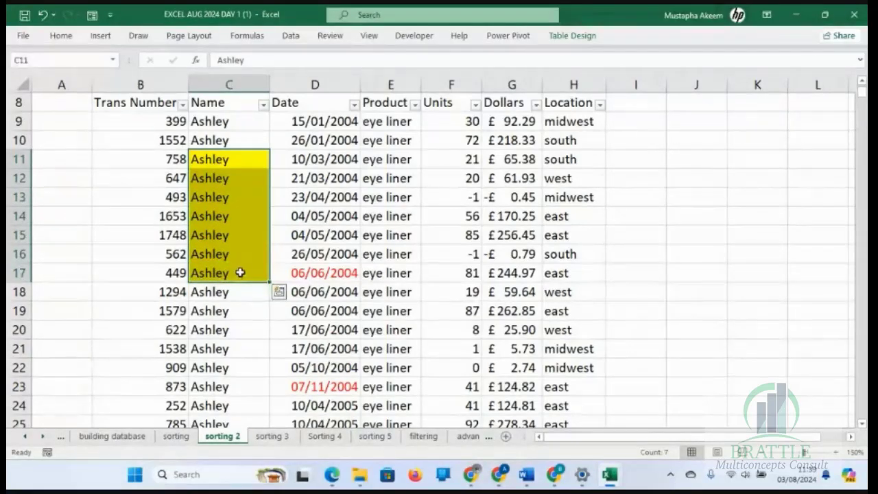
left_click(60, 36)
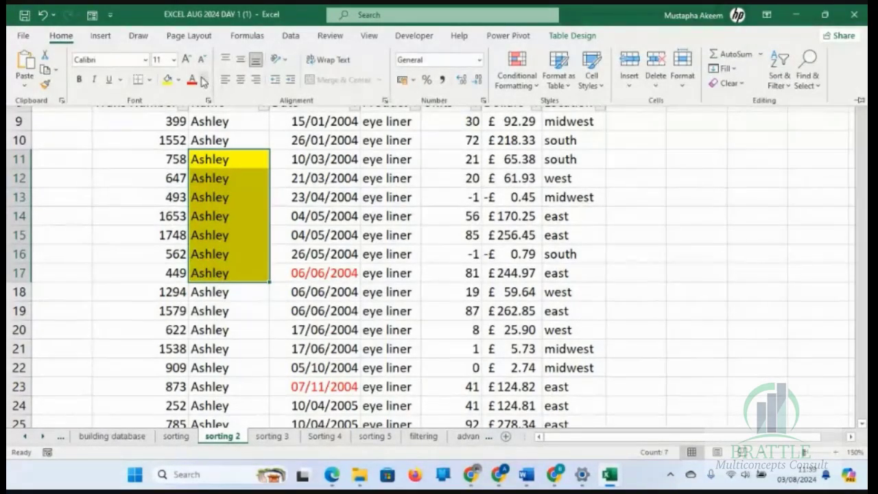
left_click(203, 80)
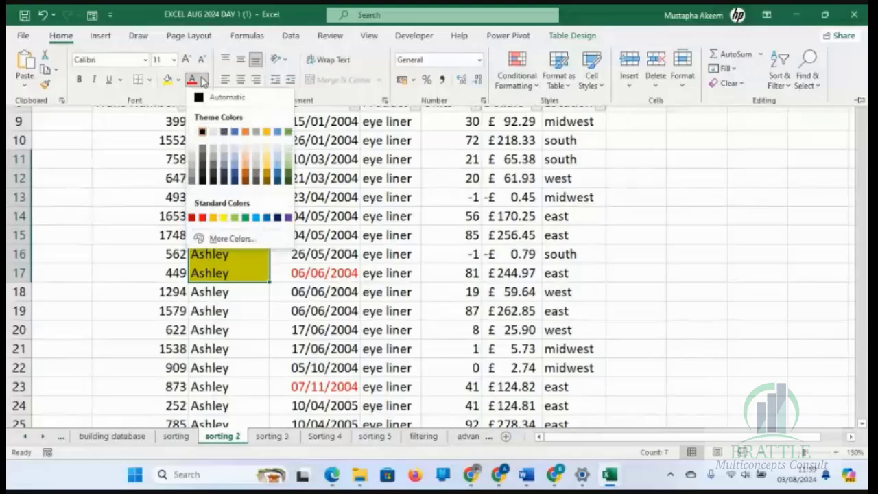
left_click(192, 132)
left_click(329, 236)
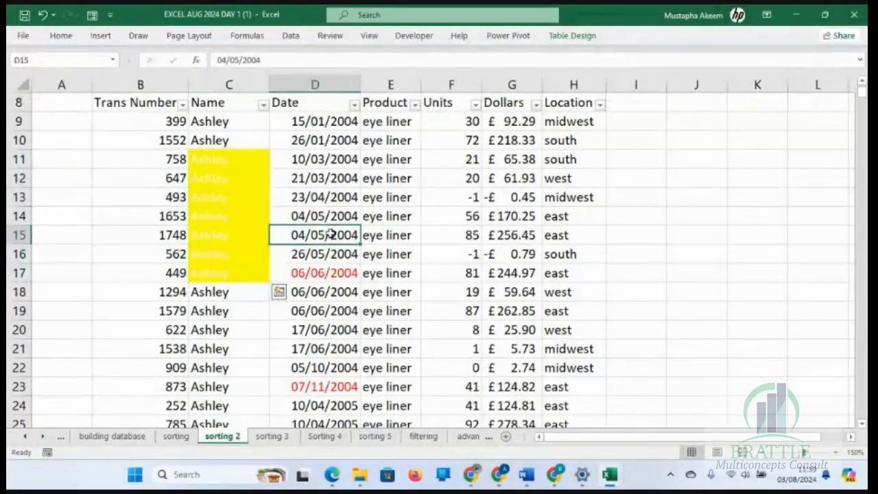
left_click(226, 156)
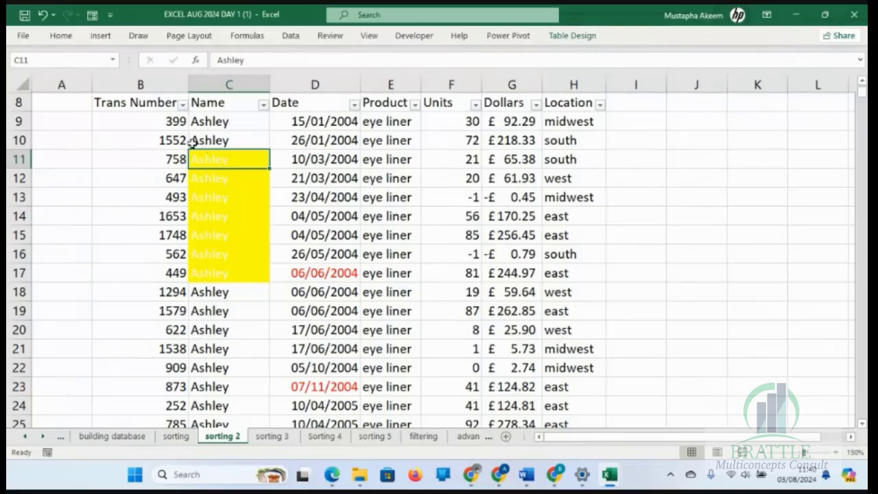
Sort the table by the red font colour of date cell D17, putting that colour on top
left_click(337, 275)
right_click(337, 277)
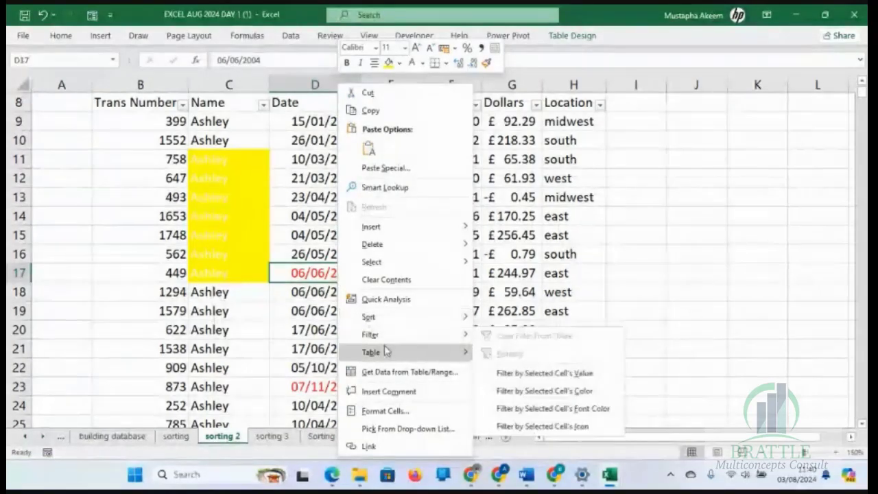
mouse_move(406, 317)
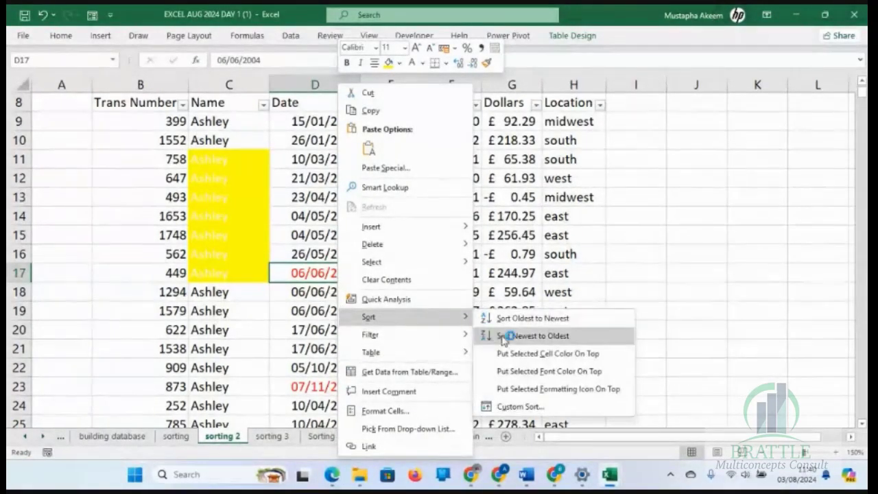
left_click(547, 371)
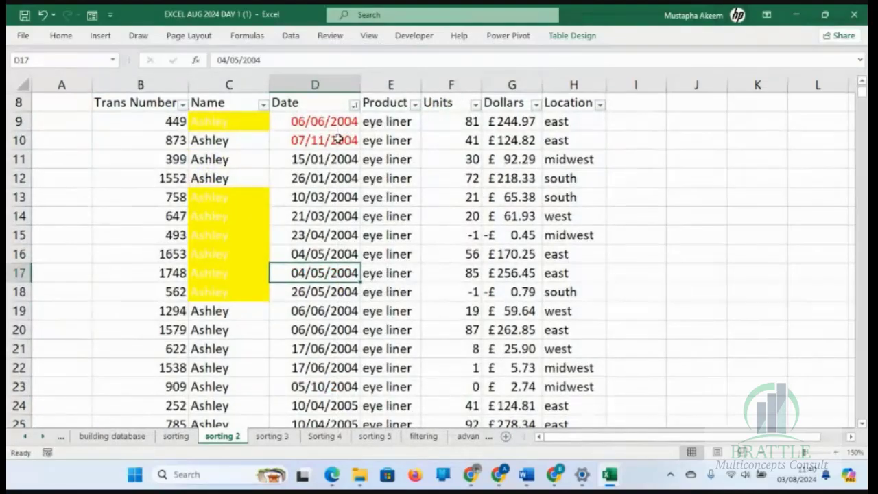
left_click_drag(333, 122, 331, 139)
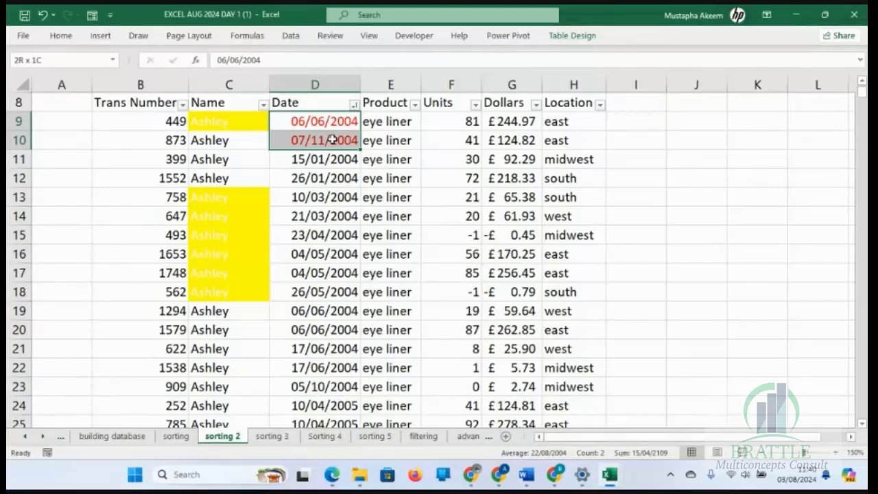
Undo the font colour sort on the Date column
left_click_drag(333, 135, 331, 132)
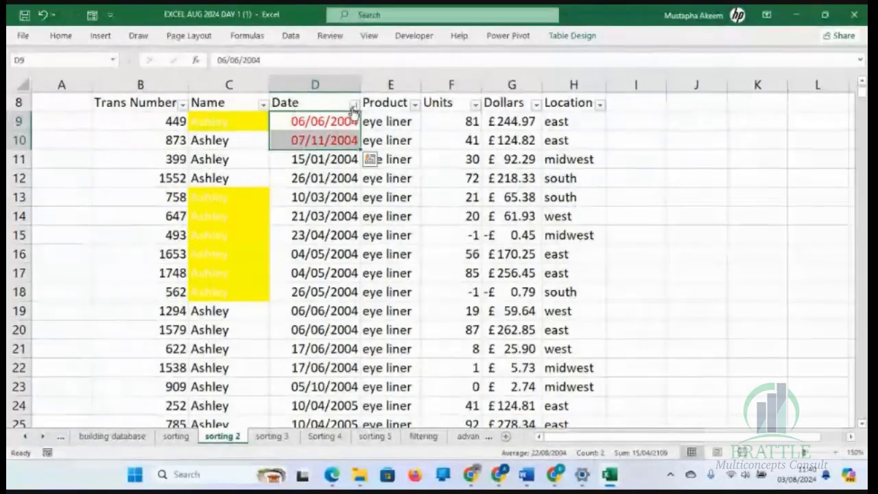
left_click(346, 193)
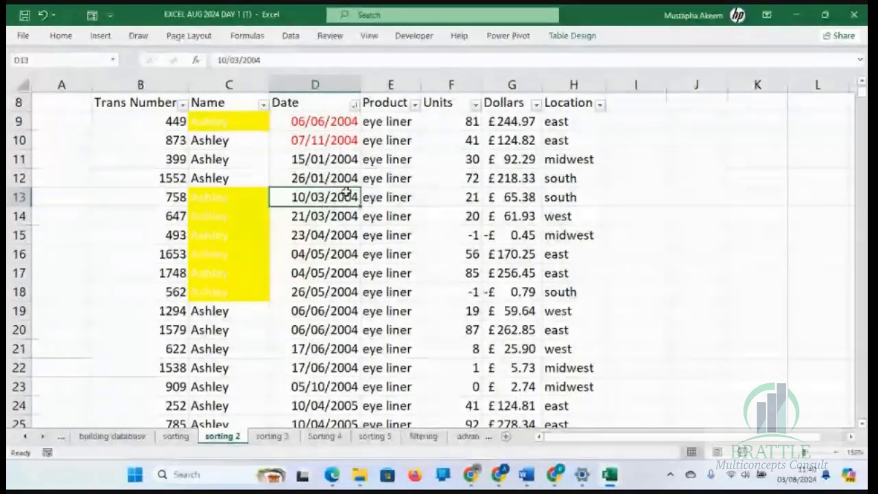
key("ctrl+z")
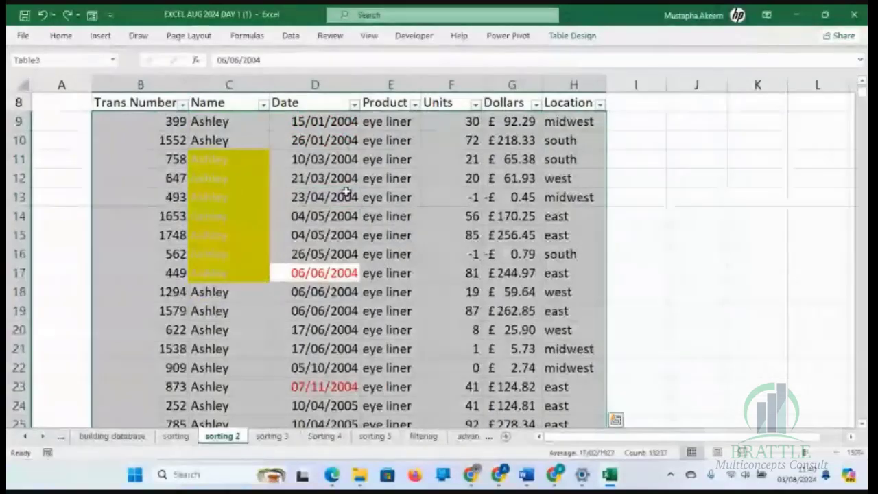
Redo the font colour sort on the Date column so the red dates are on top
left_click(435, 175)
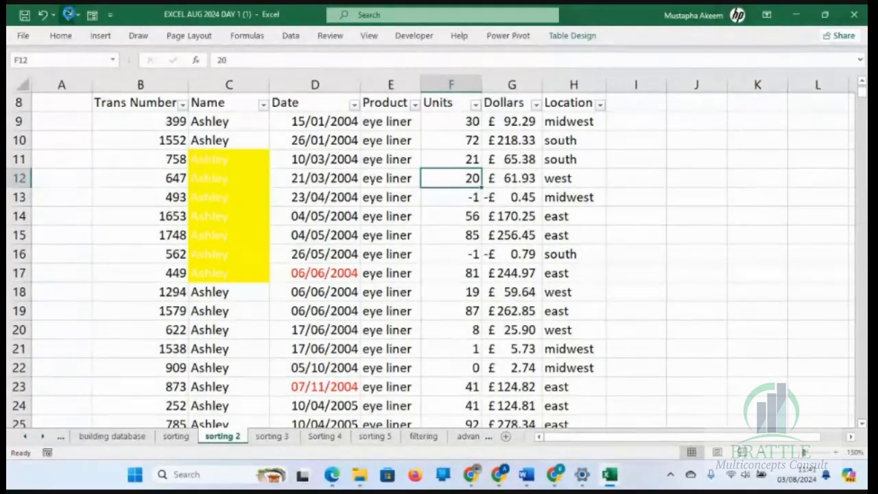
left_click(68, 14)
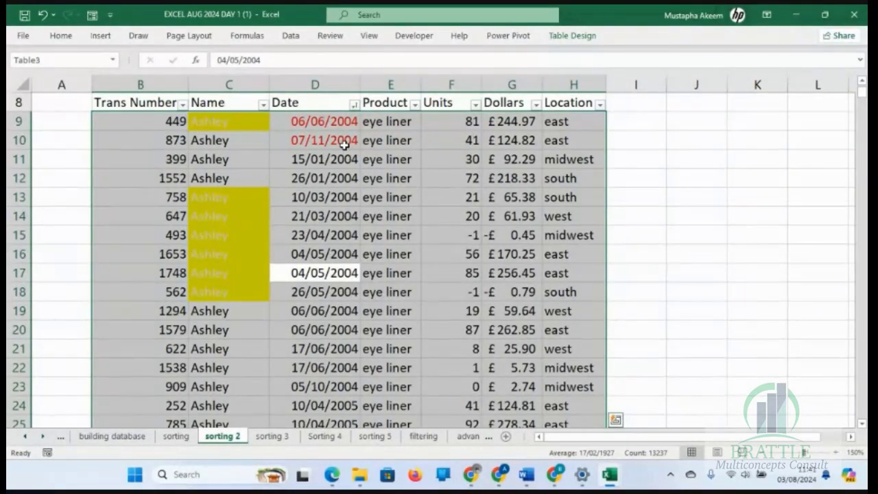
left_click(333, 214)
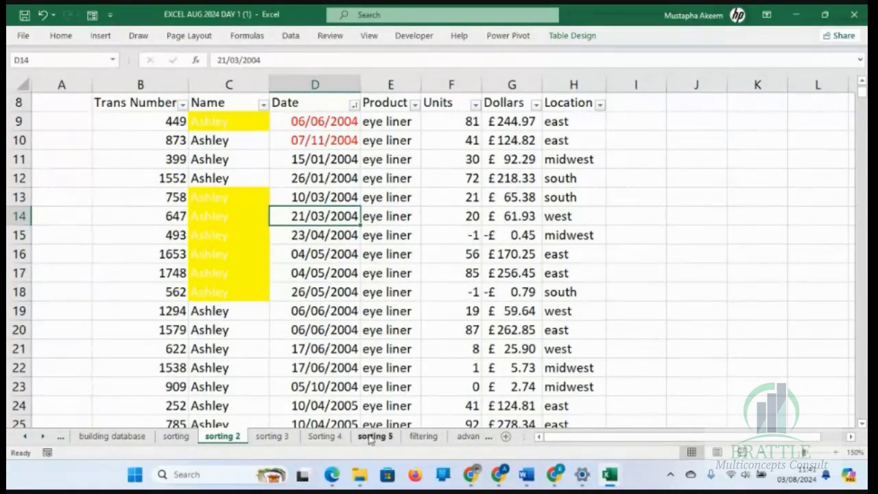
Look over the property listing data on the Sorting 4 sheet from its header row
left_click(324, 436)
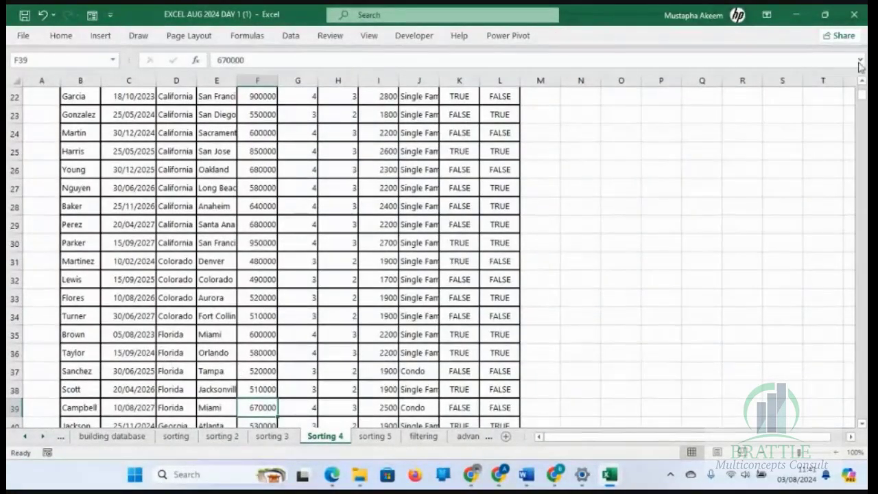
left_click(863, 83)
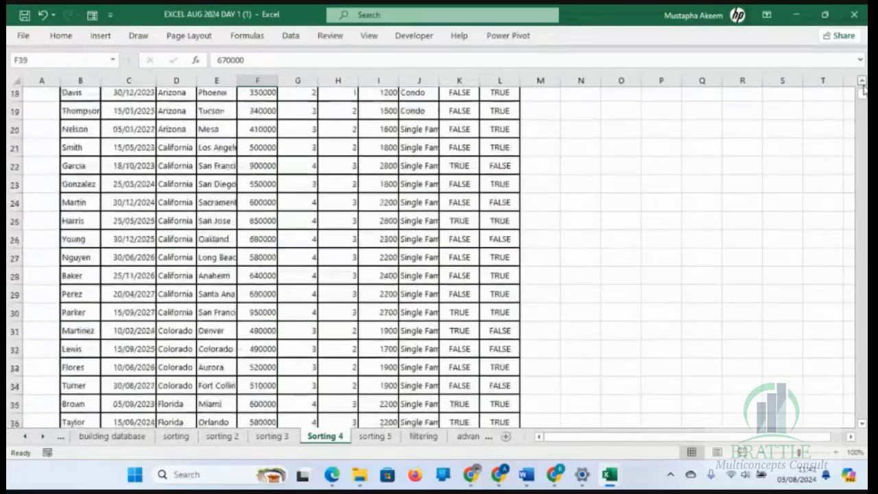
left_click(863, 83)
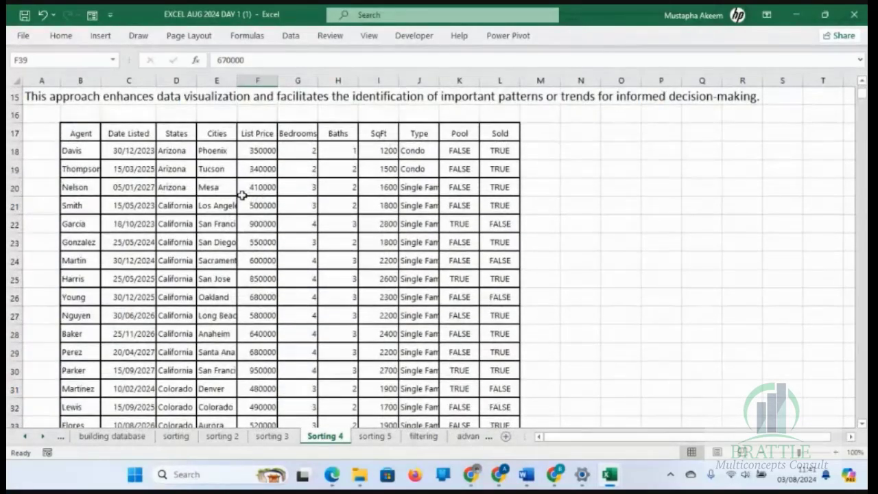
left_click(242, 194)
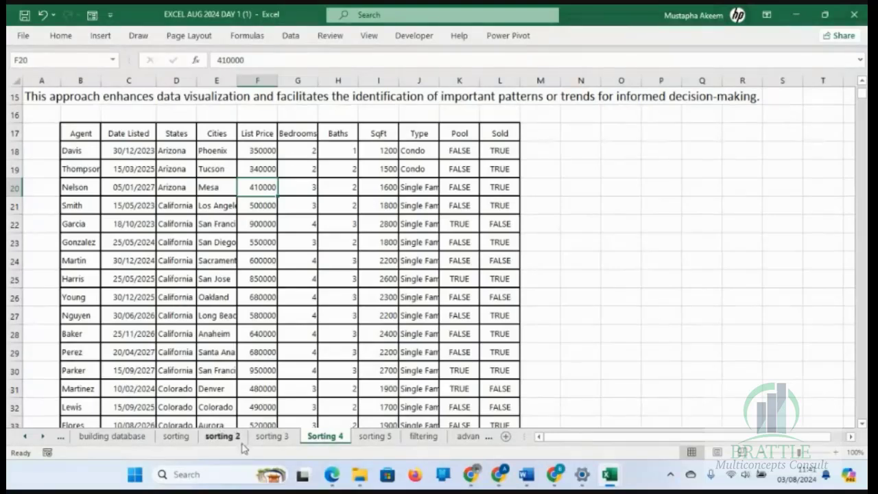
On the sorting 2 sheet, enter the label "custom list" in cell J11 beside the transaction table
left_click(225, 438)
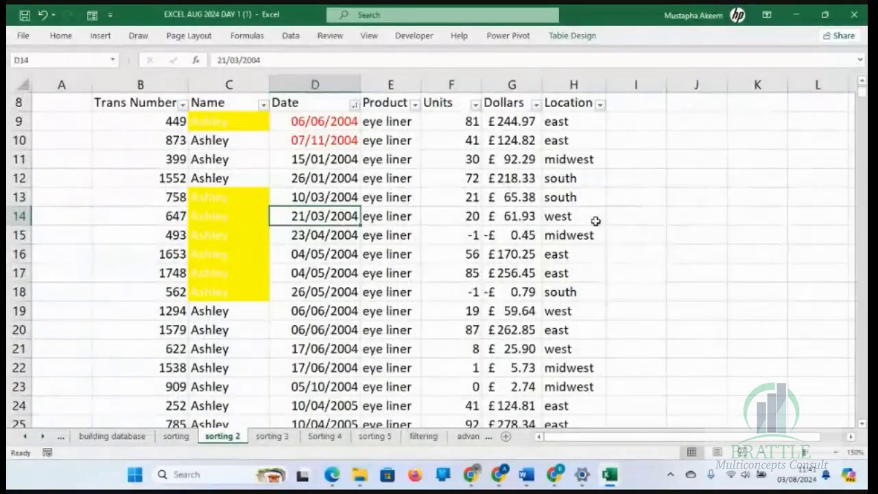
left_click(694, 164)
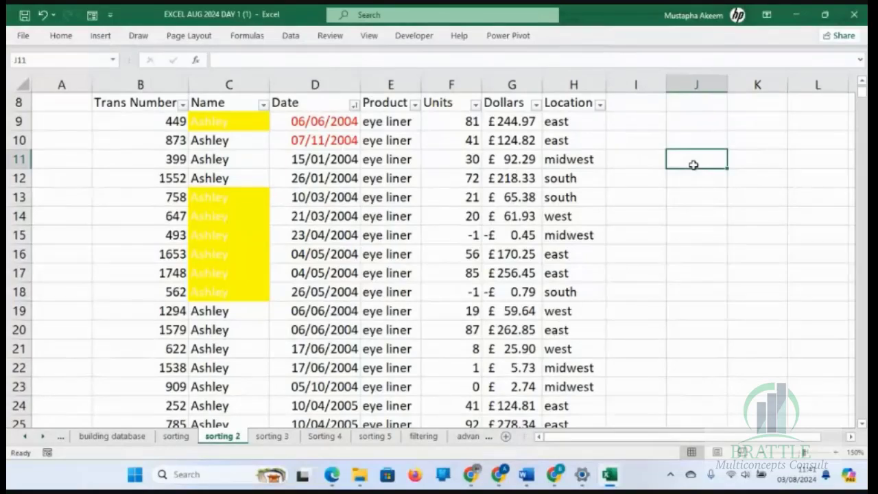
type("custom ")
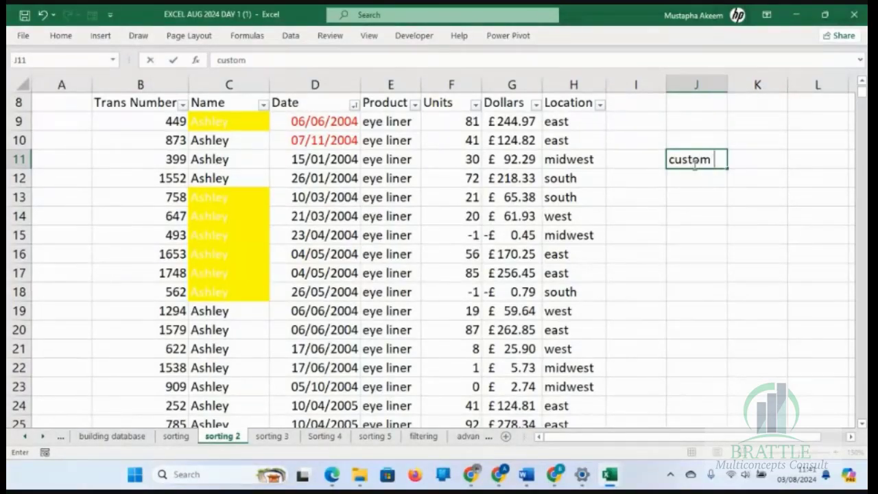
type("list")
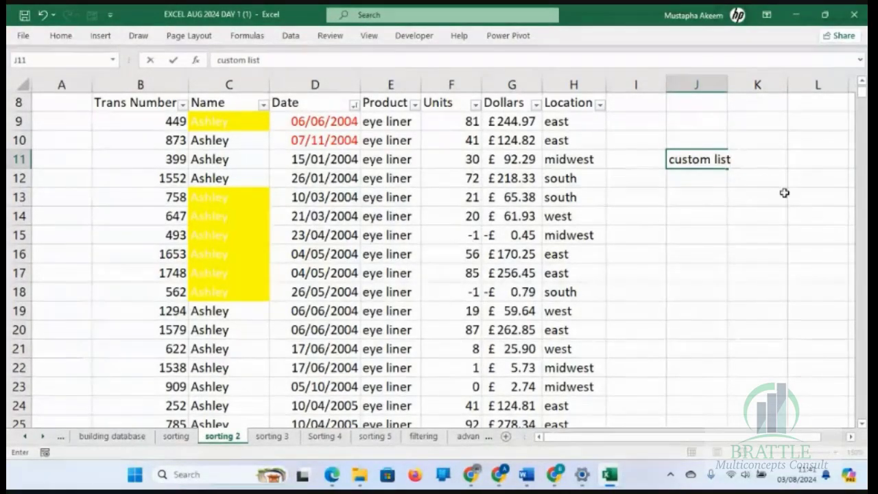
left_click(840, 217)
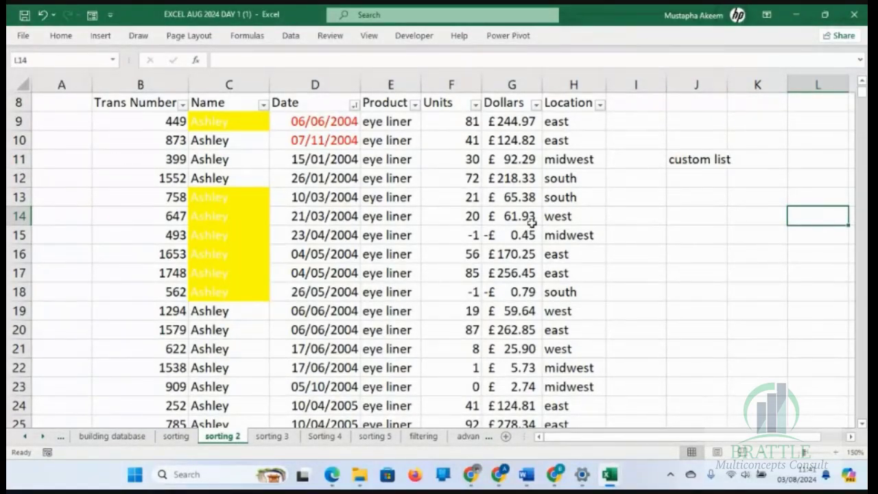
Look through the sorting sheets, from sorting 5 back to sorting, for data suited to a custom list sort
left_click(371, 438)
left_click(322, 436)
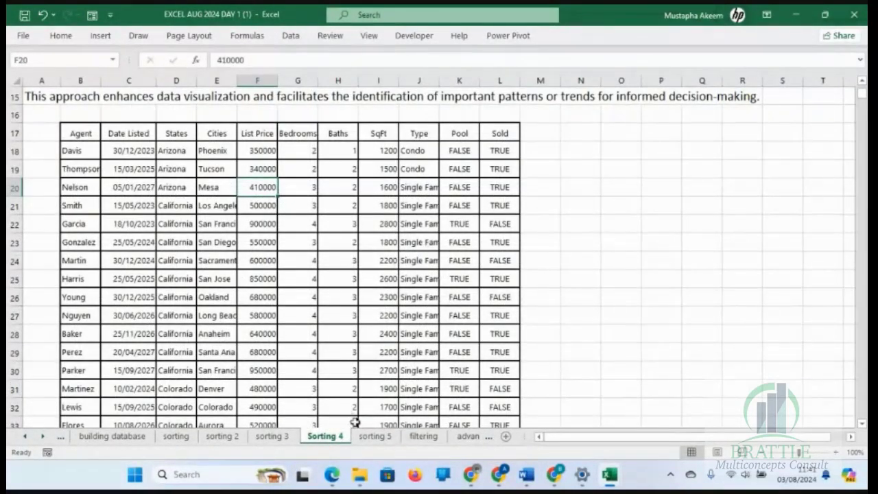
left_click(271, 435)
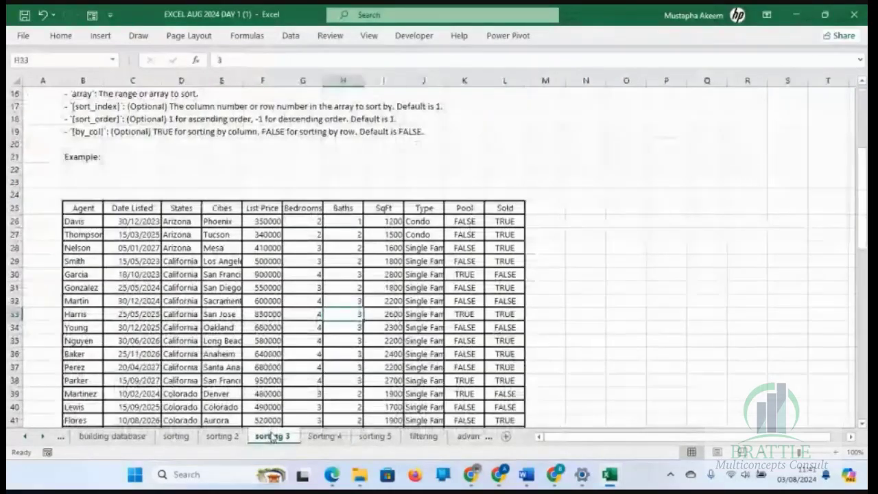
left_click(179, 438)
left_click(220, 438)
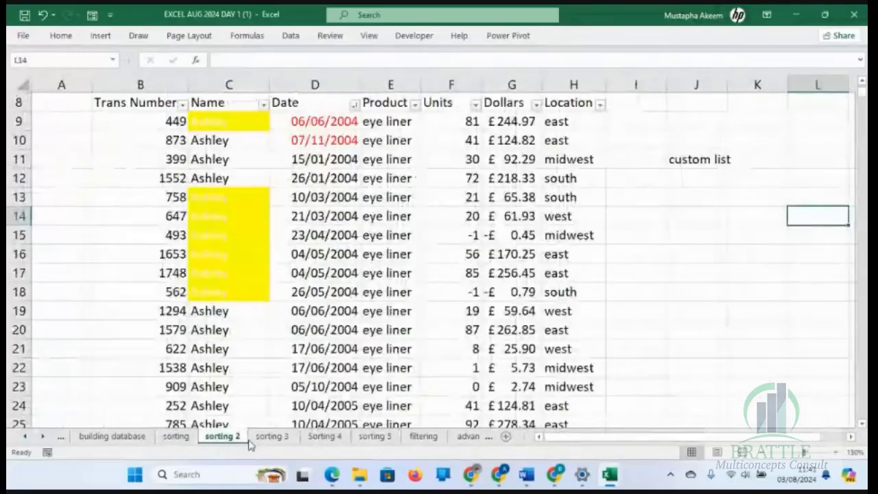
left_click(267, 438)
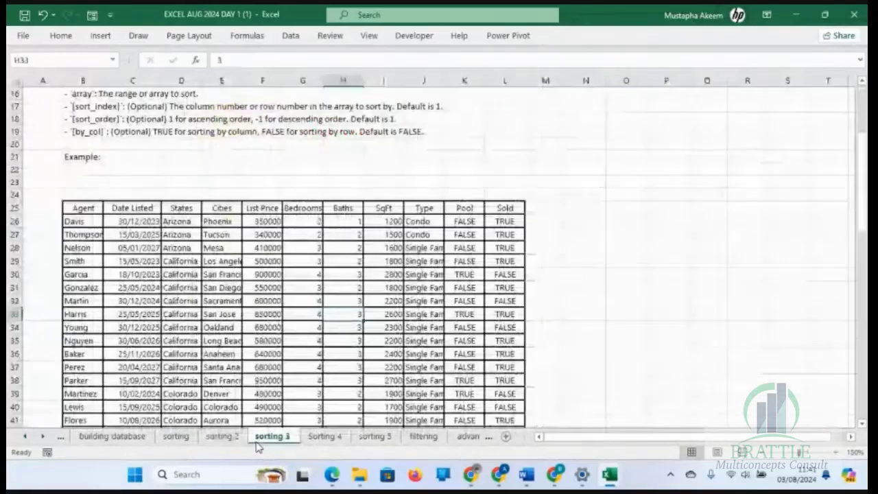
On the Sorting 4 sheet, convert the property listing data into a table with headers
left_click(333, 437)
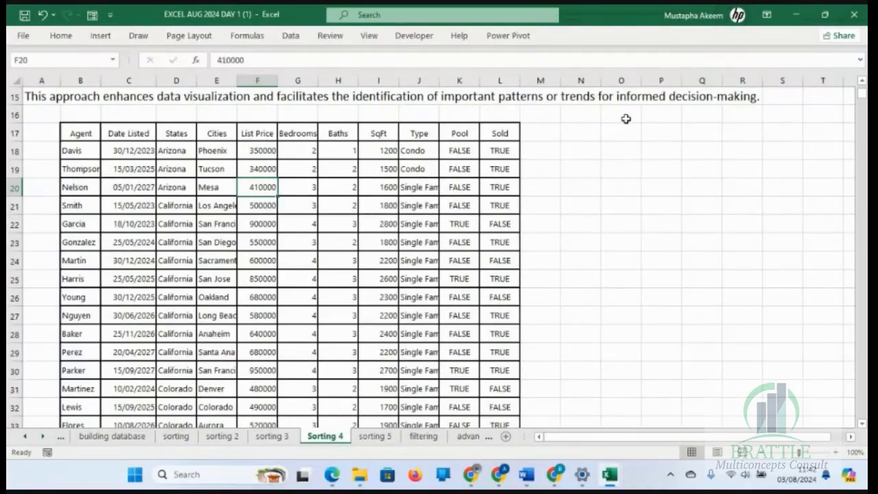
left_click(659, 165)
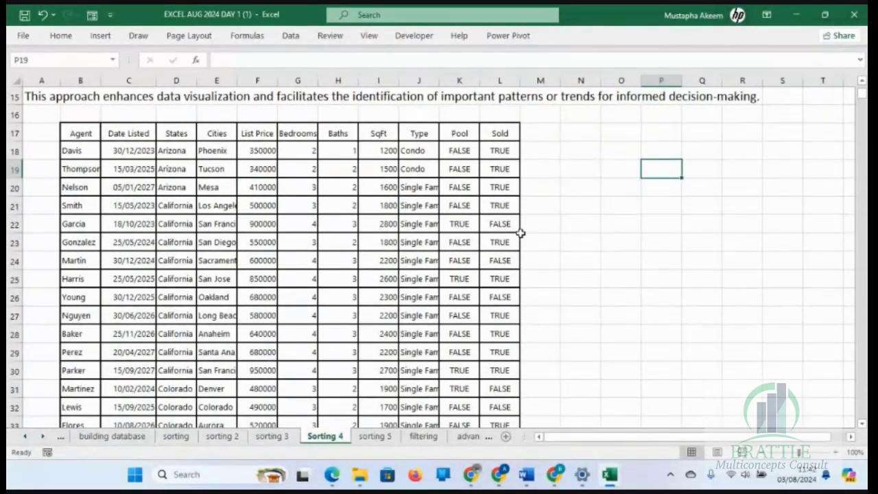
left_click(655, 151)
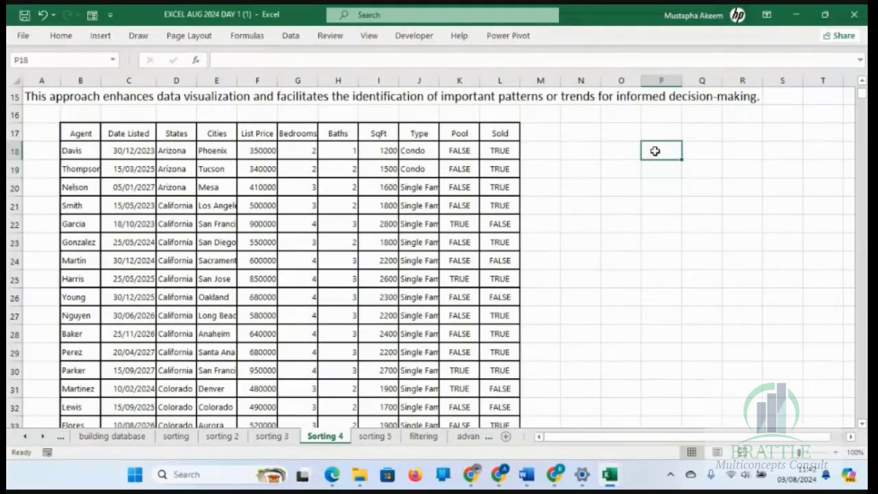
left_click(412, 153)
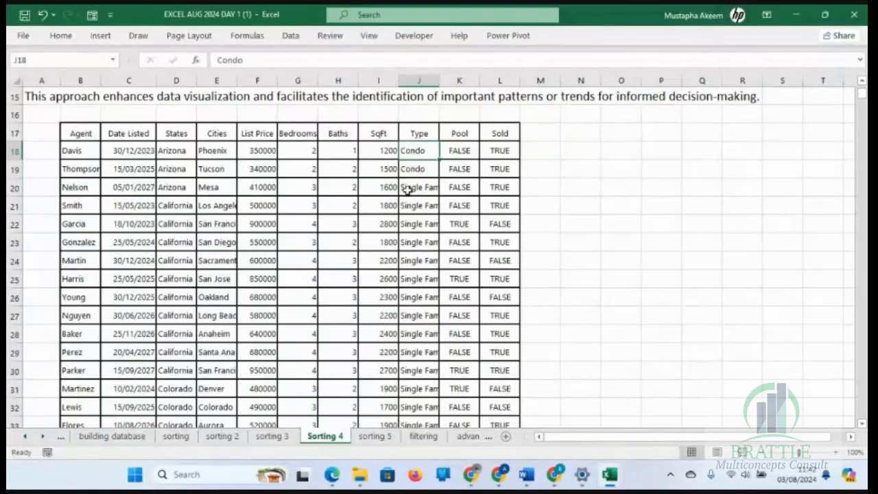
left_click(409, 190)
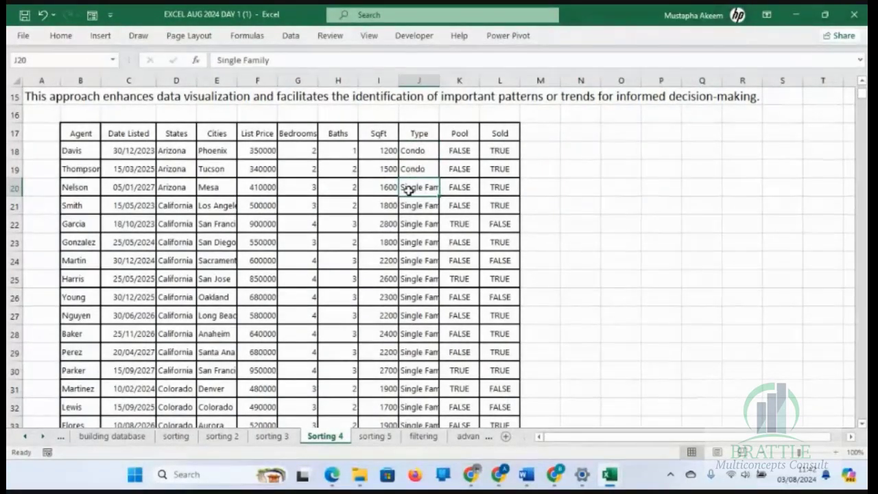
key("ctrl+t")
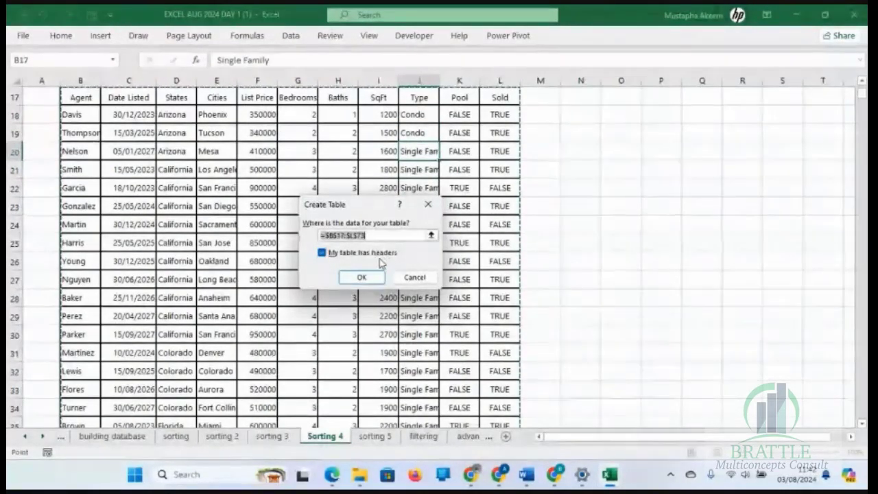
left_click(362, 278)
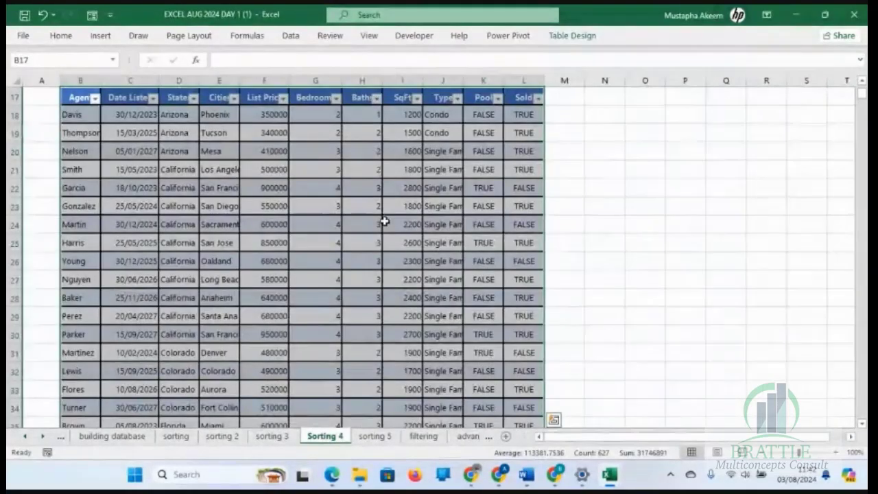
Examine the distinct values in the States and Type columns of the property table
left_click(194, 99)
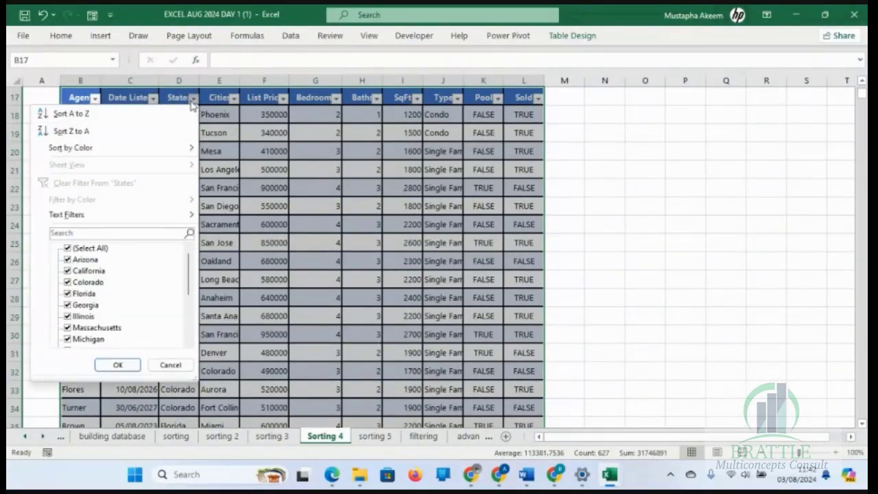
left_click(309, 180)
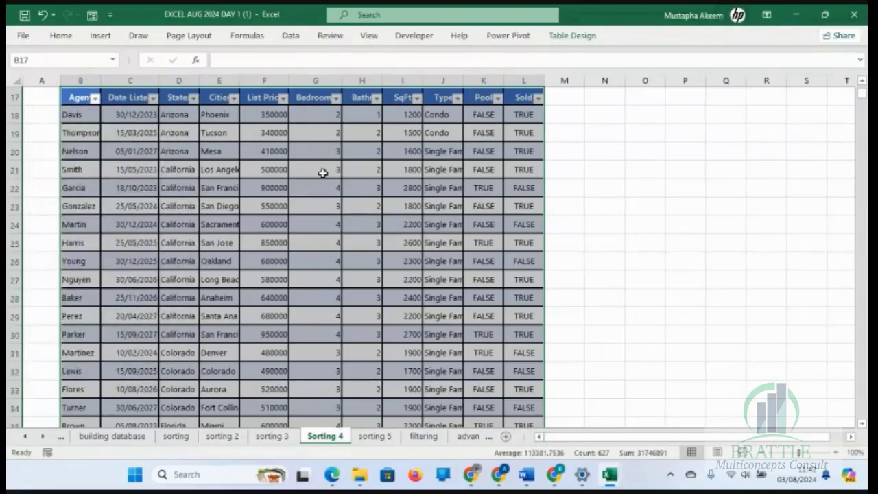
left_click(458, 100)
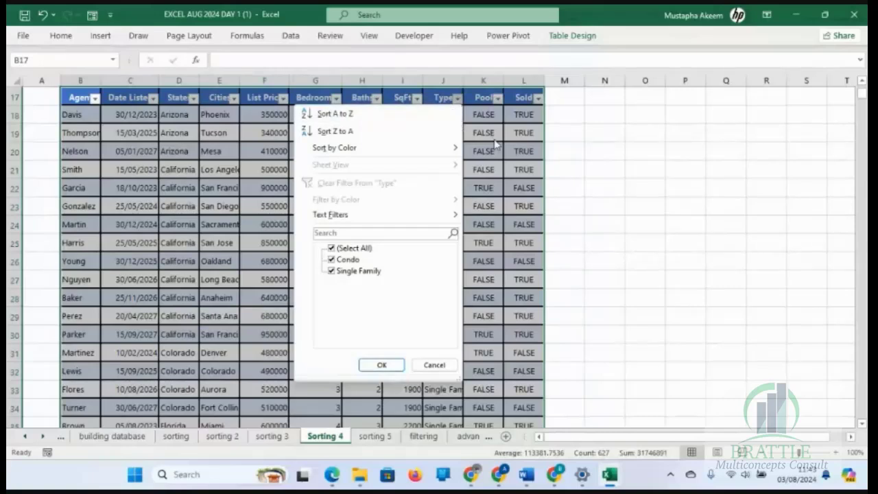
left_click(515, 165)
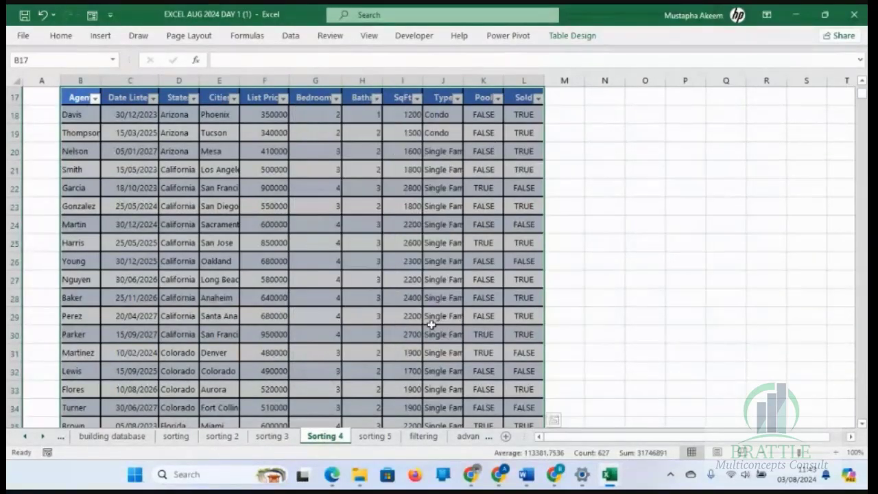
On the sorting 2 sheet, examine the distinct values in the transaction table's Location column
left_click(234, 439)
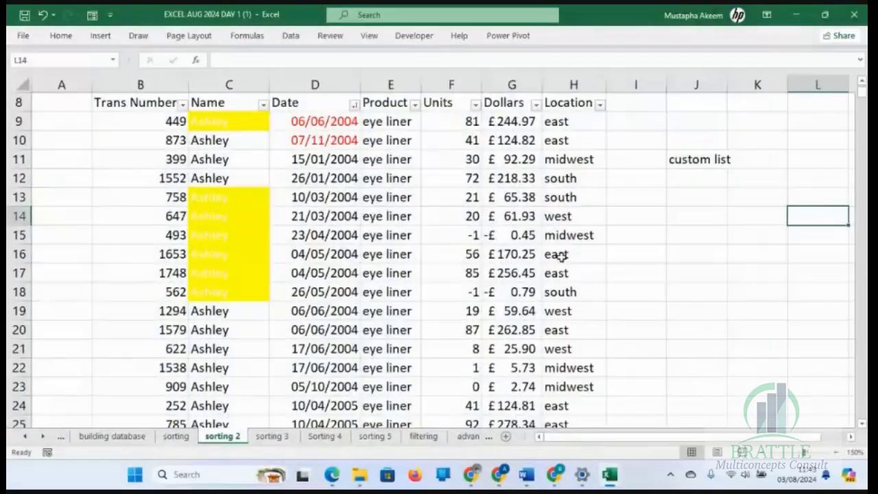
left_click(702, 198)
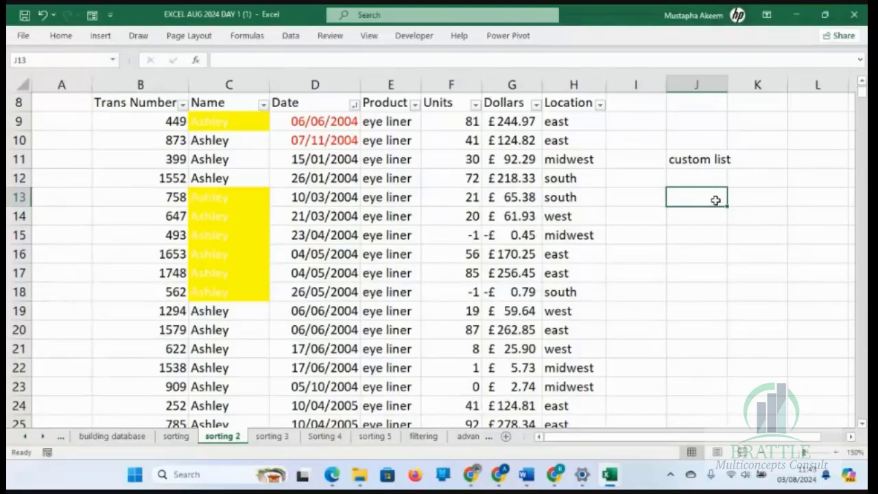
left_click(601, 105)
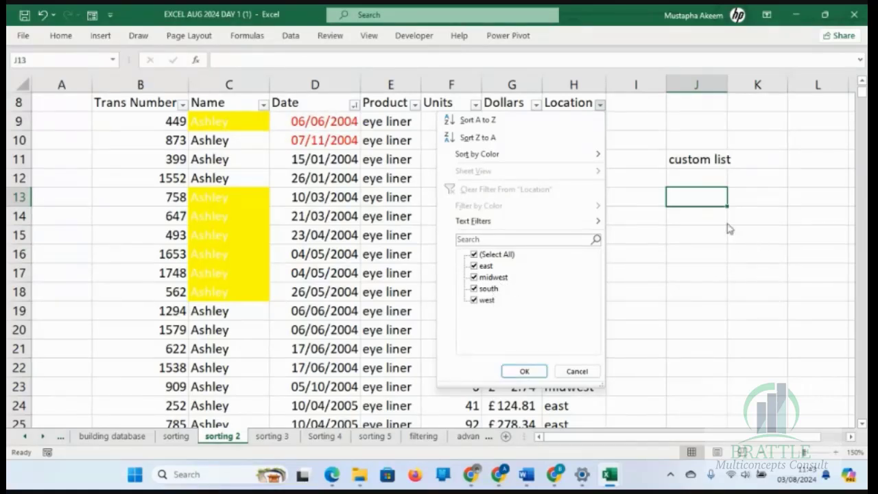
List the locations south, midwest, east and west in cells J13 to J16, below the custom list label
left_click(693, 199)
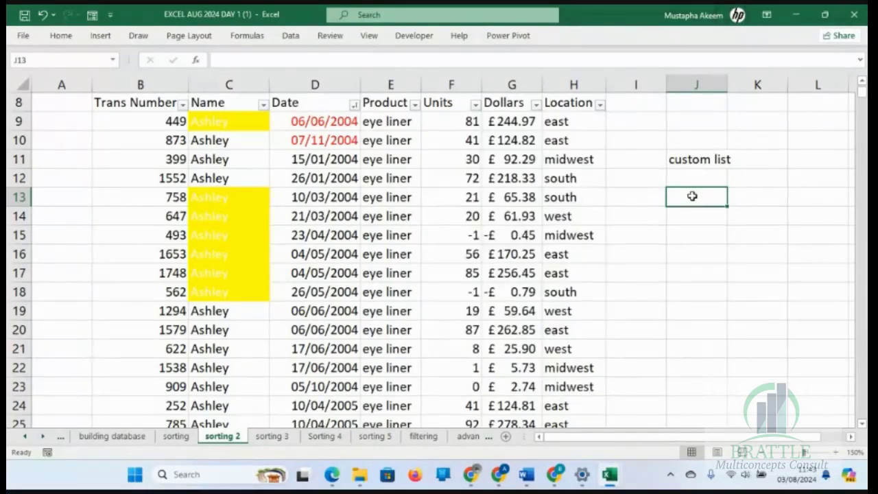
type("south")
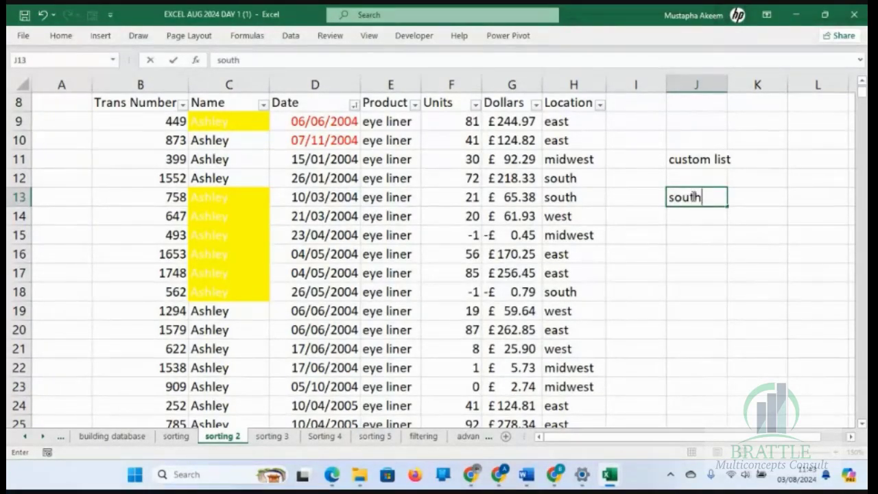
key("Return")
type("mid")
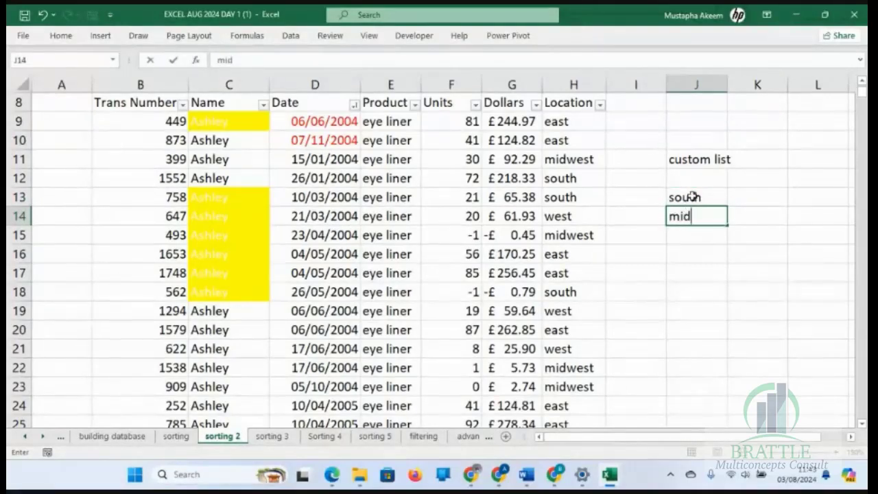
type("west")
key("Return")
type("east")
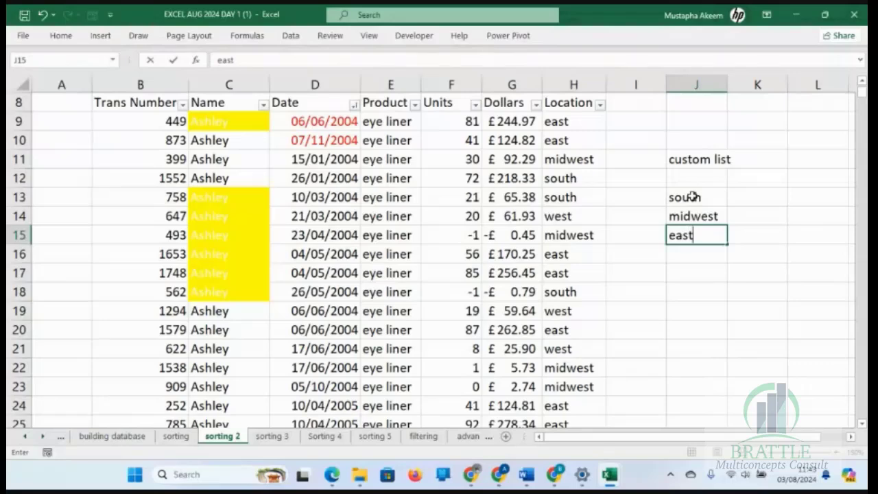
key("Return")
type("wes")
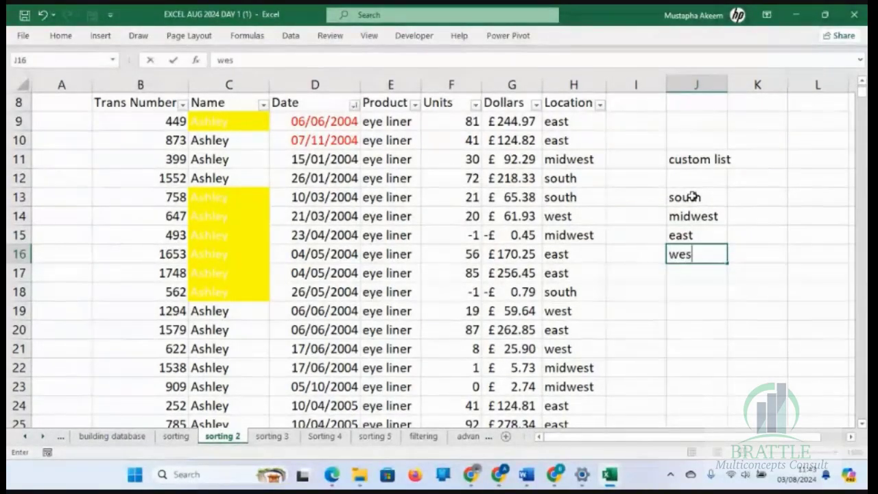
type("t")
left_click(692, 198)
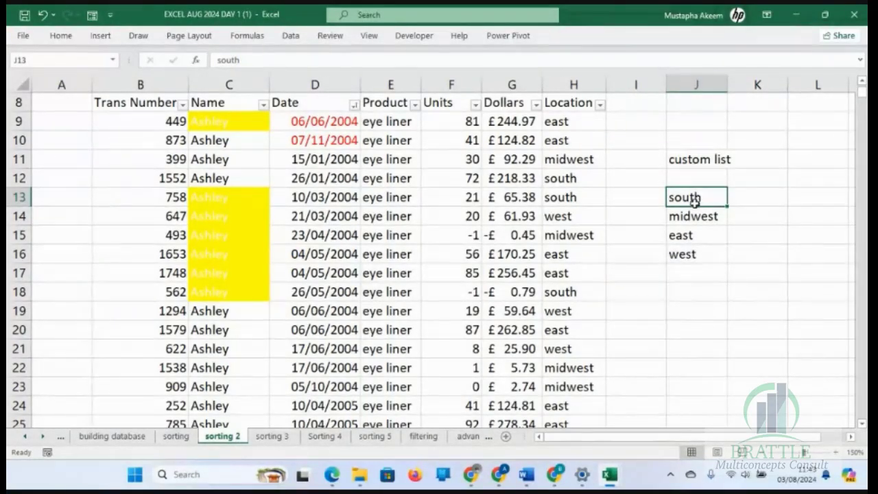
left_click_drag(694, 199, 692, 253)
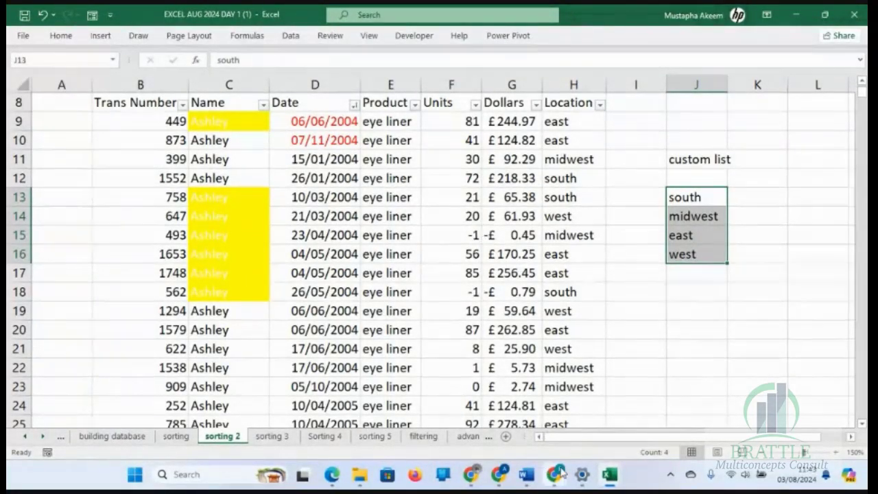
mouse_move(558, 473)
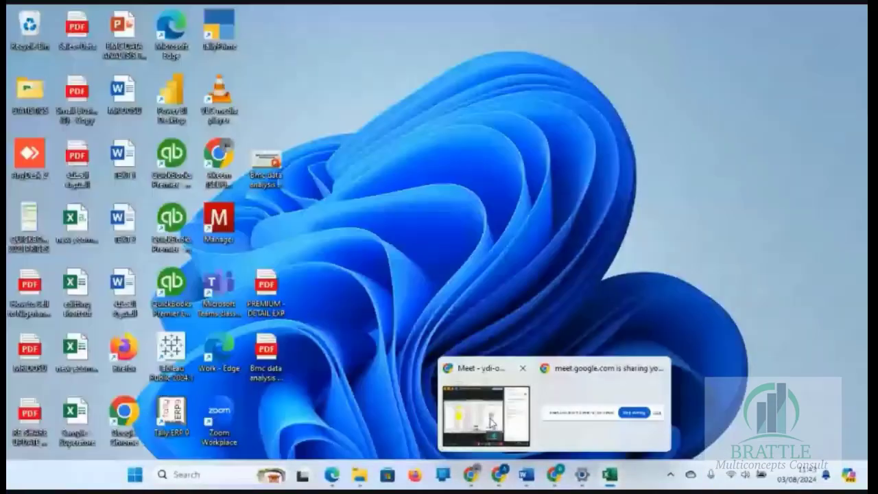
mouse_move(487, 384)
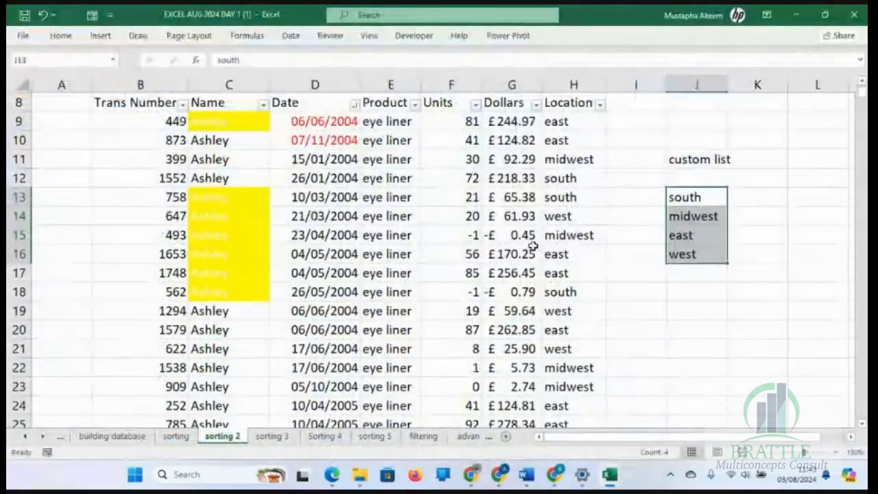
left_click(689, 234)
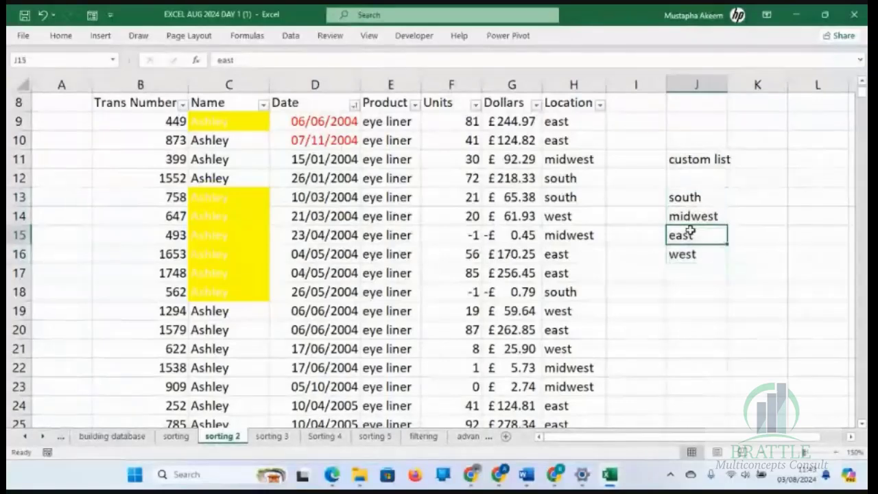
left_click(688, 199)
left_click_drag(688, 198, 684, 253)
left_click(573, 197)
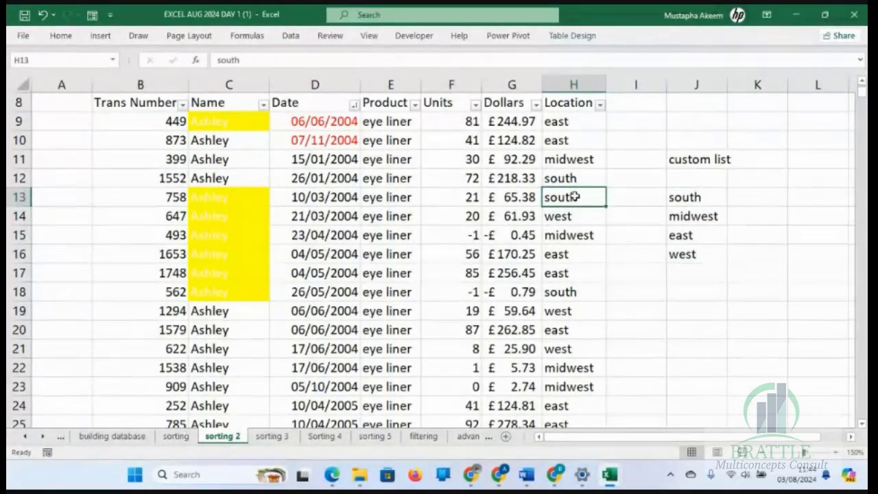
right_click(574, 197)
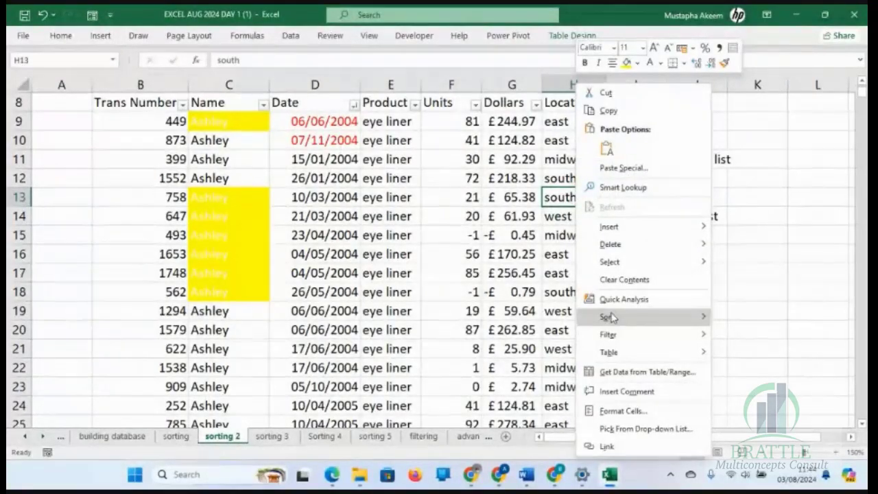
mouse_move(609, 335)
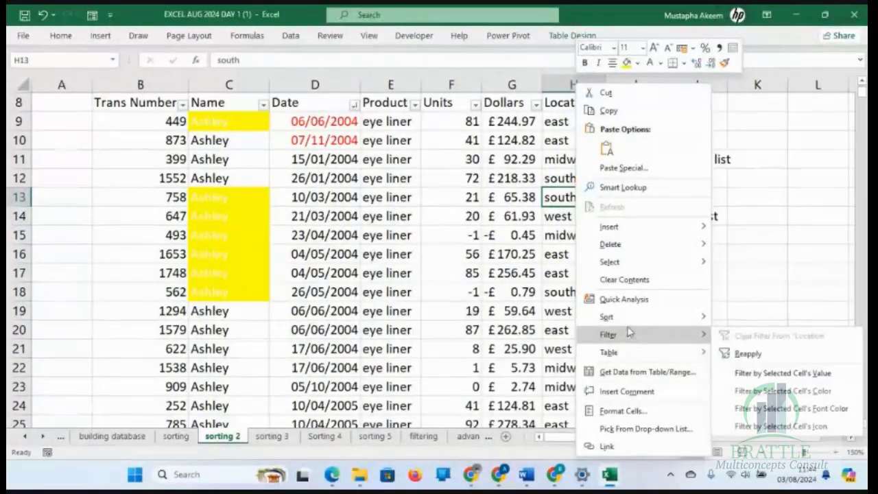
mouse_move(630, 320)
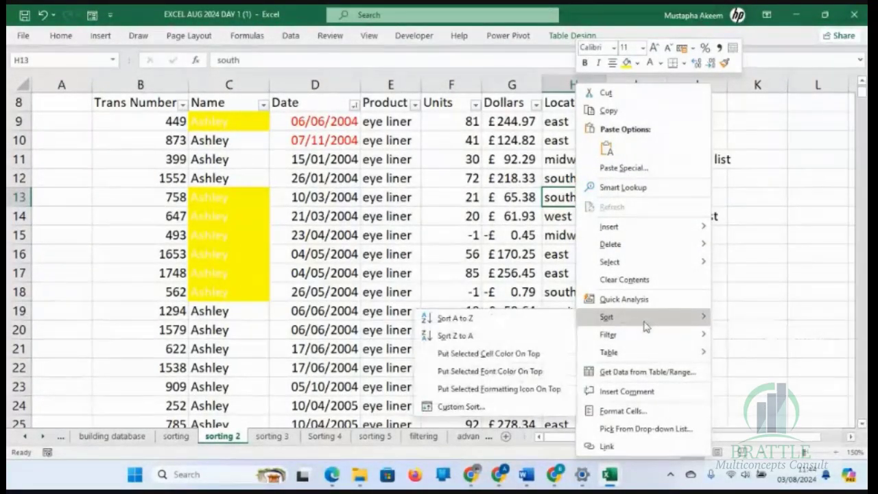
left_click(463, 408)
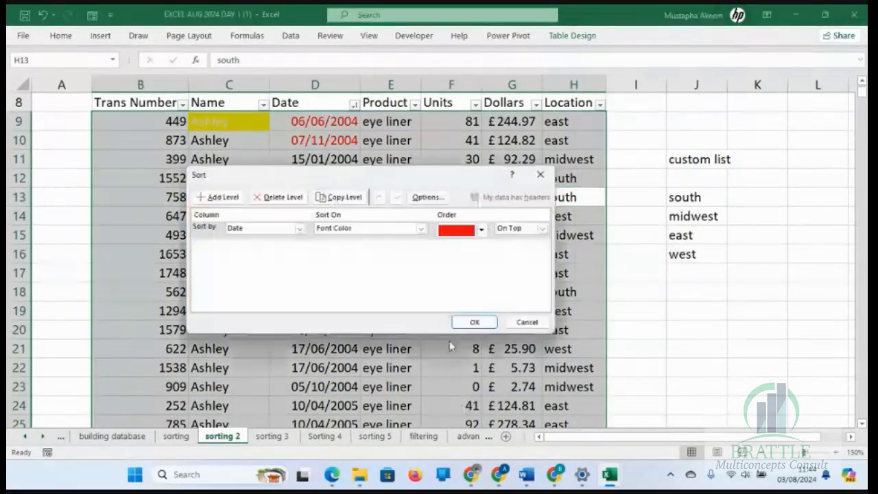
left_click(281, 198)
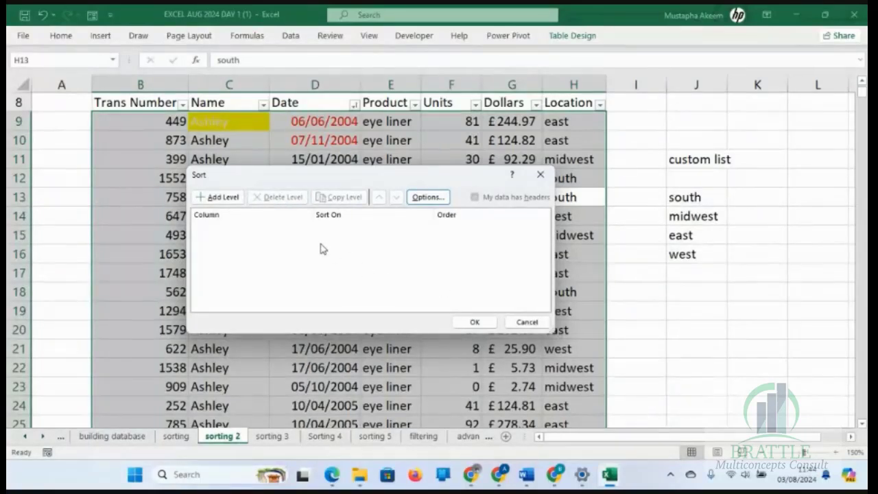
left_click(227, 197)
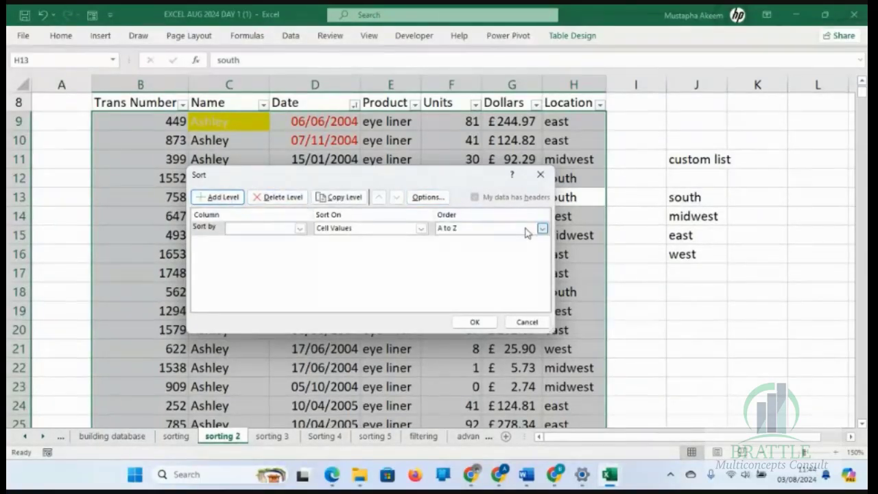
left_click(541, 229)
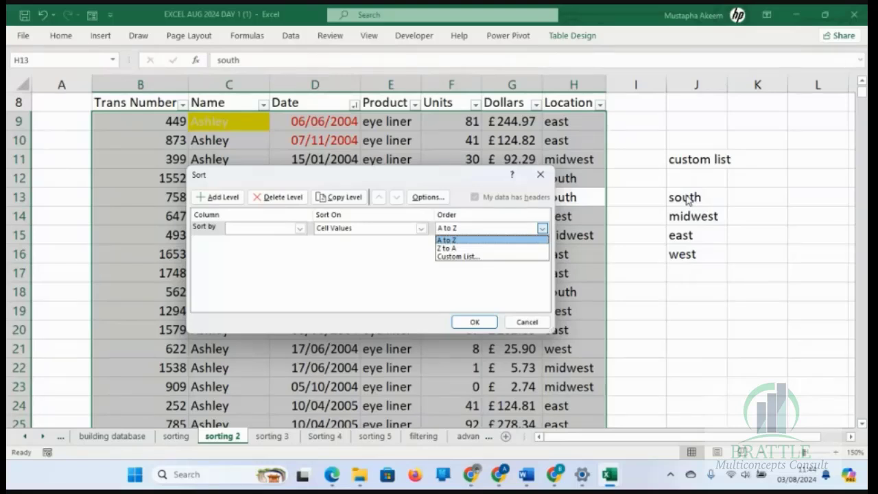
left_click(541, 176)
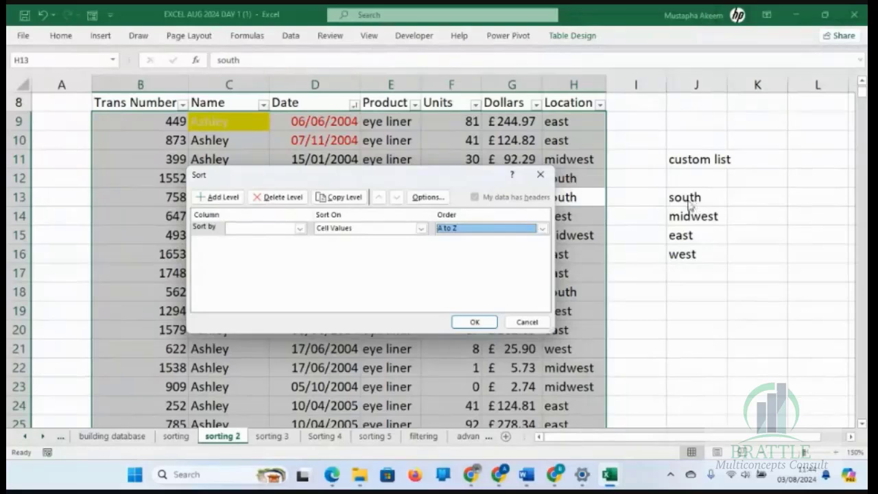
left_click(540, 175)
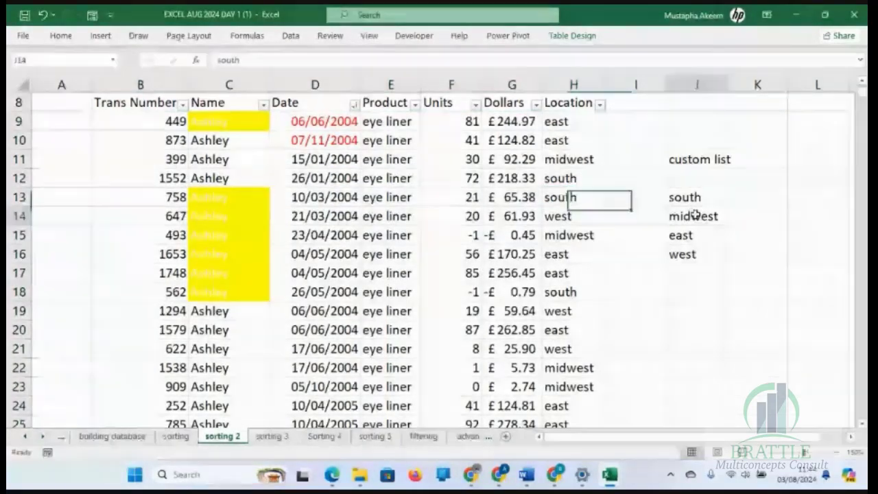
left_click(689, 237)
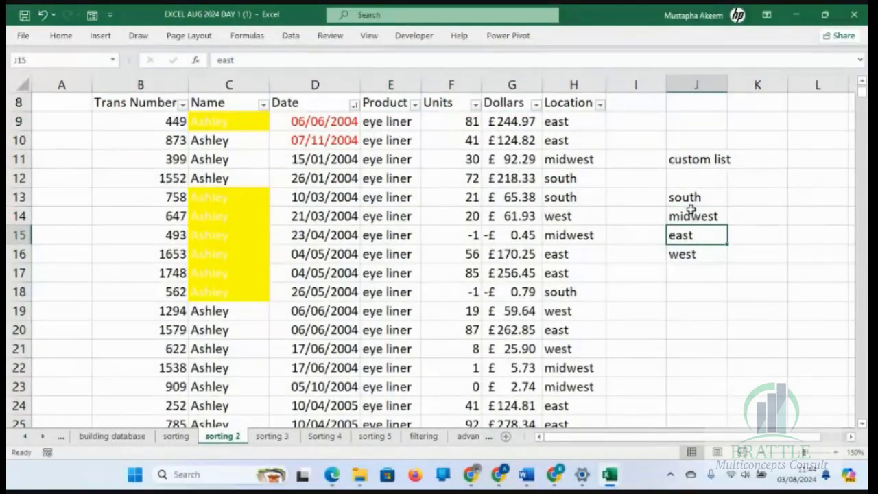
left_click_drag(695, 198, 698, 256)
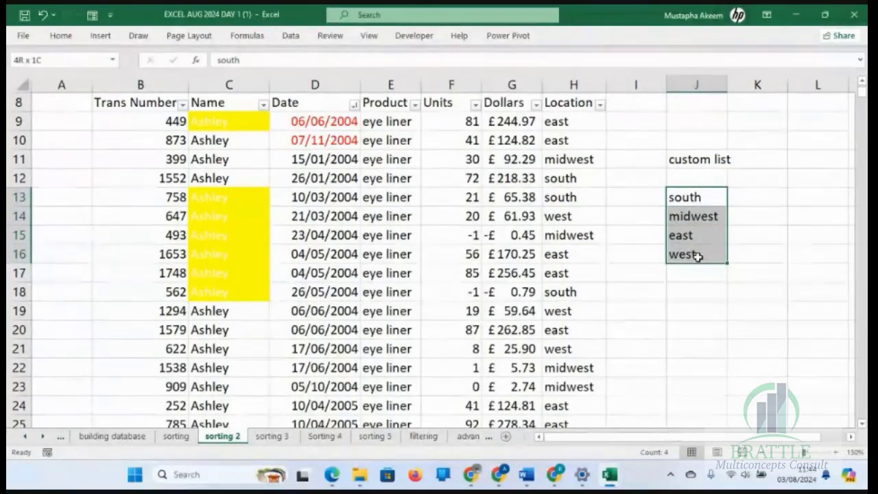
left_click(687, 160)
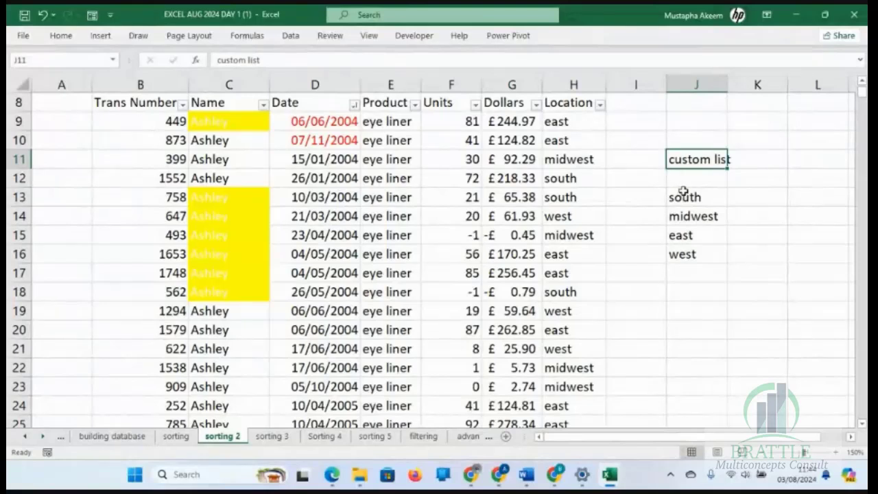
left_click_drag(683, 193, 696, 256)
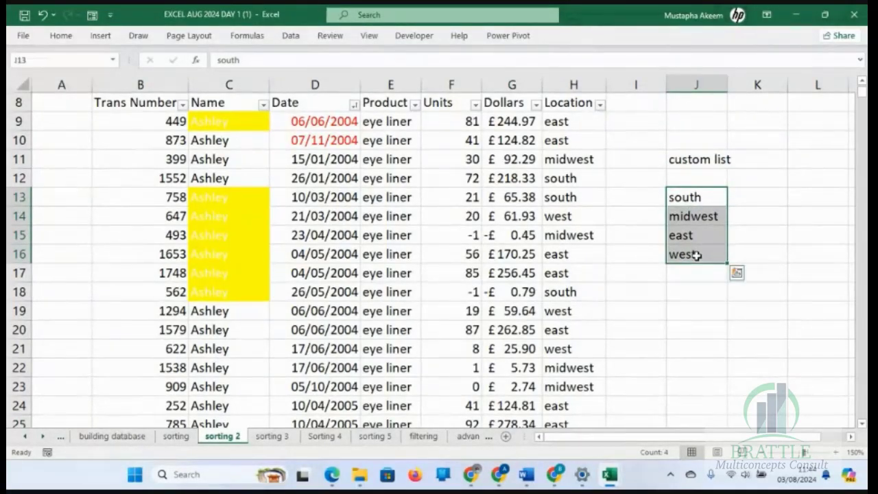
Open a custom sort for the transaction table and replace the existing Date font colour level with a Location level
left_click(558, 212)
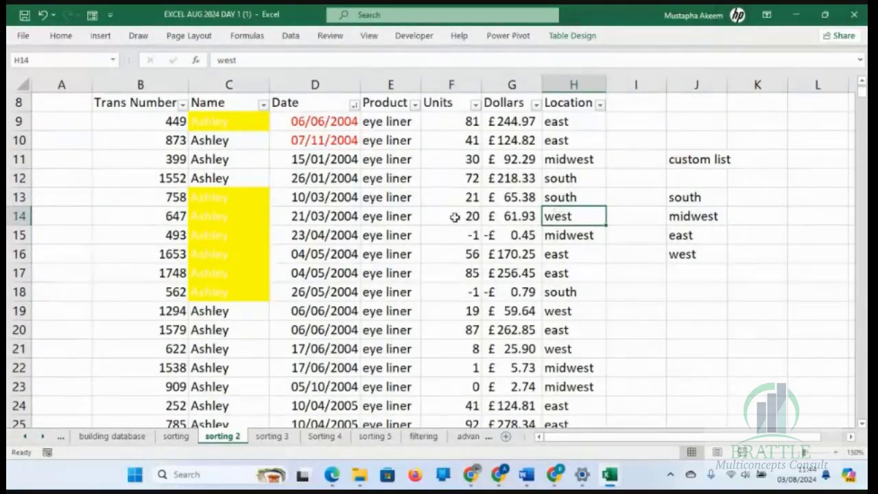
right_click(573, 216)
mouse_move(627, 324)
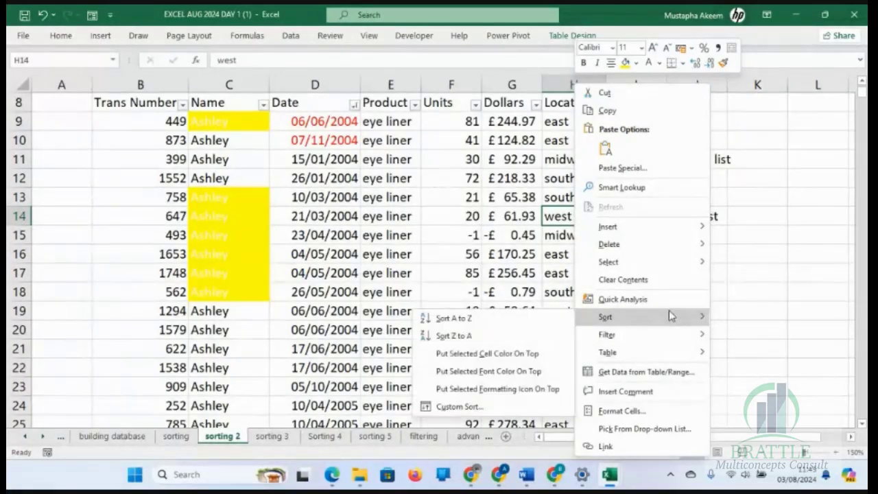
left_click(447, 410)
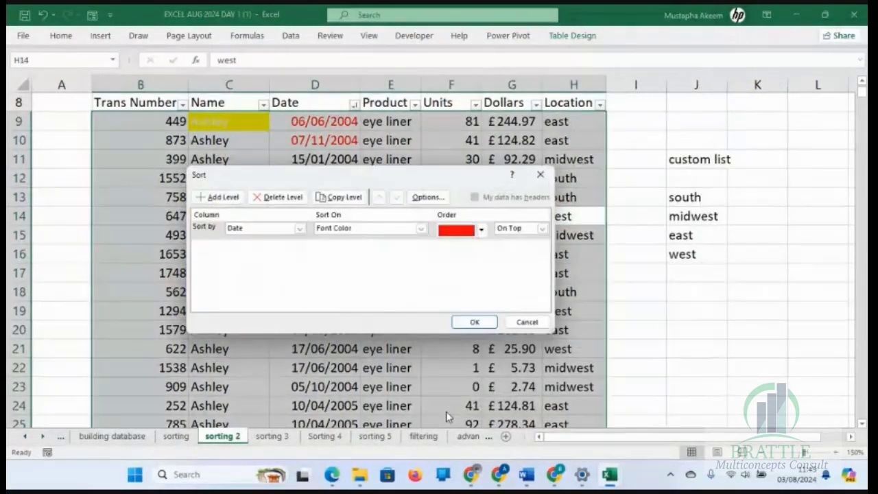
left_click(279, 199)
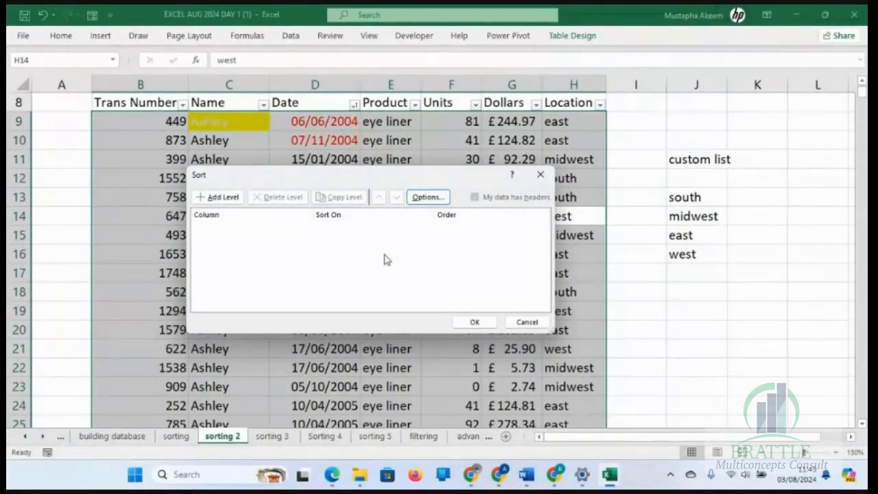
left_click(225, 198)
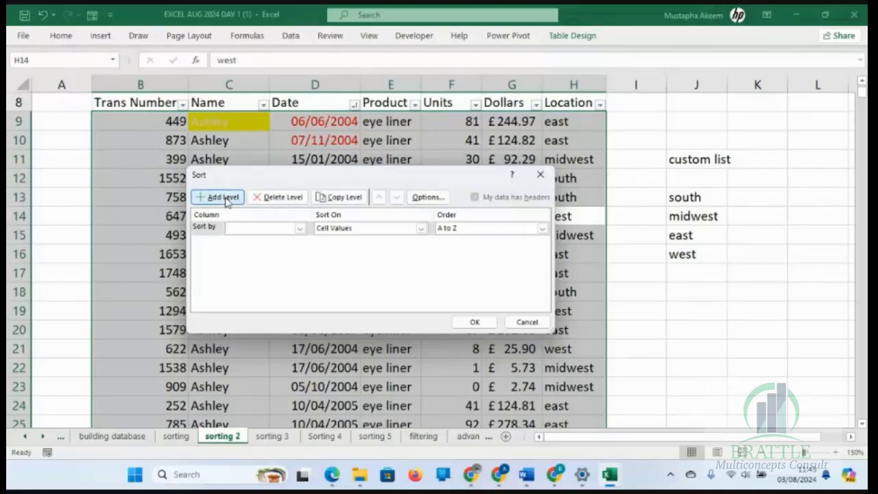
left_click(299, 227)
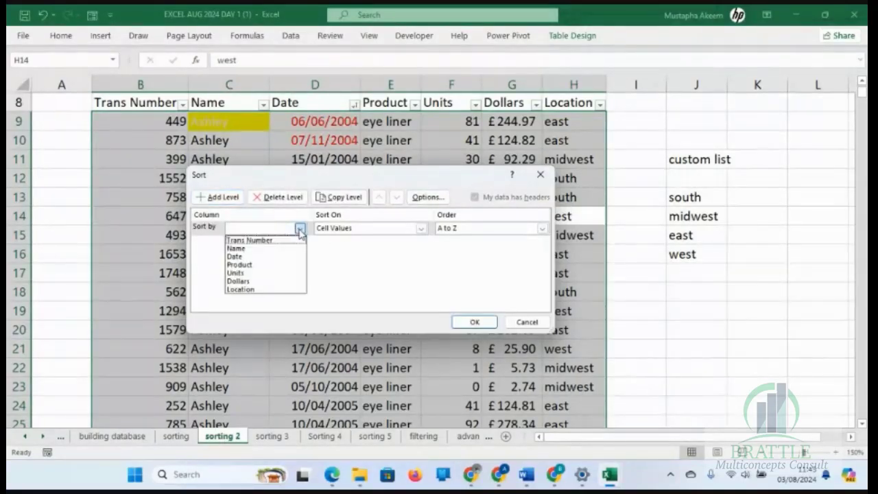
left_click(263, 291)
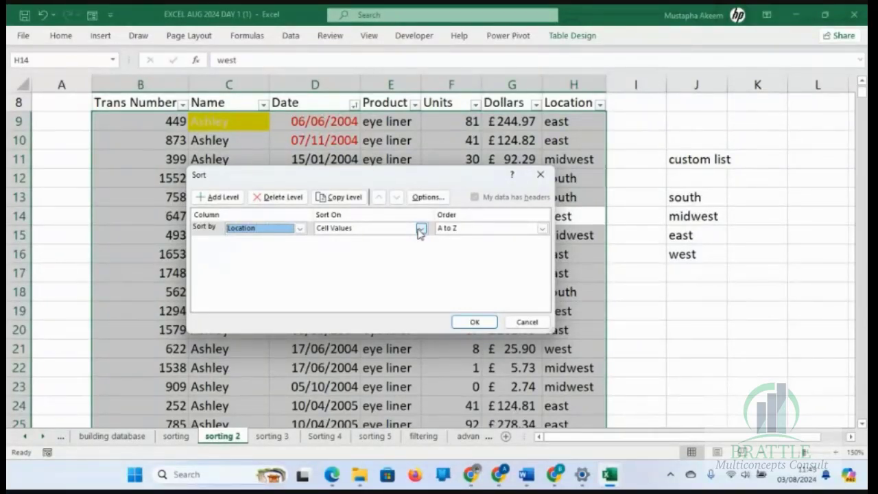
Choose a custom list order for the Location level and examine the built-in weekday and month lists
left_click(542, 229)
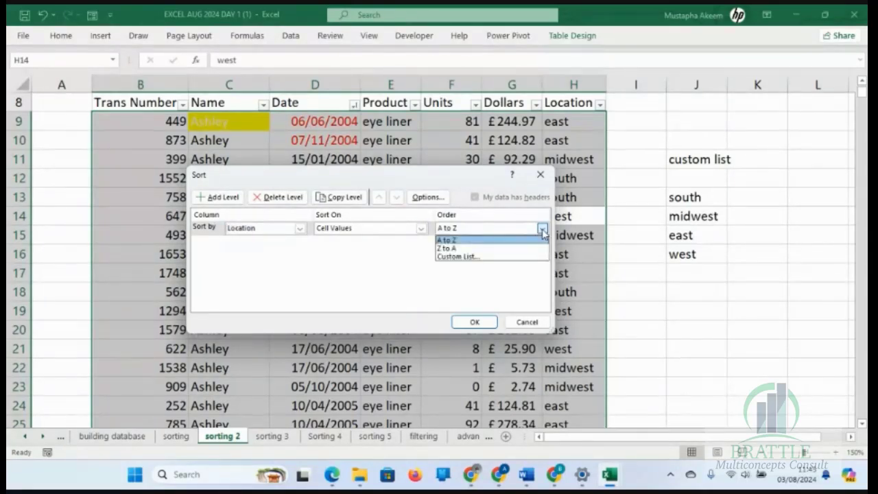
left_click(455, 258)
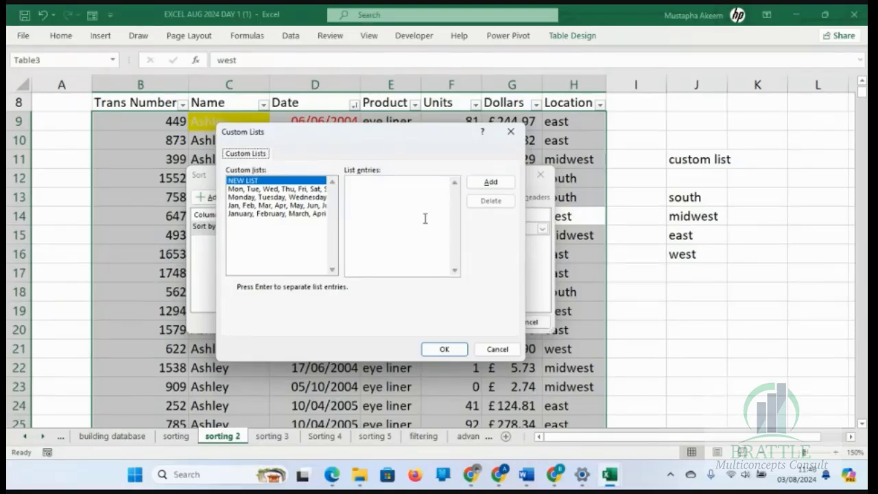
left_click(280, 190)
left_click(278, 197)
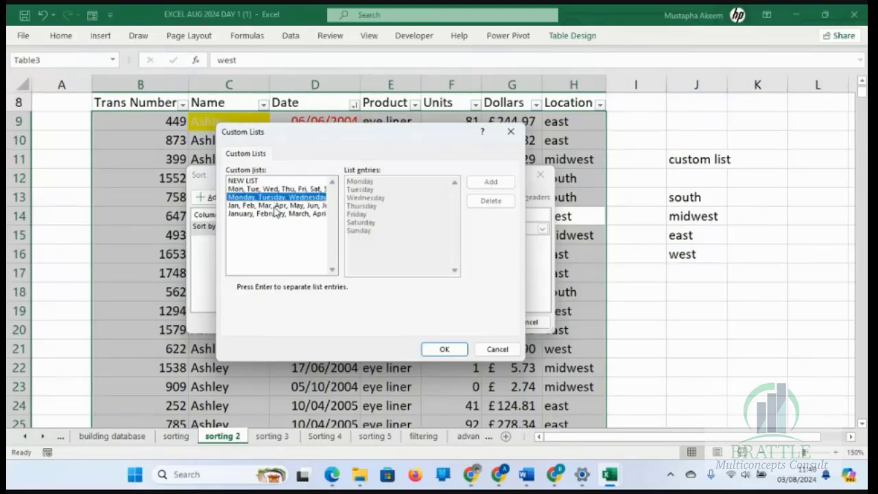
left_click(275, 206)
left_click(274, 214)
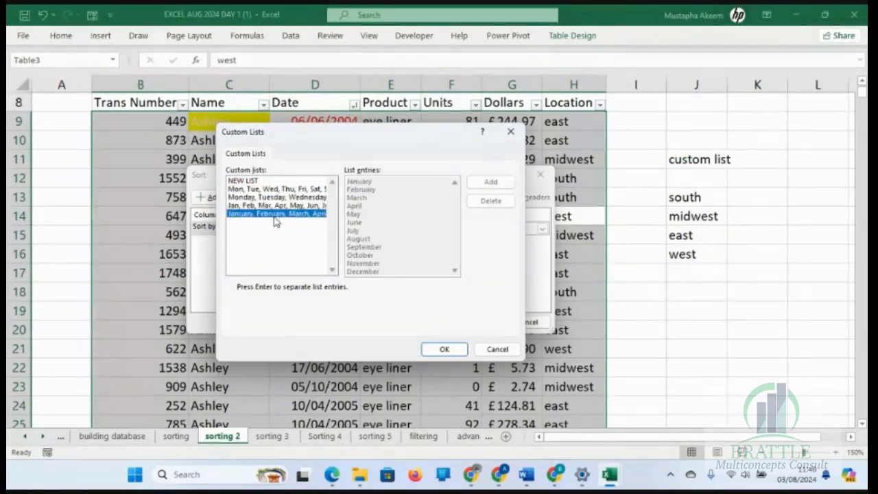
Add a new custom list with the entries south, midwest, east and west
left_click(251, 181)
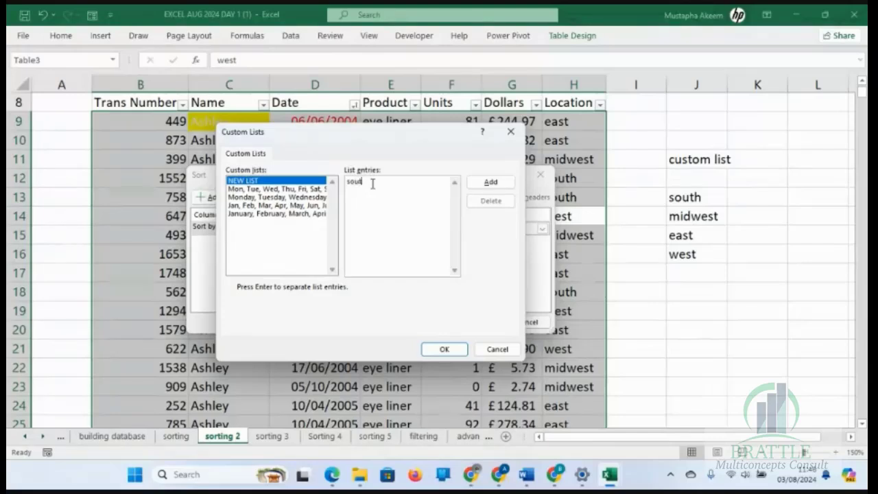
type("h")
key("Return")
type("midwest ")
type("east")
key("Return")
type("west")
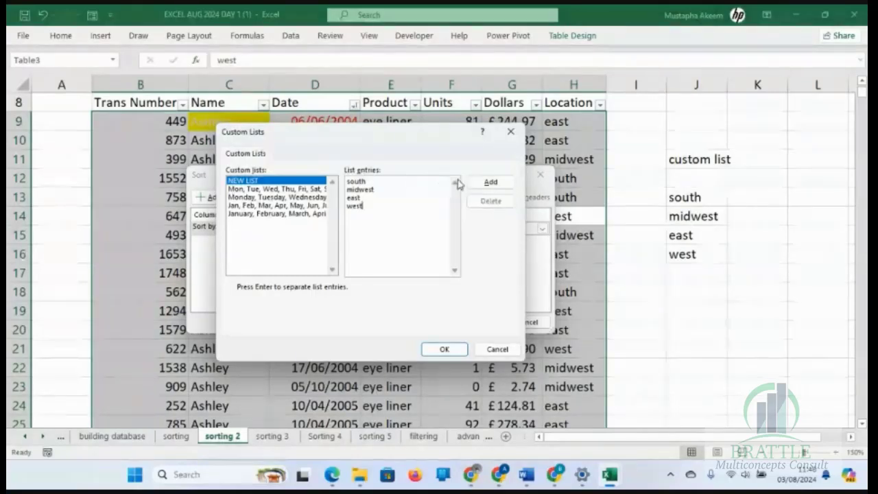
left_click(490, 184)
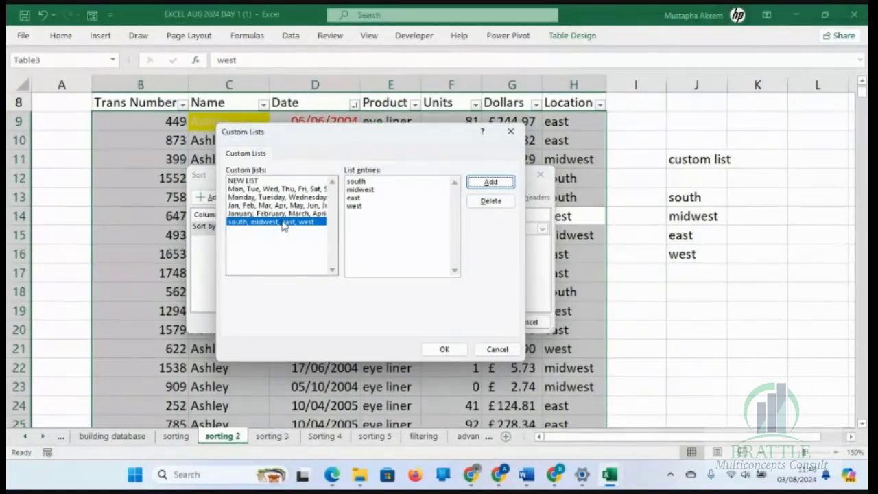
Sort the transaction table by Location in the custom order south, midwest, east, west
left_click(444, 349)
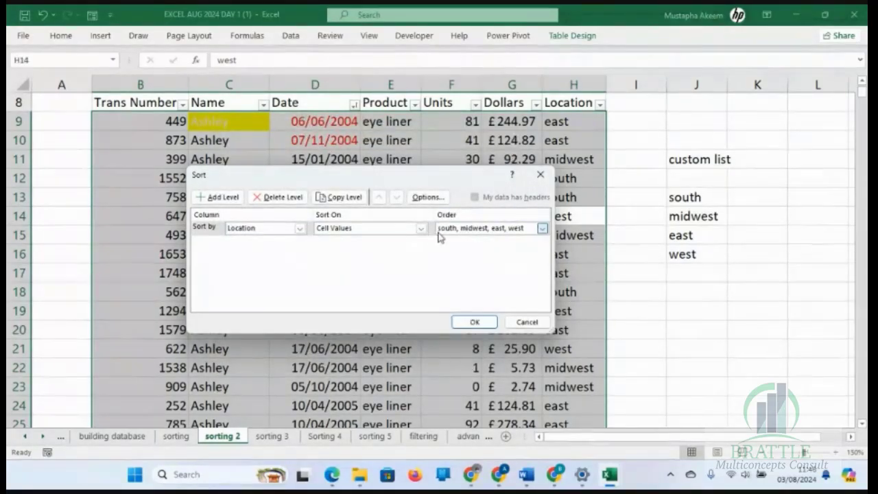
left_click(473, 321)
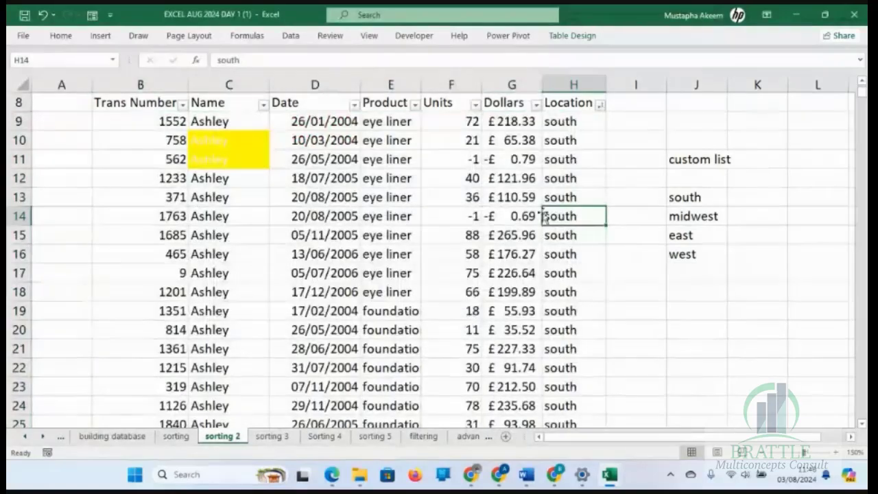
left_click(579, 147)
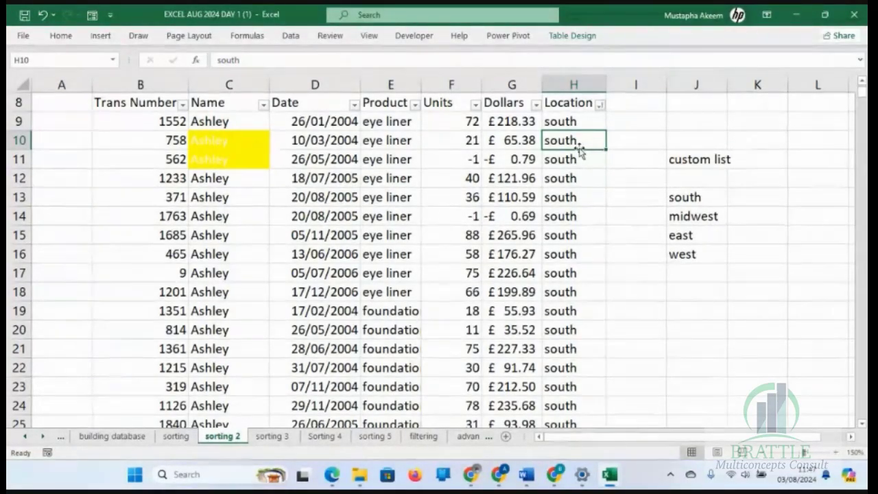
Undo the custom Location sort and review the intended order listed in cells J13 to J16
key("ctrl+z")
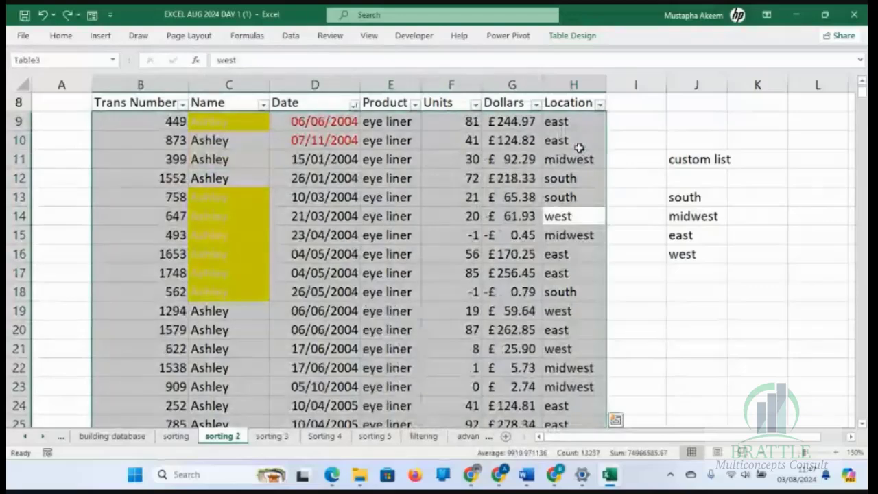
left_click(698, 195)
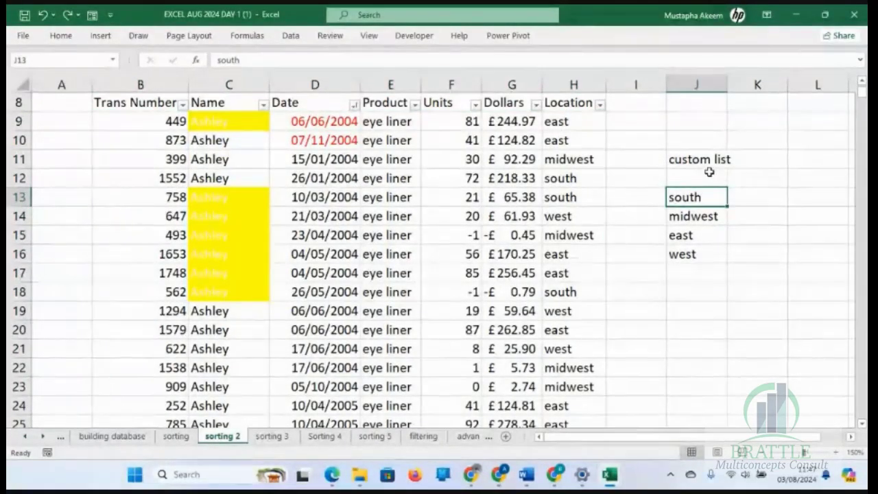
left_click_drag(710, 175, 702, 268)
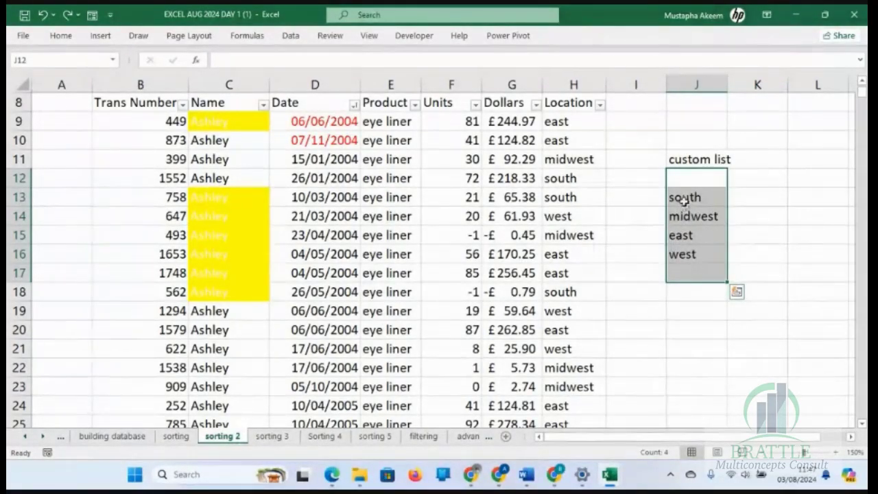
left_click_drag(684, 200, 687, 268)
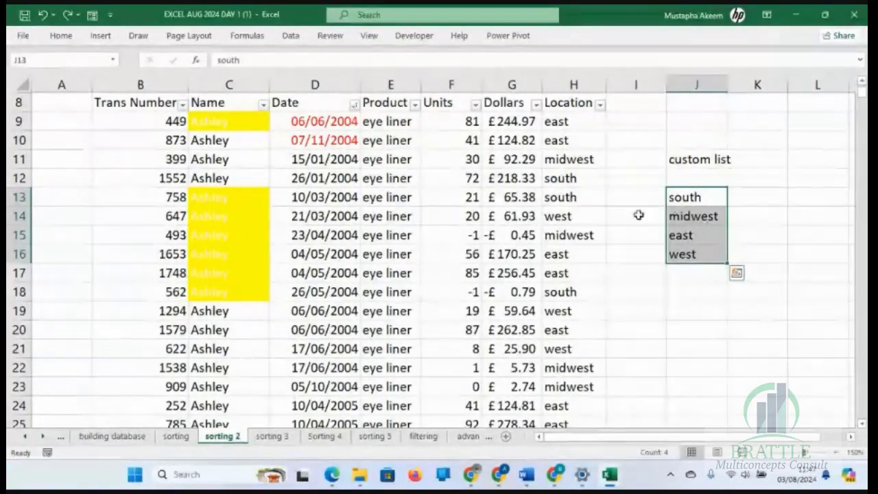
left_click(566, 200)
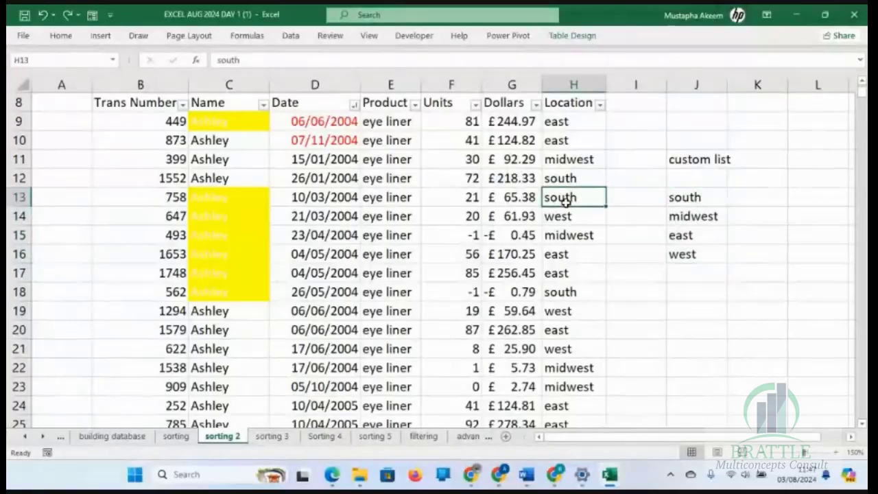
Reopen the transaction table's sort settings and replace the Date level with one sorting Location on cell values
left_click(448, 230)
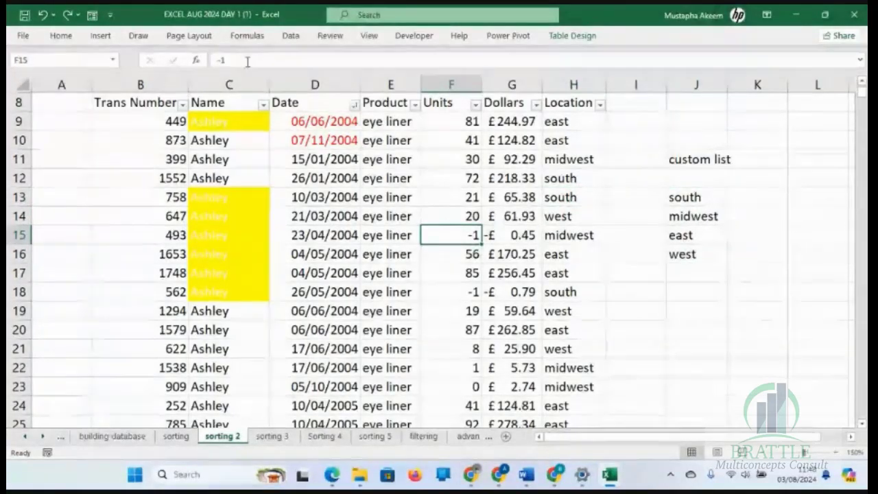
left_click(292, 36)
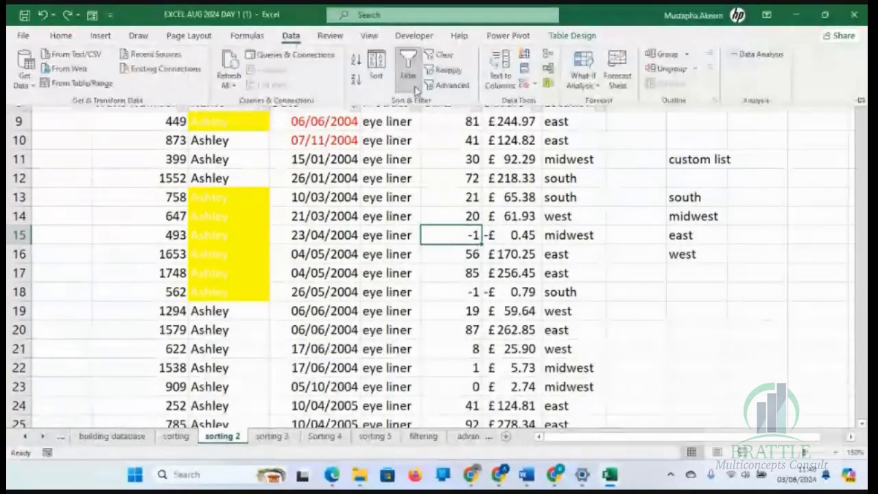
left_click(377, 57)
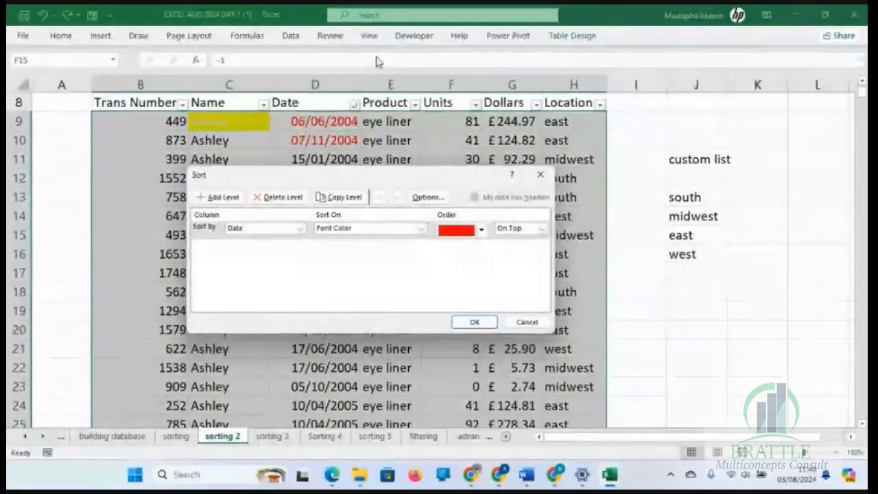
left_click(285, 199)
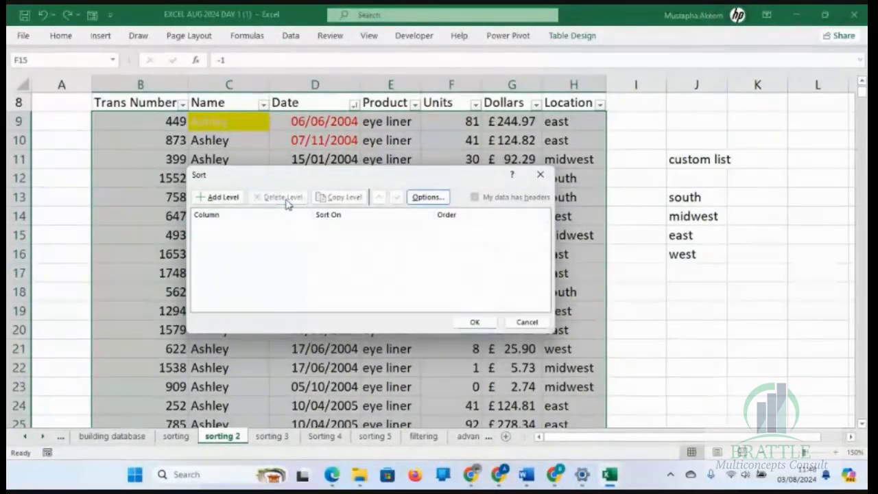
left_click(214, 198)
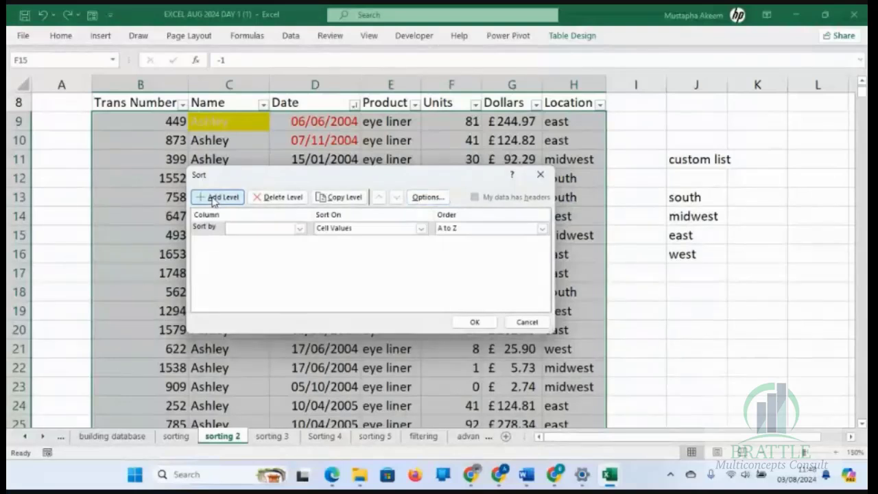
left_click(300, 229)
left_click(269, 291)
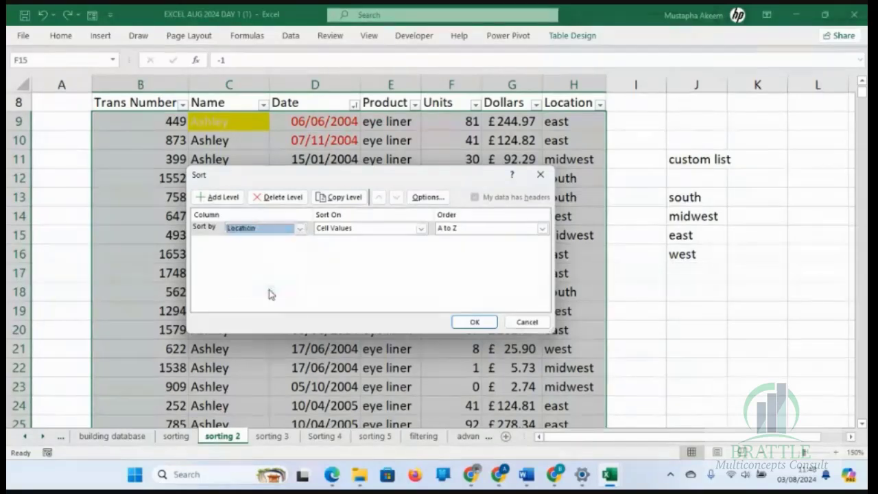
left_click(422, 230)
left_click(421, 232)
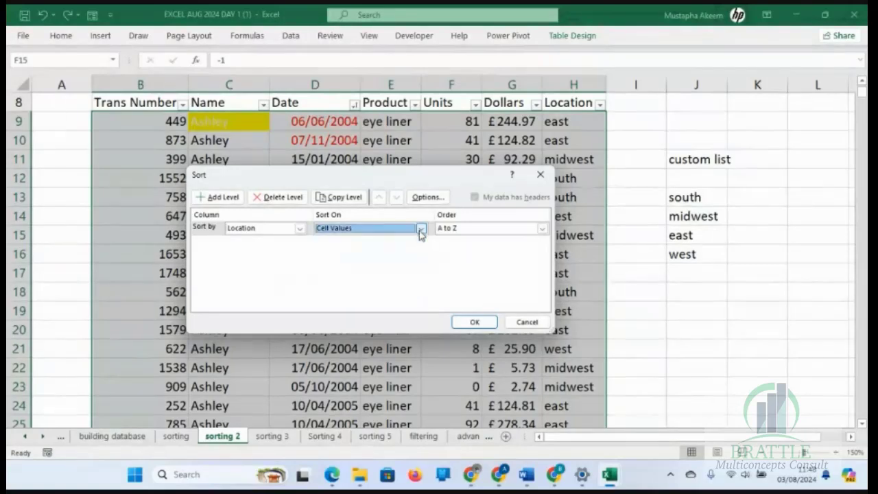
left_click(543, 229)
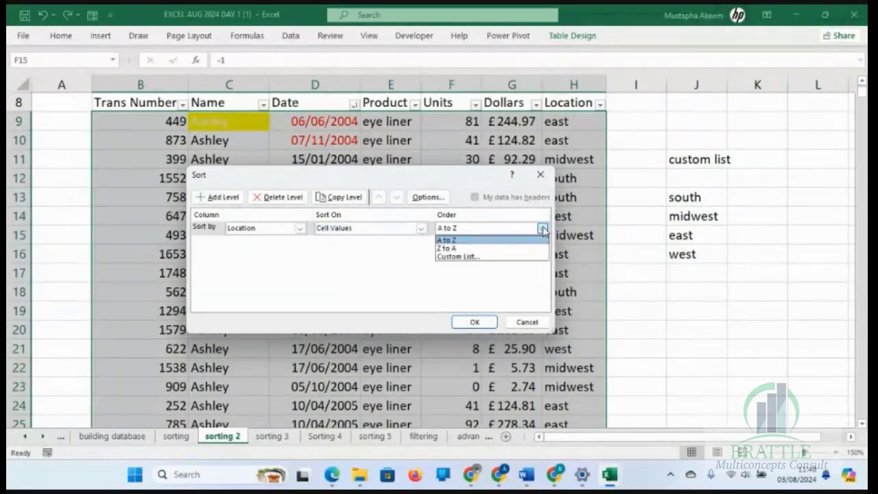
left_click(458, 257)
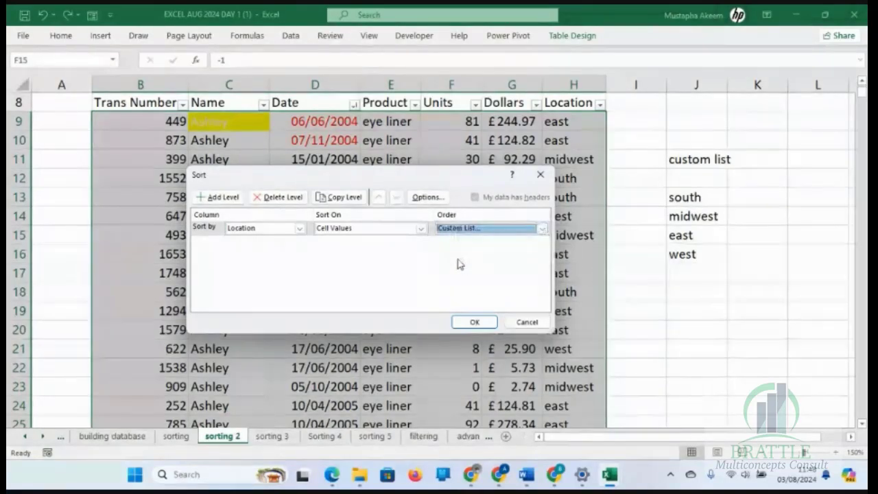
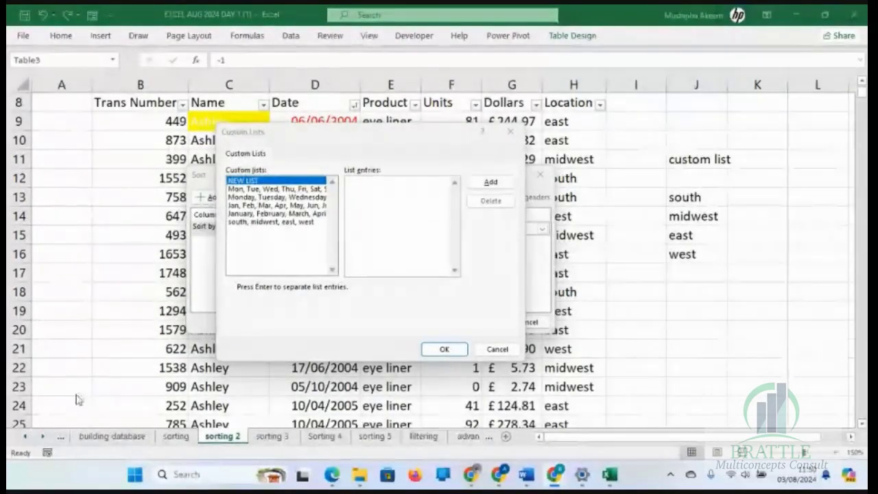
left_click(510, 132)
Sort the transaction table by Location using the existing custom list south, midwest, east, west
left_click(542, 227)
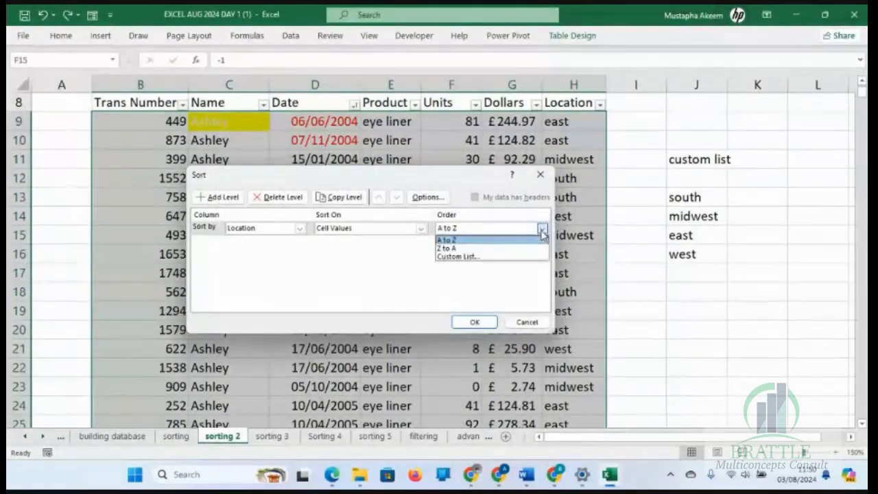
left_click(486, 258)
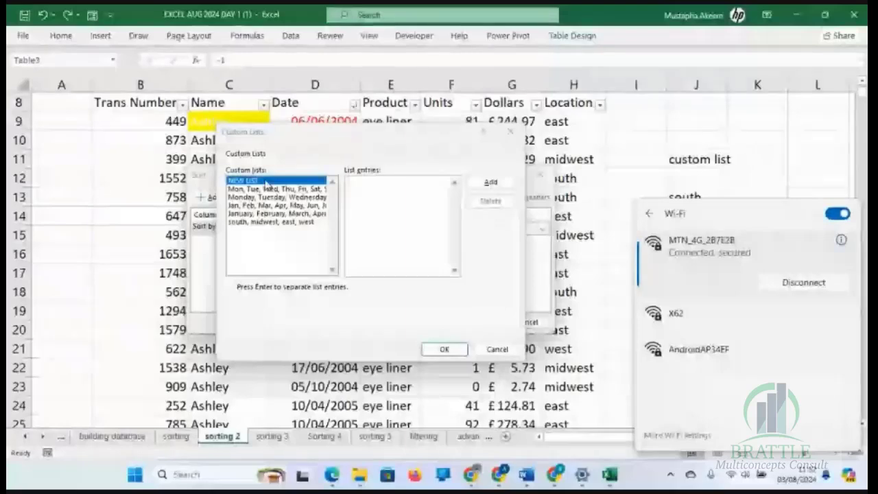
left_click(376, 194)
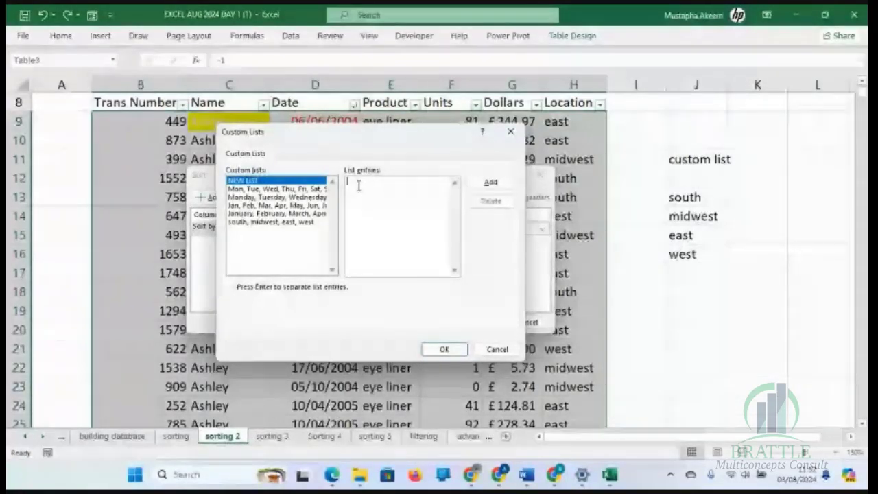
left_click(321, 221)
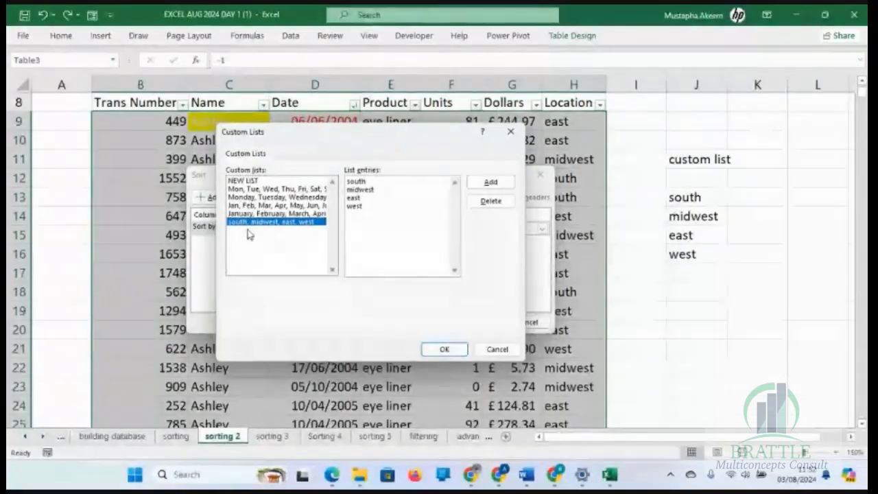
left_click(445, 350)
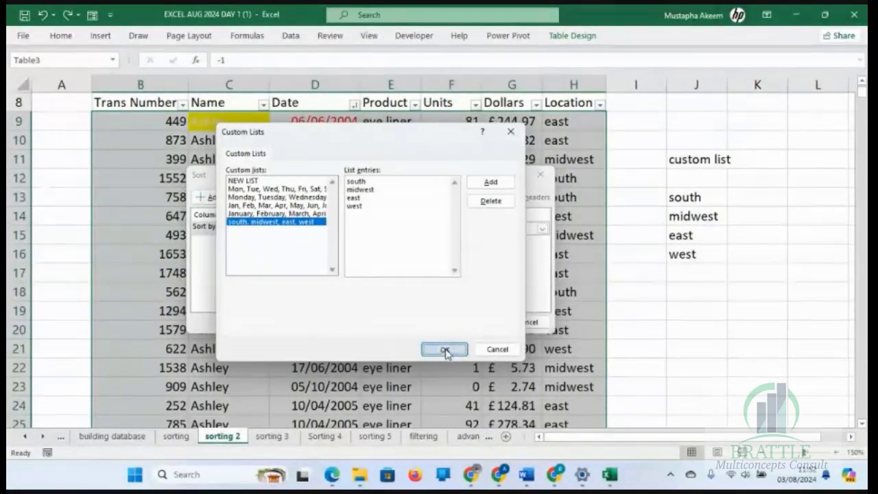
left_click(474, 322)
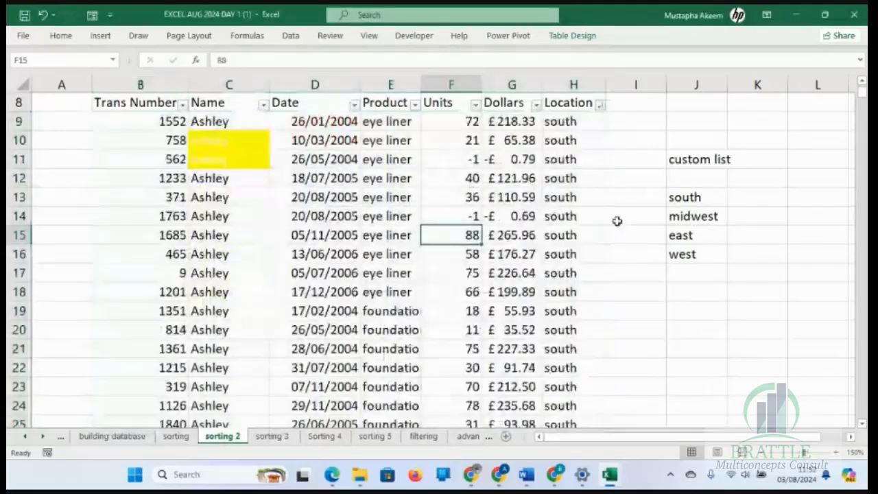
Examine the order of the Location values through the whole transaction table and return to its start
left_click(573, 154)
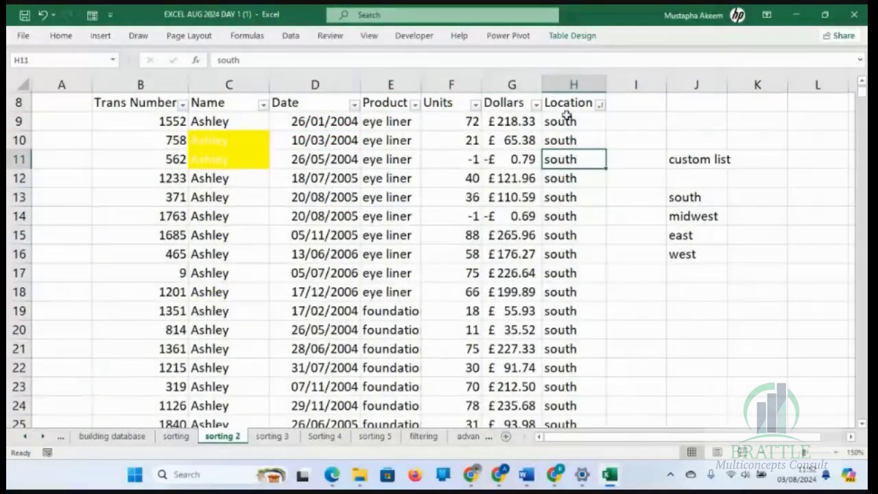
left_click_drag(566, 121, 577, 416)
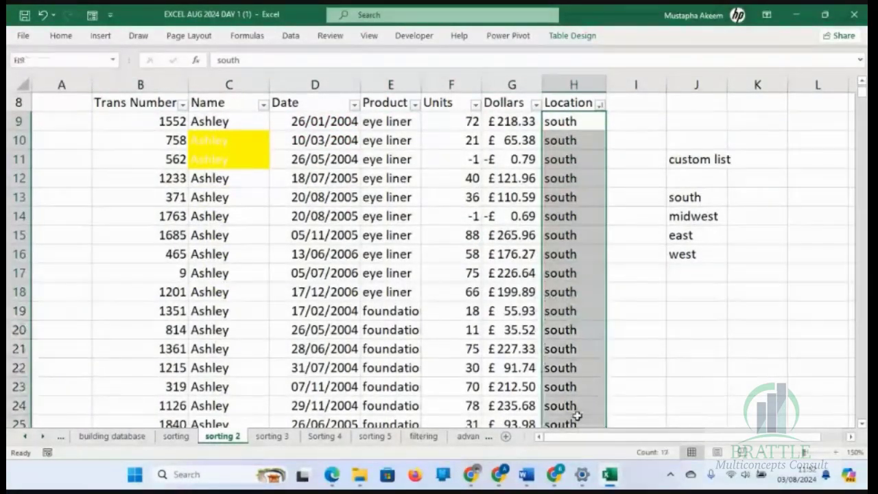
left_click(588, 273)
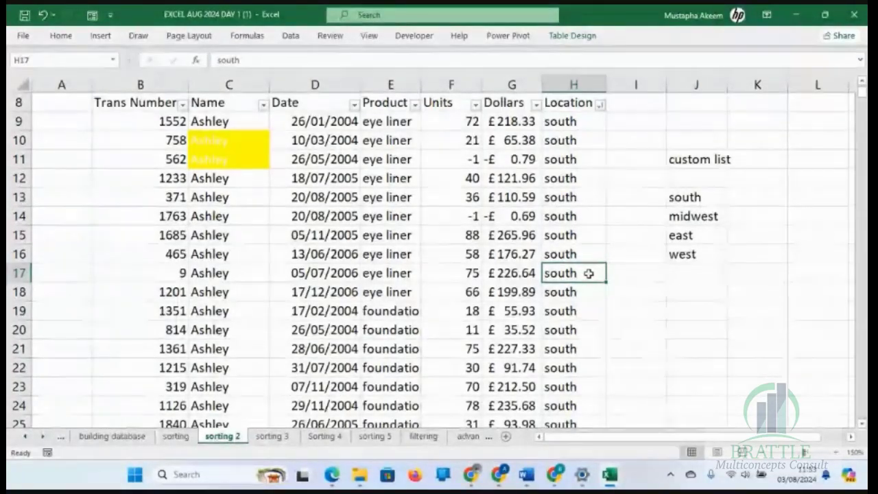
key("Page_Down")
key("Page_Down")
key("Page_Down")
key("Page_Down")
key("Page_Down")
key("Page_Down")
key("Page_Down")
key("Page_Down")
key("Page_Down")
key("Page_Down")
key("Page_Down")
key("Page_Down")
key("Page_Down")
key("Page_Down")
key("Page_Down")
key("Page_Down")
key("Page_Down")
key("Page_Down")
key("Page_Down")
key("Page_Down")
key("Page_Down")
key("Page_Down")
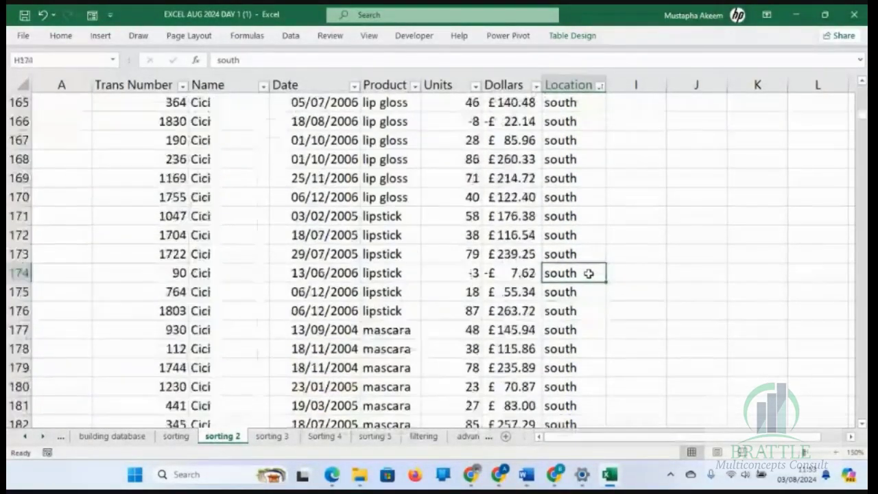
key("Page_Down")
key("Page_Down")
key("Page_Down")
key("Page_Down")
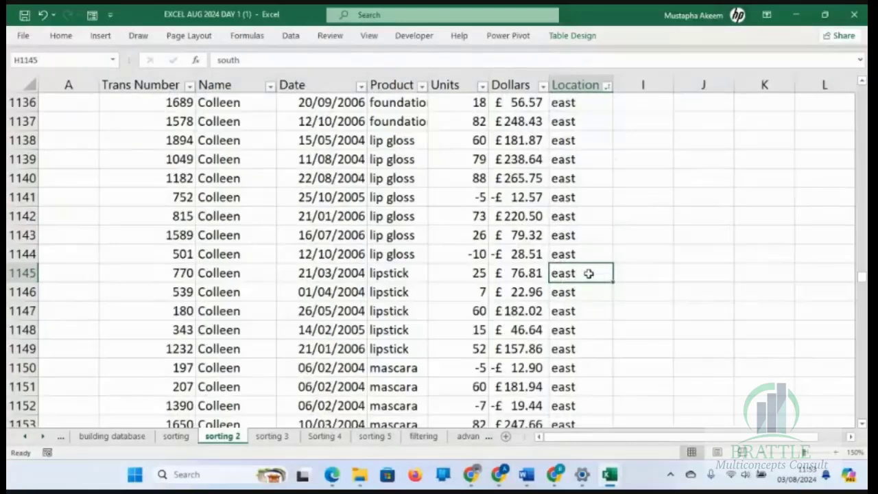
key("Page_Down")
key("Page_Down")
key("Page_Down")
key("Page_Down")
key("Page_Down")
key("Page_Down")
key("Page_Down")
key("Page_Down")
key("Page_Down")
key("Page_Down")
key("Page_Down")
key("Page_Down")
key("Page_Down")
key("Page_Down")
key("Page_Down")
key("Page_Down")
key("Page_Down")
key("Page_Down")
key("Page_Down")
key("Page_Down")
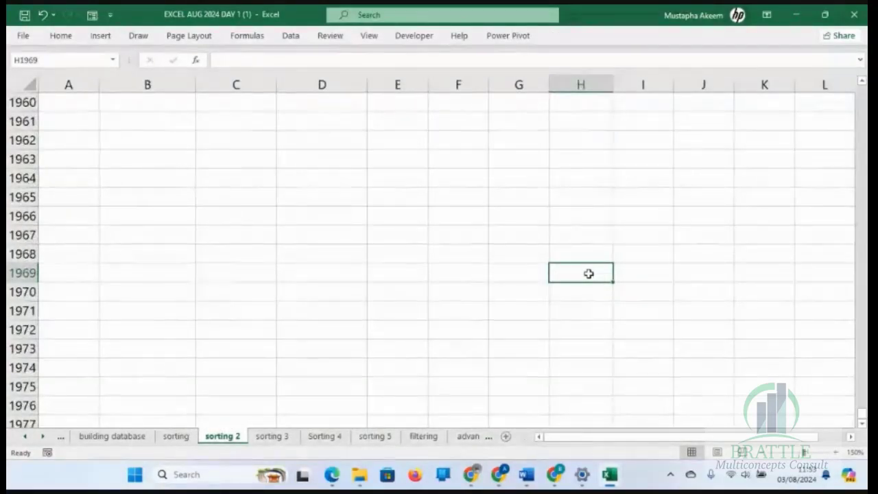
key("Page_Up")
key("Page_Up")
key("Page_Up")
key("Page_Up")
key("Page_Up")
key("Page_Up")
key("Page_Up")
key("Page_Up")
key("Page_Up")
key("Page_Up")
key("Page_Up")
key("Page_Up")
key("Page_Up")
key("Page_Up")
key("Page_Up")
key("Page_Up")
key("Page_Up")
key("Page_Up")
key("Page_Up")
key("Page_Up")
key("Page_Up")
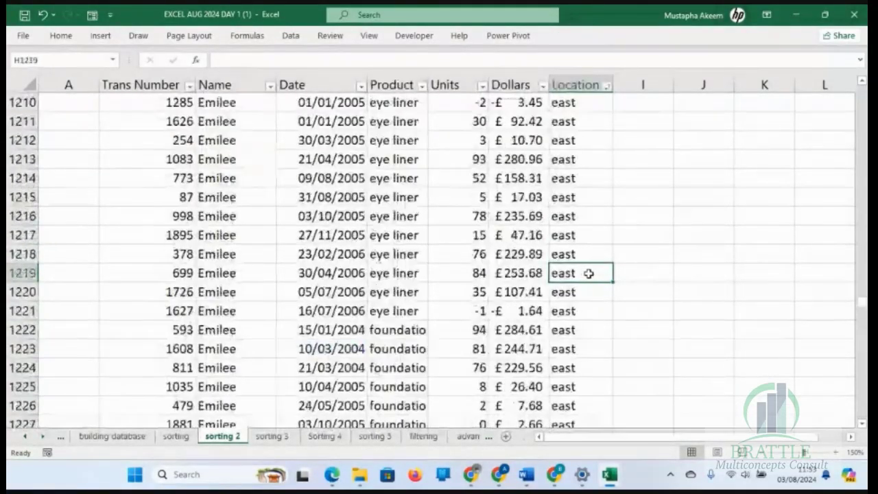
key("Page_Up")
key("Page_Up")
key("Page_Up")
key("Page_Up")
key("Page_Up")
key("Page_Up")
key("Page_Up")
key("Page_Up")
key("Page_Up")
key("Page_Up")
key("Page_Up")
key("Page_Up")
key("Page_Up")
key("Page_Up")
key("Page_Up")
key("Page_Up")
key("Page_Up")
key("Page_Up")
key("Page_Up")
key("Page_Up")
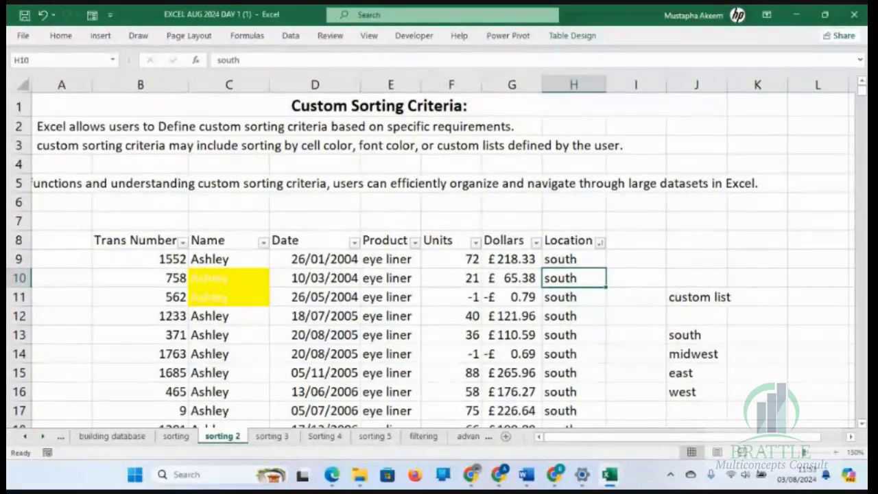
Go to the sorting 5 sheet and compare its horizontal property table with the vertical one on sorting 3
left_click(555, 474)
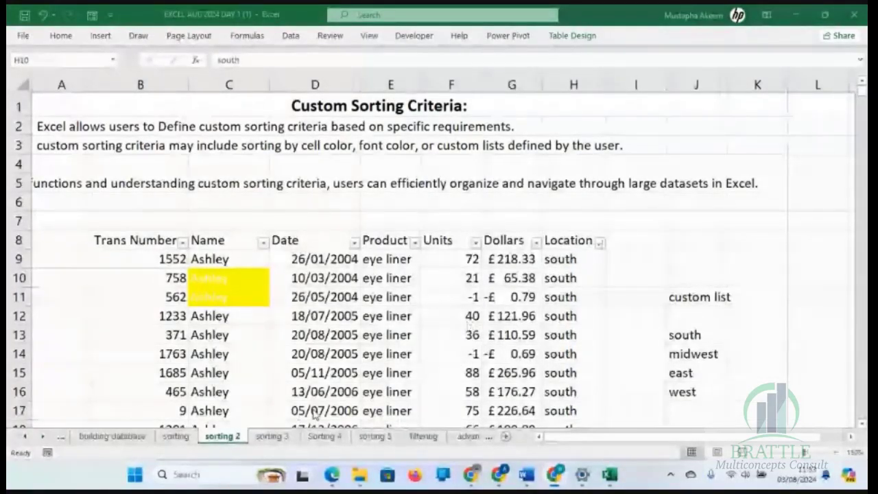
left_click(381, 441)
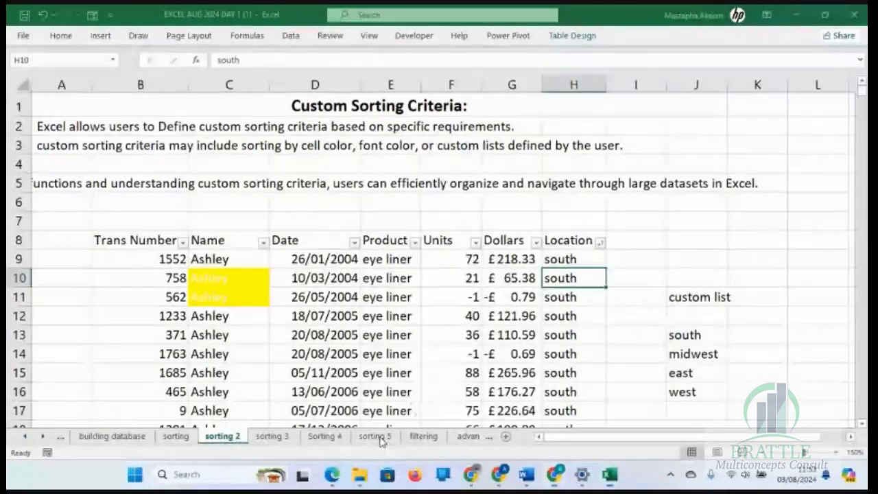
left_click(375, 438)
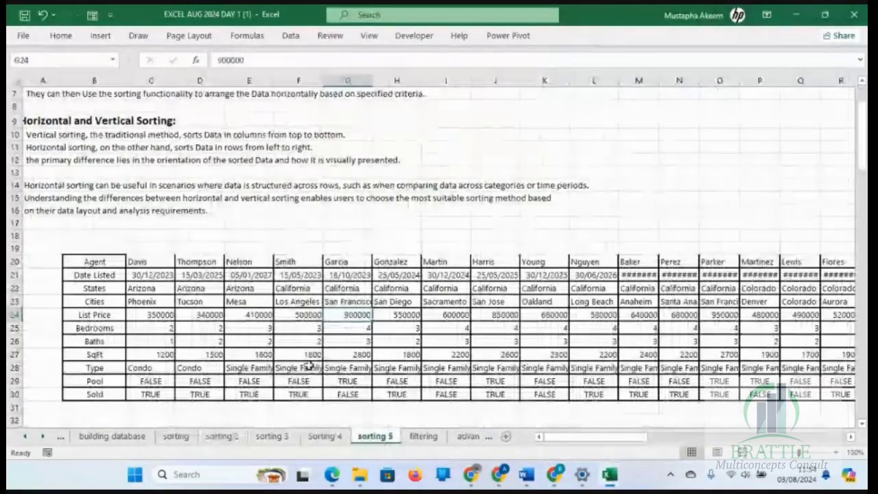
left_click(96, 290)
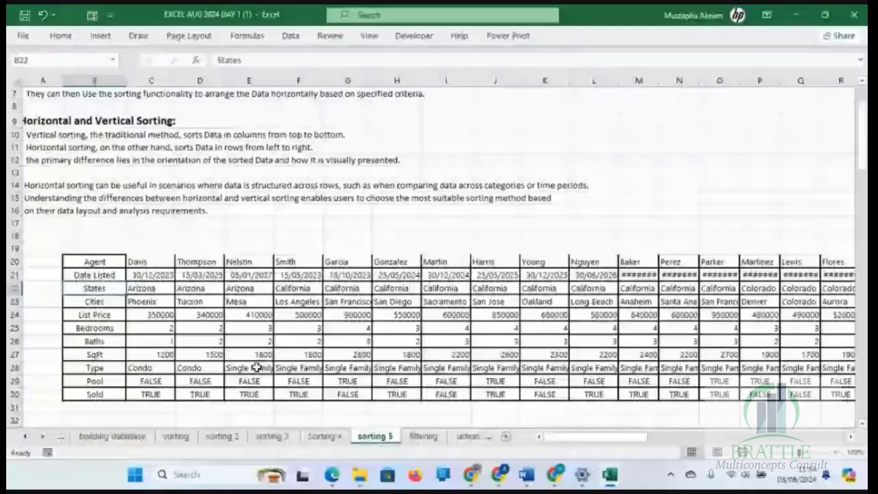
left_click(277, 442)
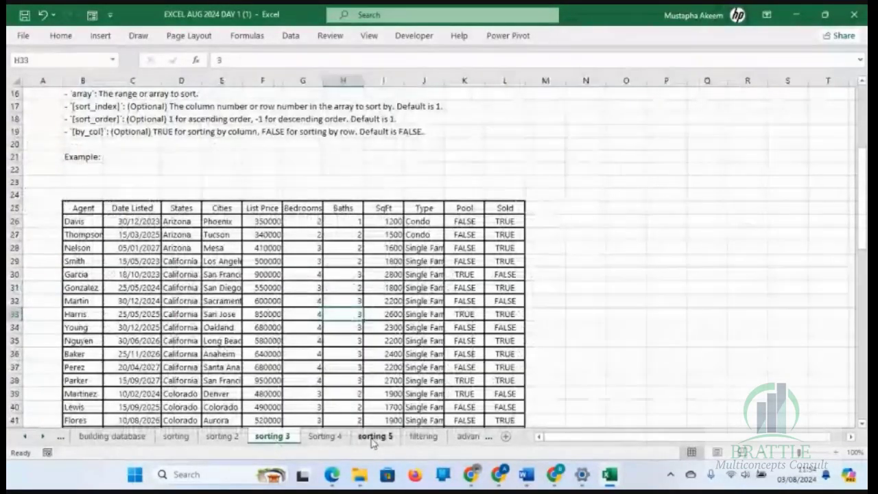
left_click(374, 439)
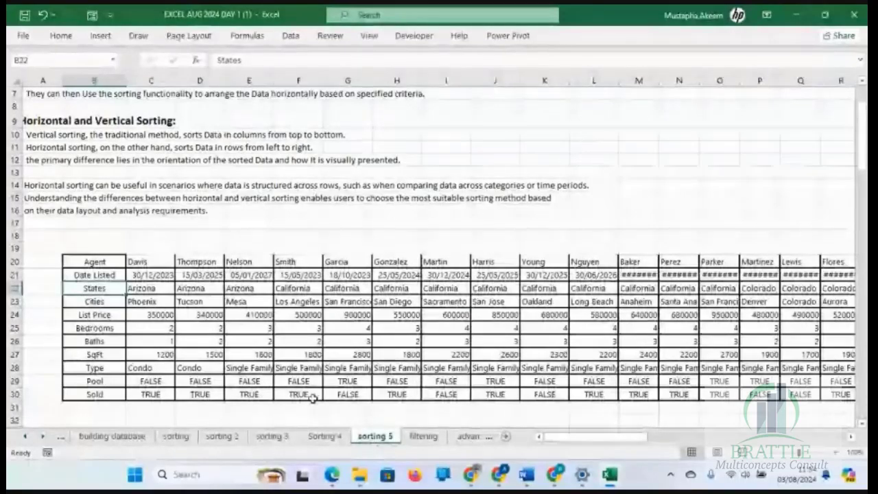
left_click(98, 275)
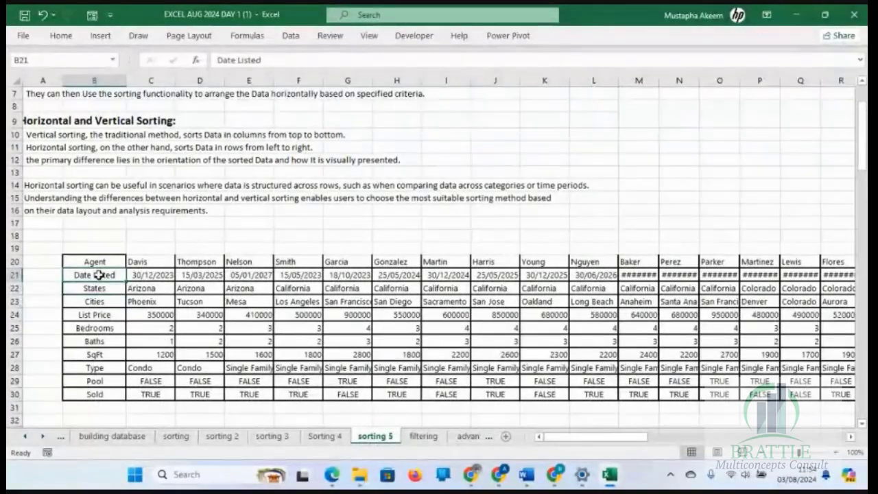
Start a custom sort on all agent names in row 20 from C20 onward, continuing with the current selection only
left_click(142, 262)
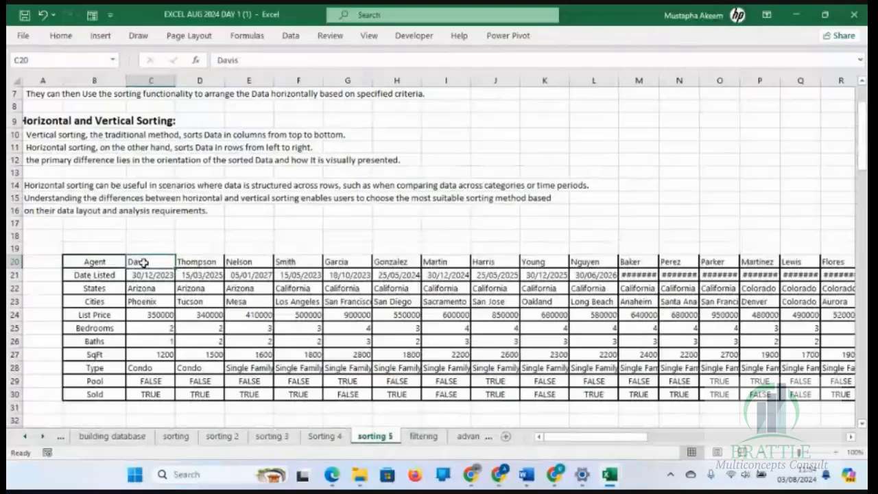
key("ctrl+shift+Right")
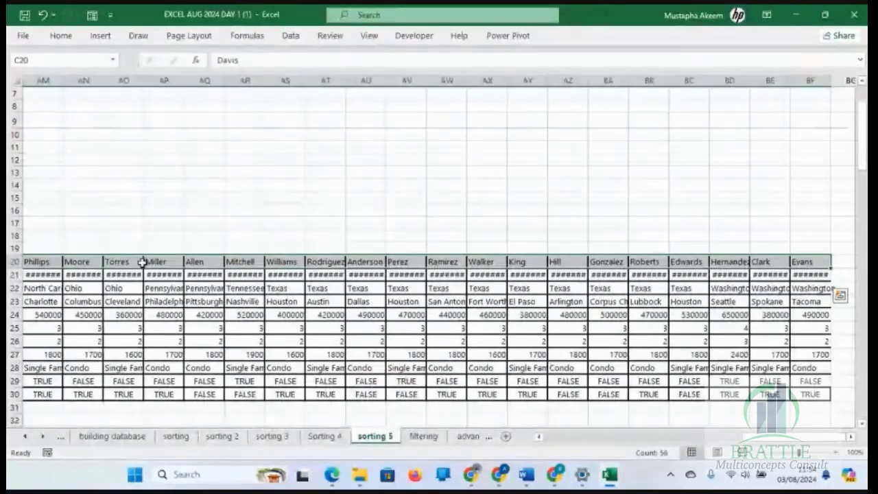
right_click(122, 262)
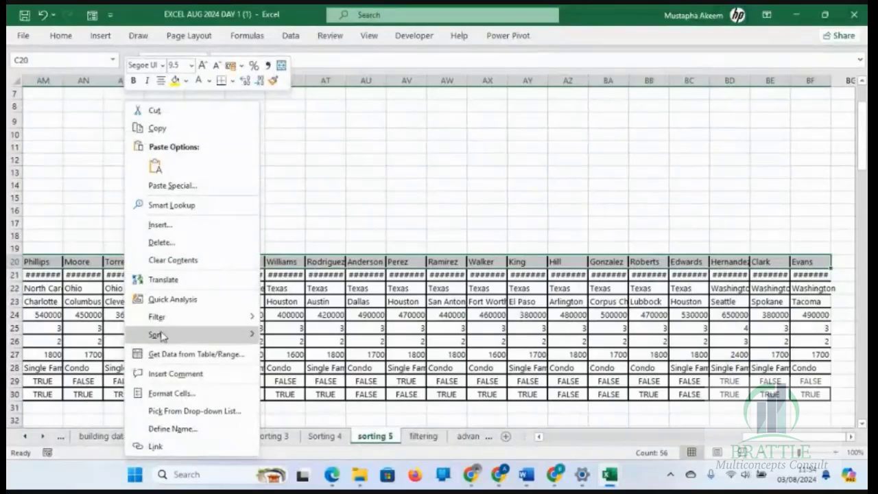
mouse_move(164, 337)
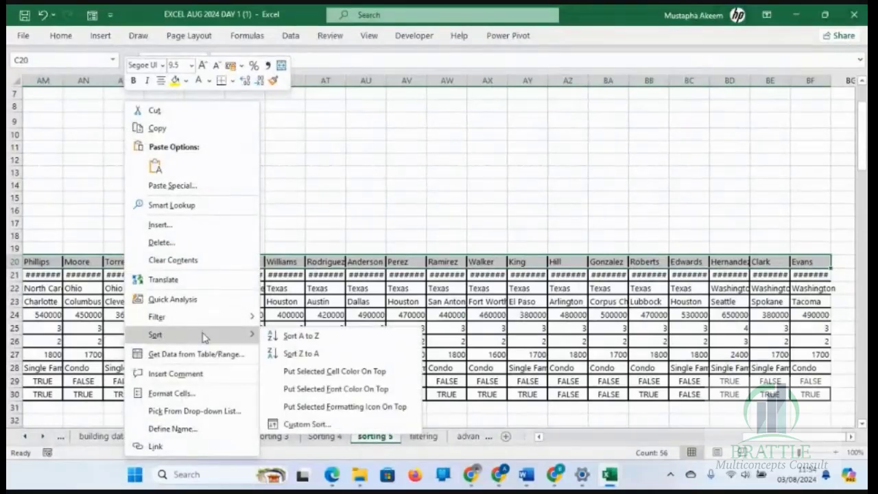
left_click(304, 425)
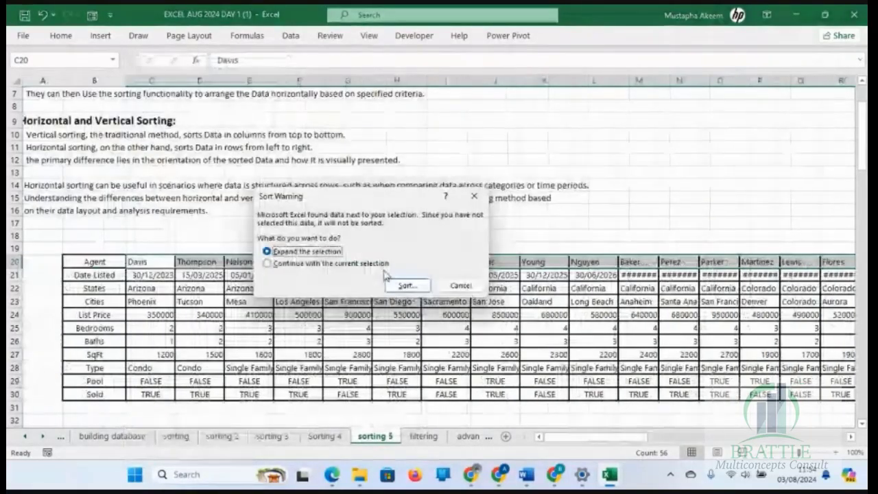
left_click(335, 266)
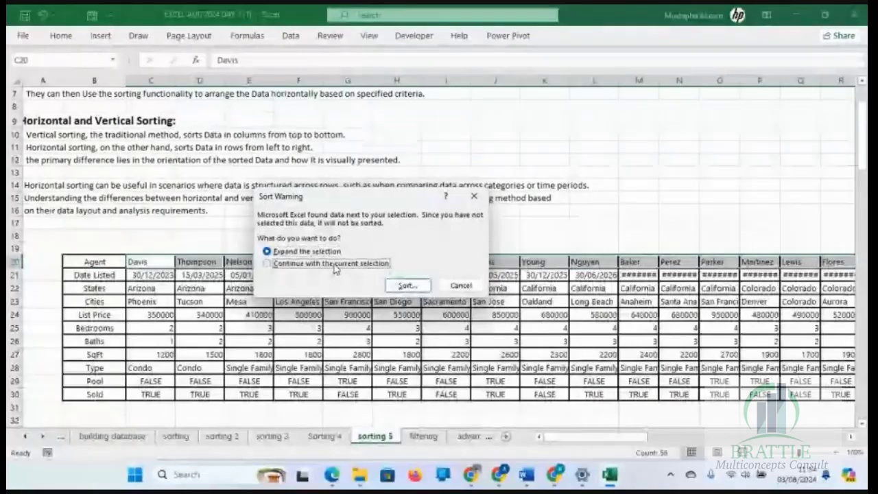
left_click(409, 287)
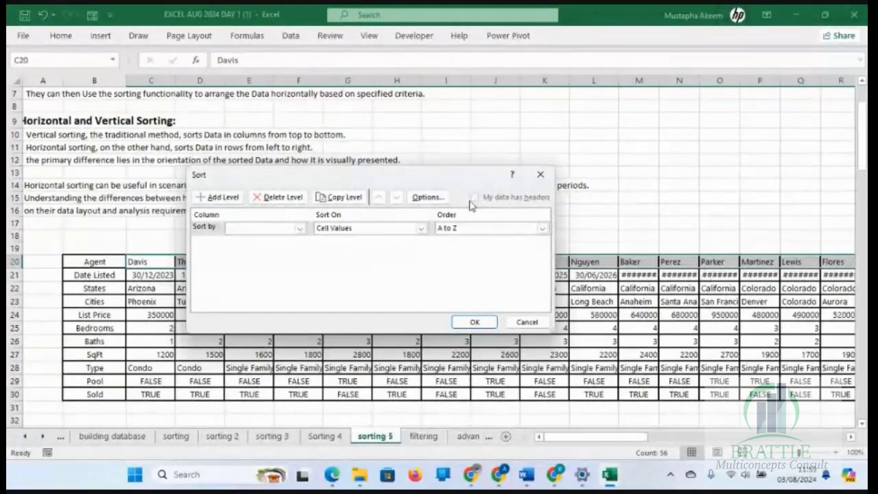
Set the sort orientation to left to right and sort the agent names by Row 20 on cell values, A to Z
left_click(426, 198)
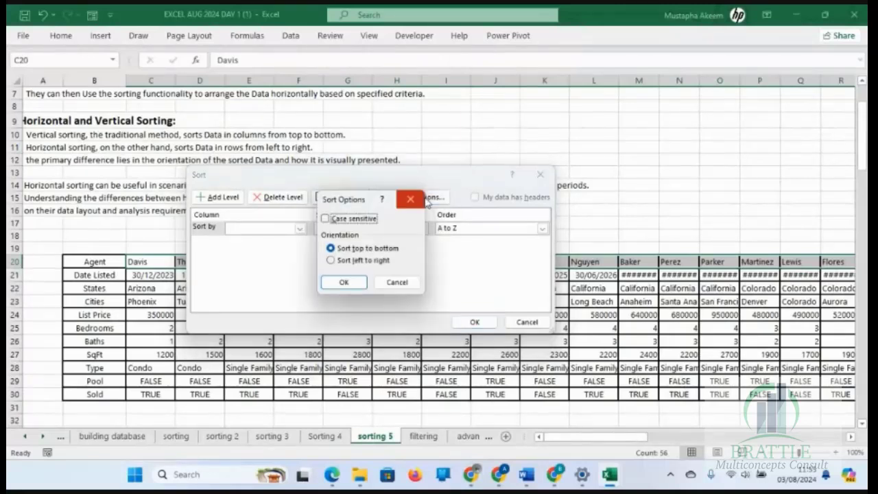
left_click(336, 261)
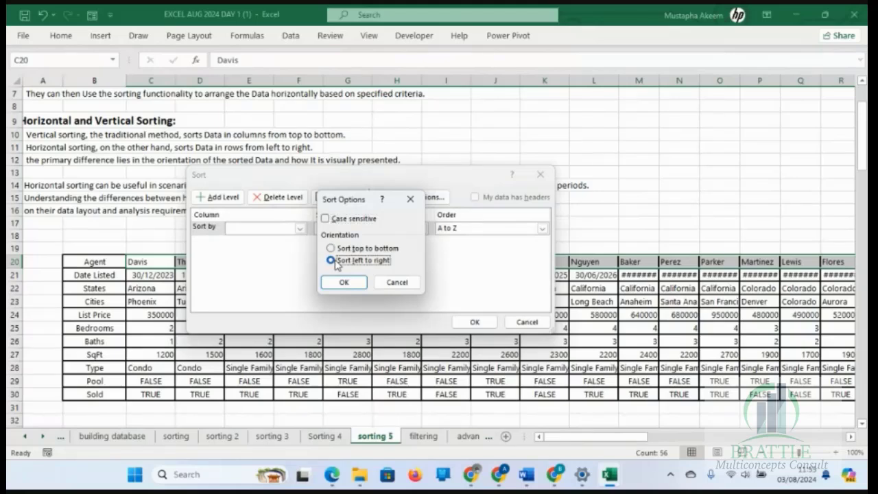
left_click(343, 283)
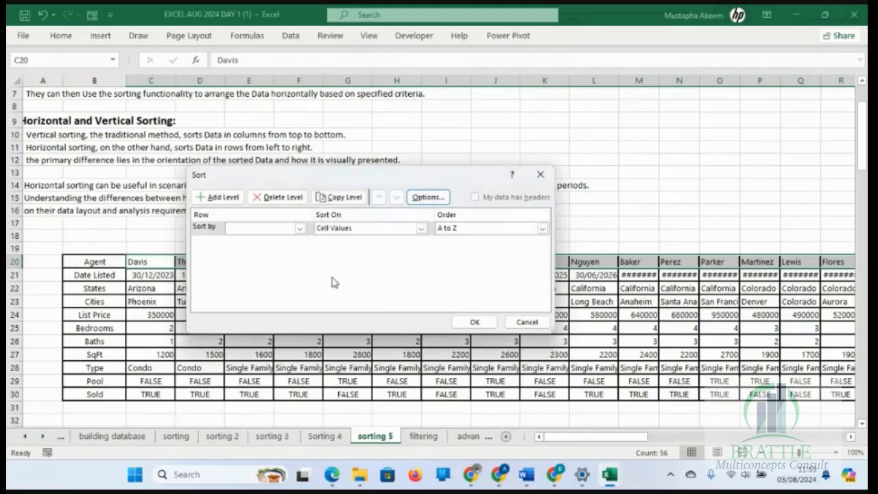
left_click(300, 229)
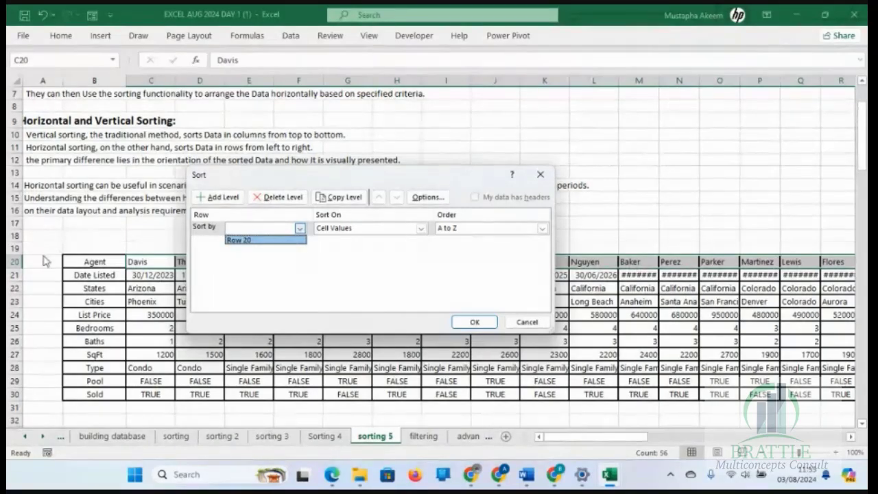
left_click(272, 241)
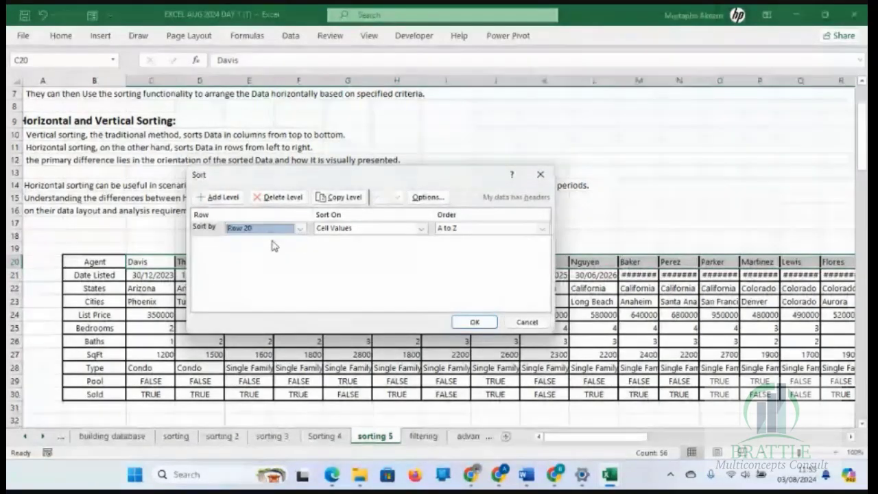
left_click(476, 323)
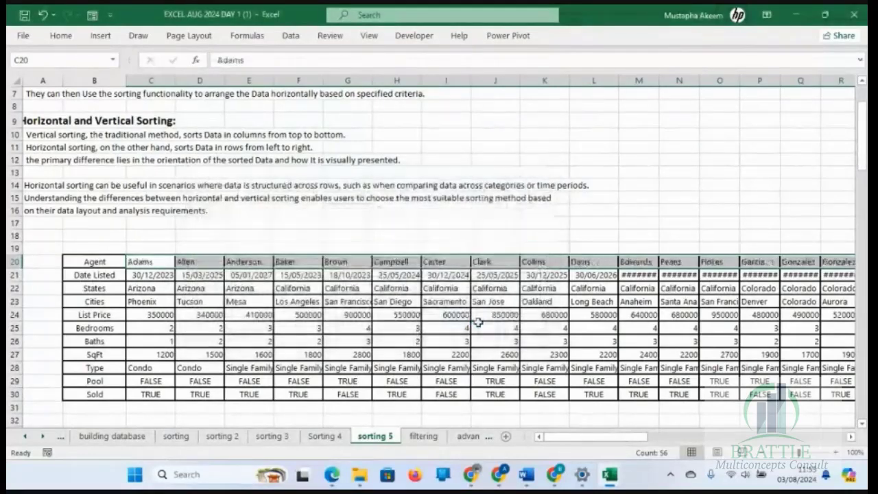
left_click(154, 262)
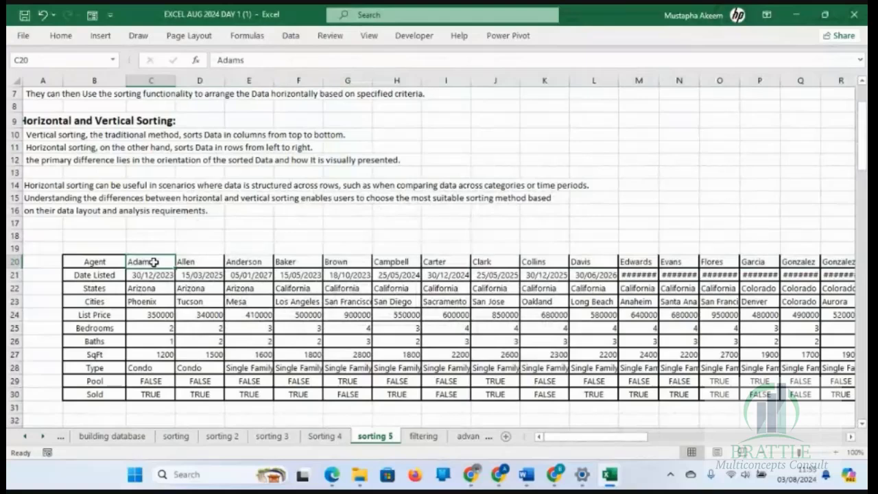
Examine the order of the agent names along row 20 and return to the start of the row
key("Right")
key("Right")
key("Right")
key("Right")
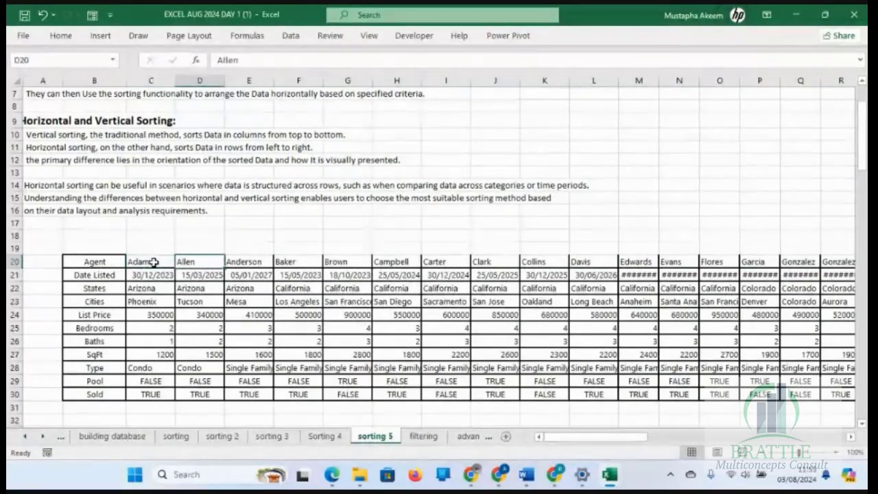
key("Right")
key("Right")
key("Right")
key("Right")
key("Right")
key("Right")
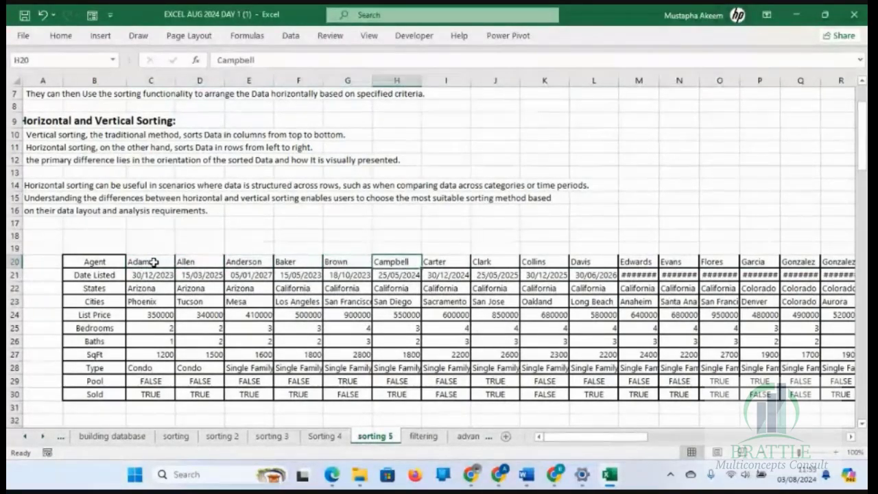
key("Right")
key("Right")
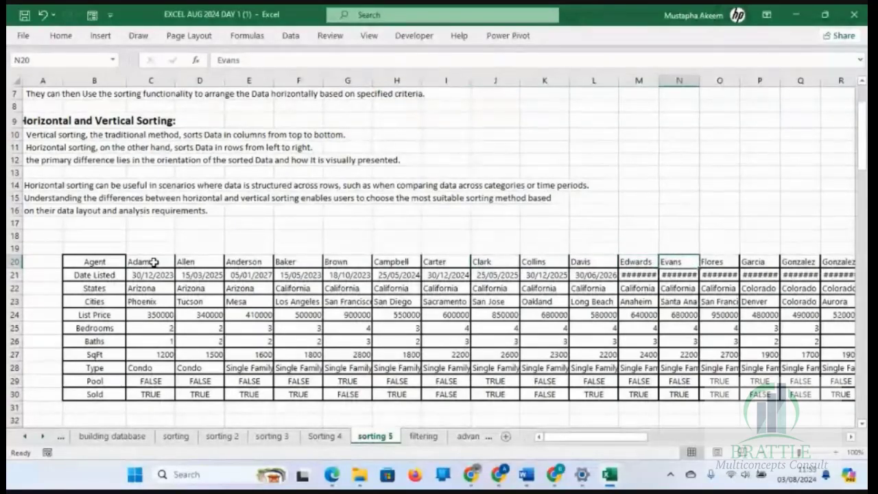
key("Right")
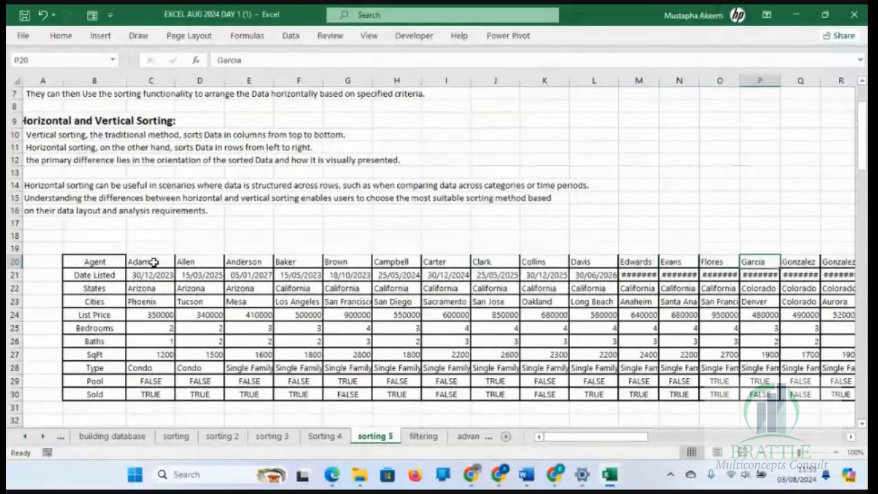
key("Right")
key("Right")
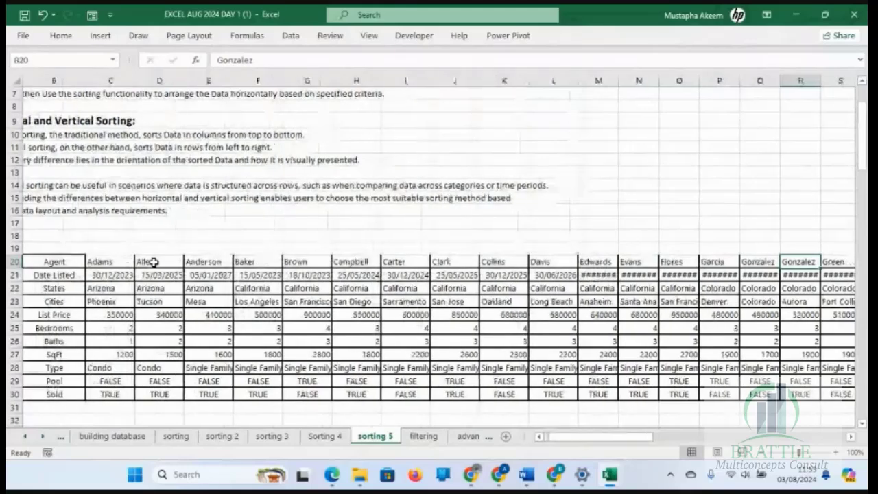
key("Left")
key("Left")
key("Left")
key("Left")
key("Left")
key("Left")
key("Left")
key("Left")
key("Left")
key("Left")
key("Left")
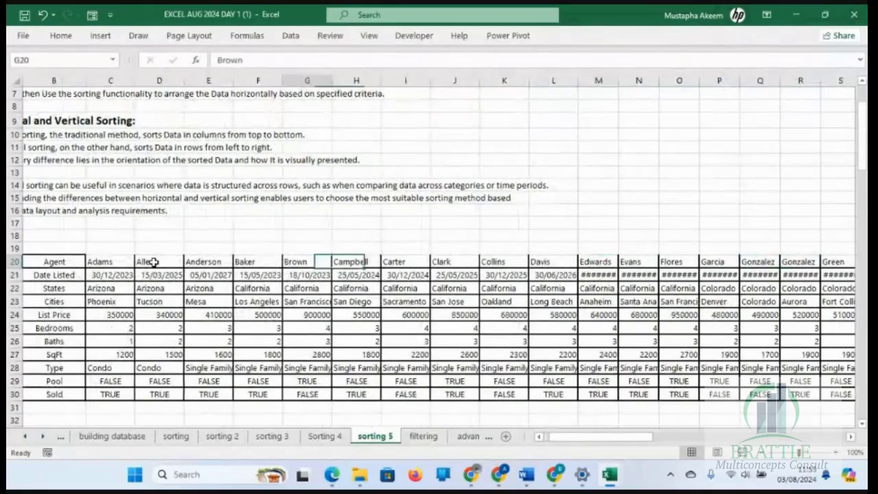
key("Home")
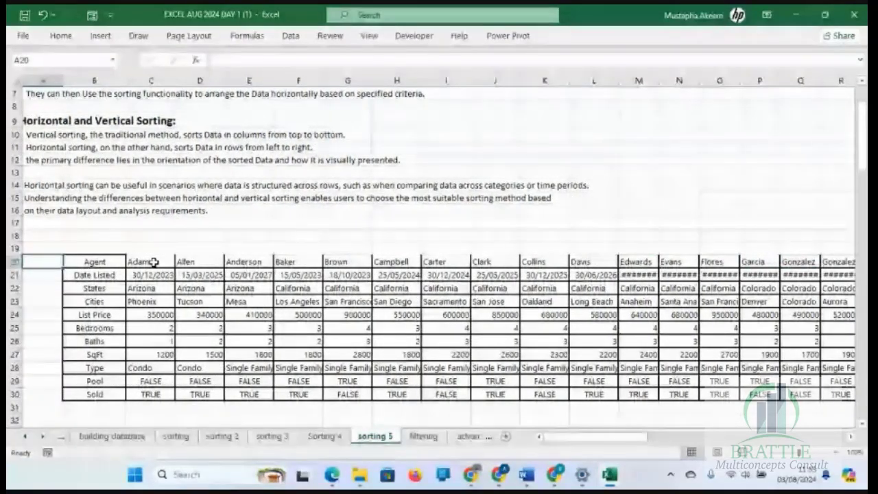
Undo the left-to-right sort of the agent names and select the row headings from Agent to Sold in B20:B30
left_click(42, 20)
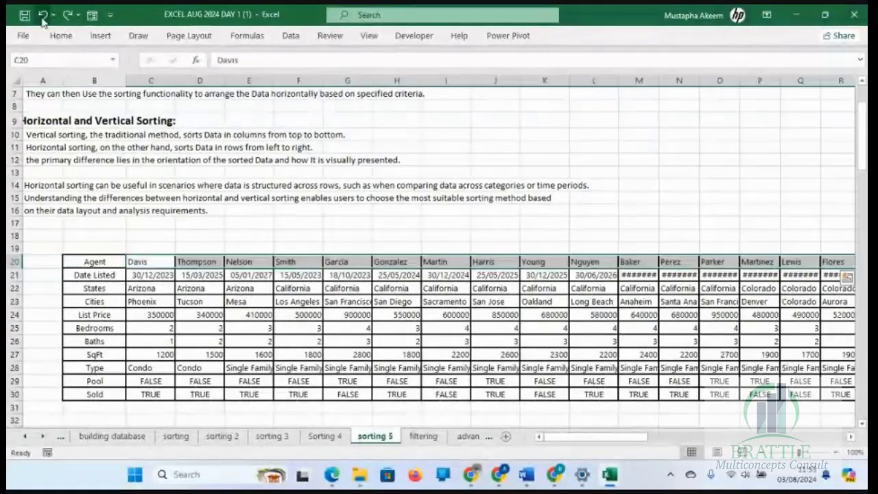
left_click(203, 263)
left_click(150, 264)
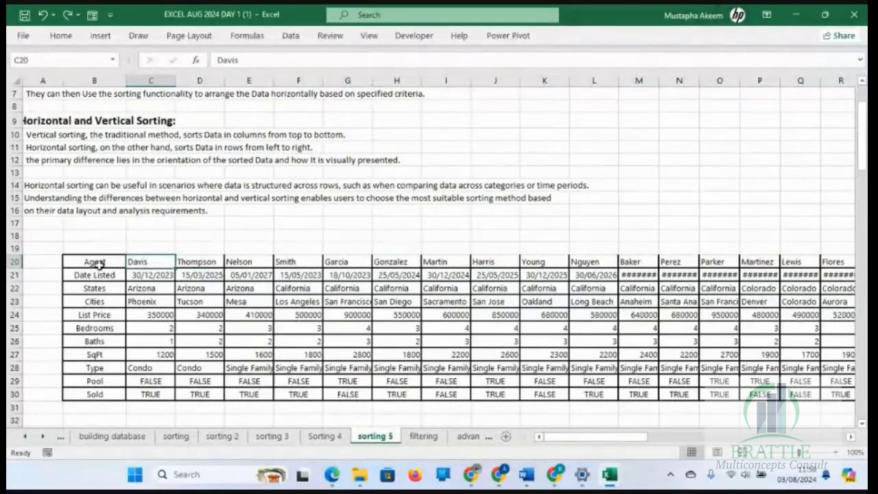
left_click_drag(94, 262, 101, 394)
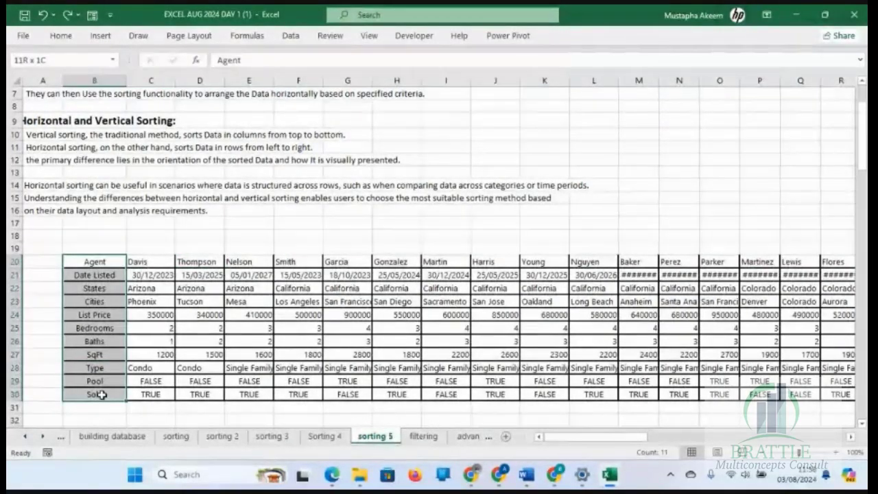
Select all agent names in row 20 from C20 to the last filled column, leaving out the Agent heading
left_click(142, 261)
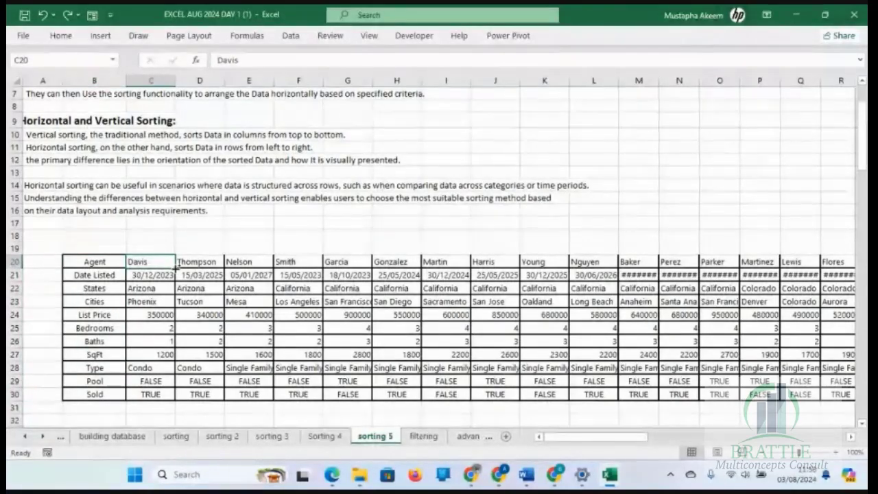
key("ctrl+shift+Right")
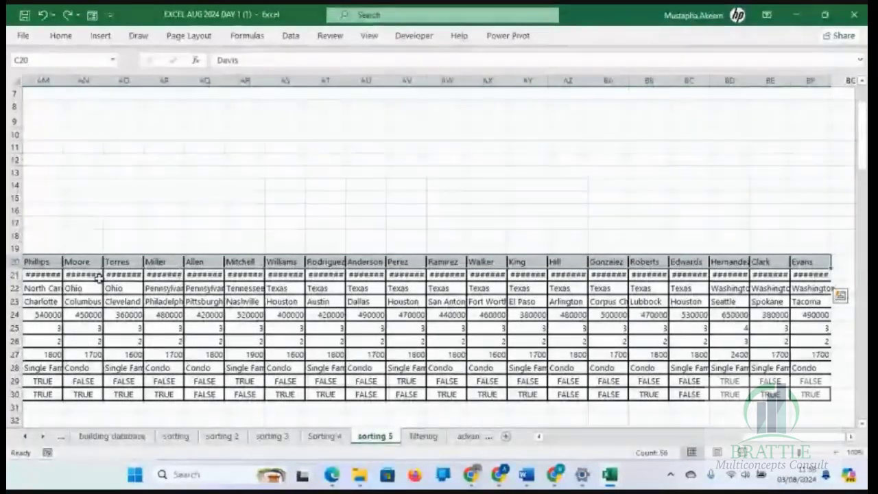
key("Left")
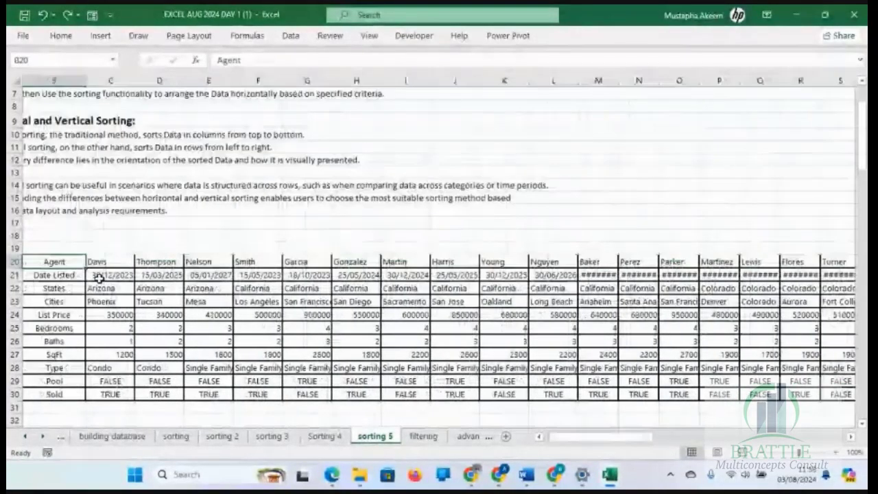
left_click(94, 260)
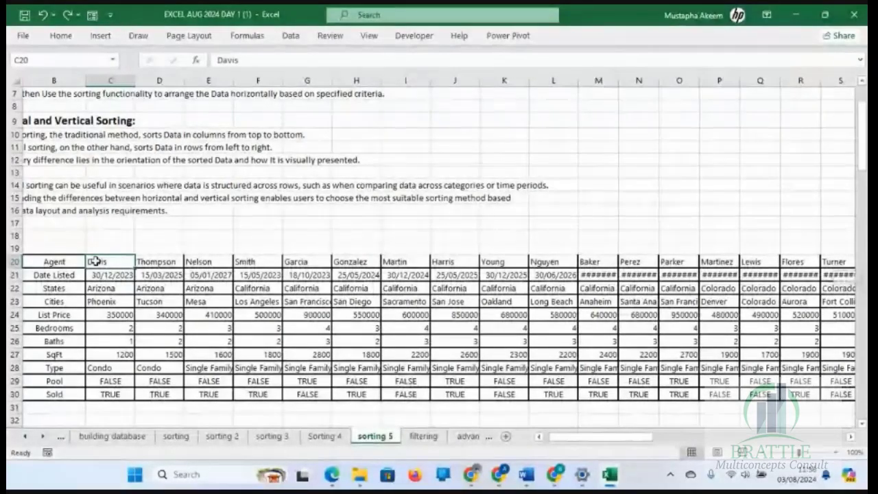
key("ctrl+shift+Right")
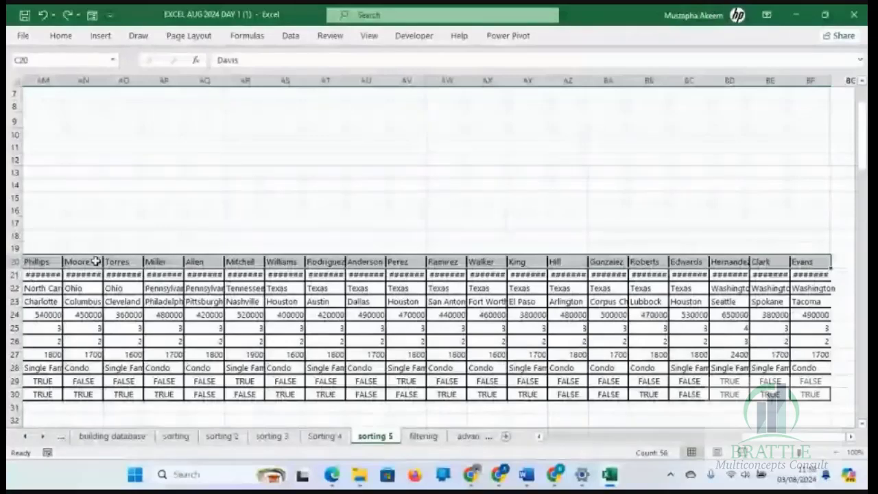
Find and open the Windows On-Screen Keyboard and place it above the table so row 20 stays uncovered
left_click(215, 480)
type("key")
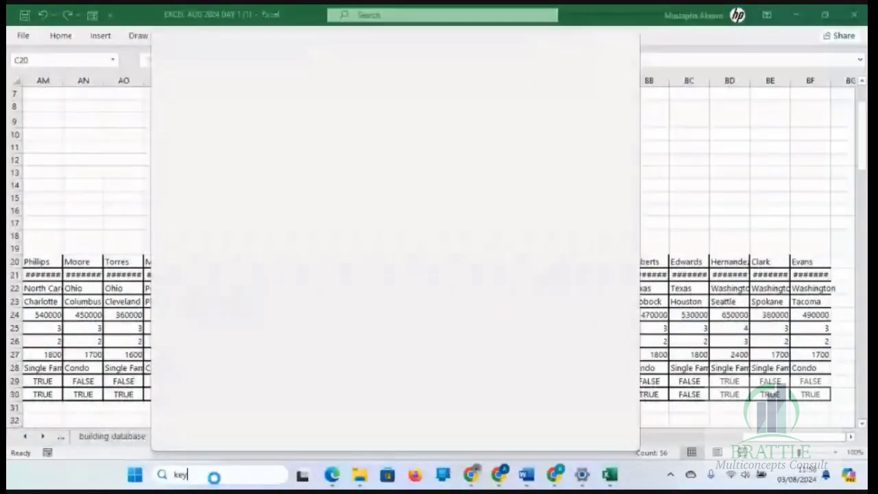
type("board")
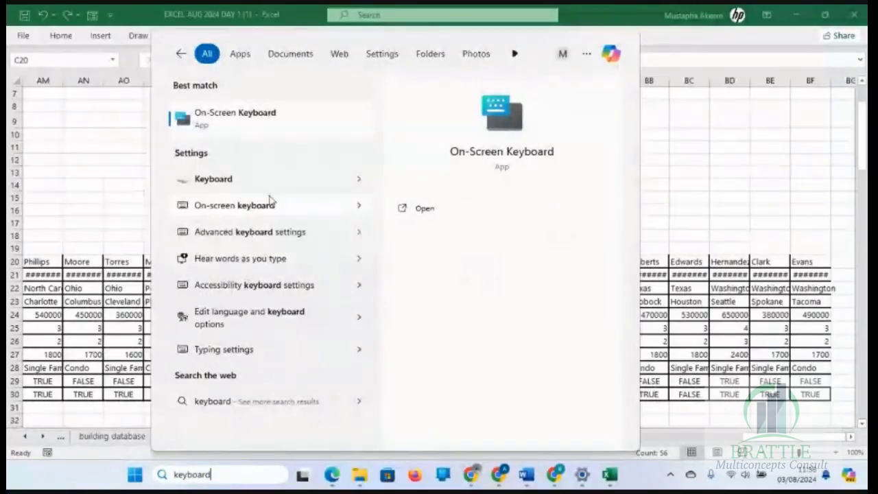
left_click(245, 133)
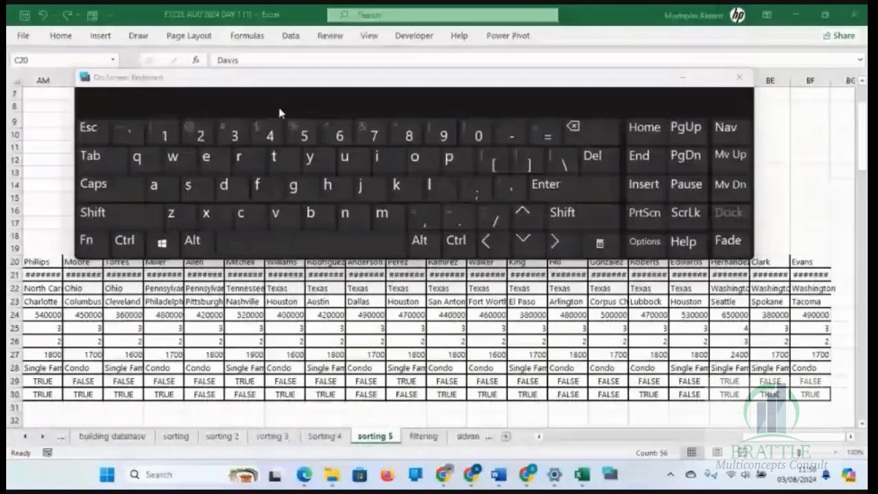
left_click_drag(277, 79, 285, 40)
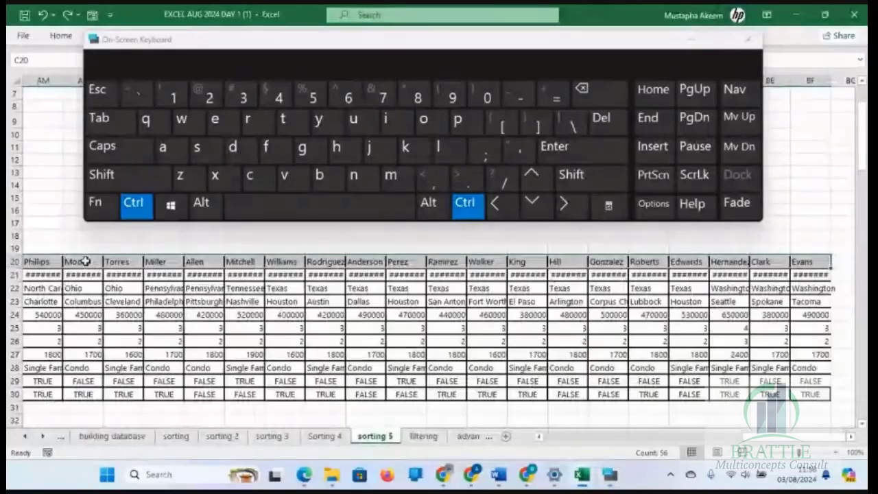
Return to C20 and extend the selection to BF20 with the help of the On-Screen Keyboard
key("ctrl+q")
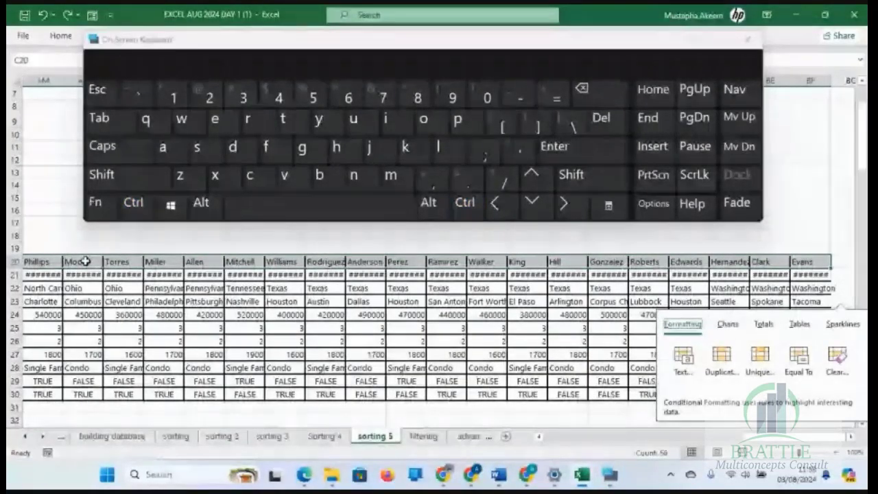
left_click(85, 261)
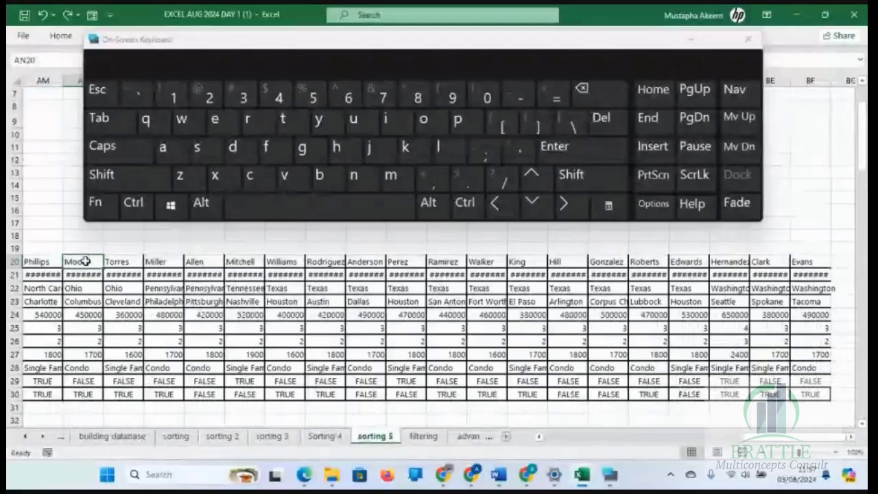
key("ctrl+Left")
left_click(86, 263)
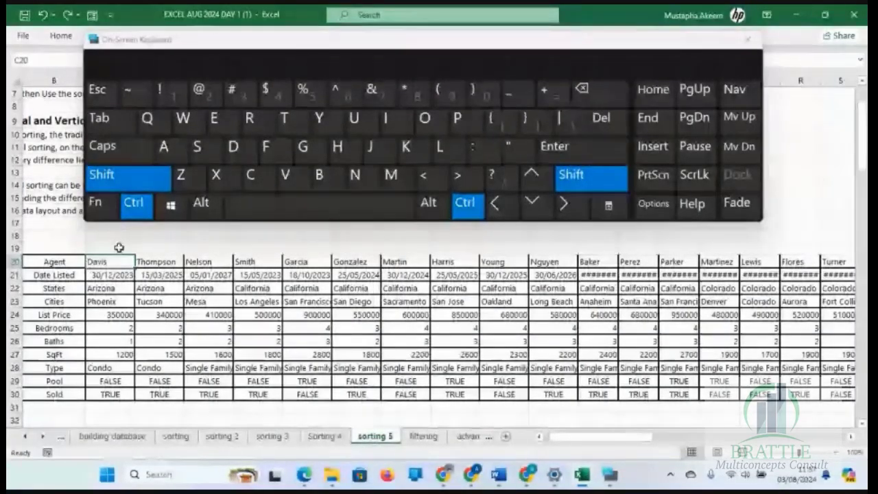
left_click(565, 213)
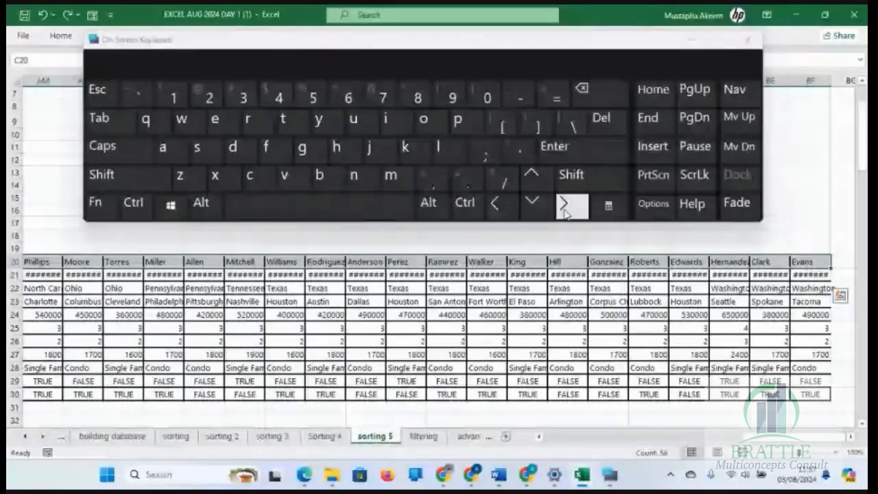
Extend the selection from AV20 down to the last filled cell of that column, AV30
left_click(409, 262)
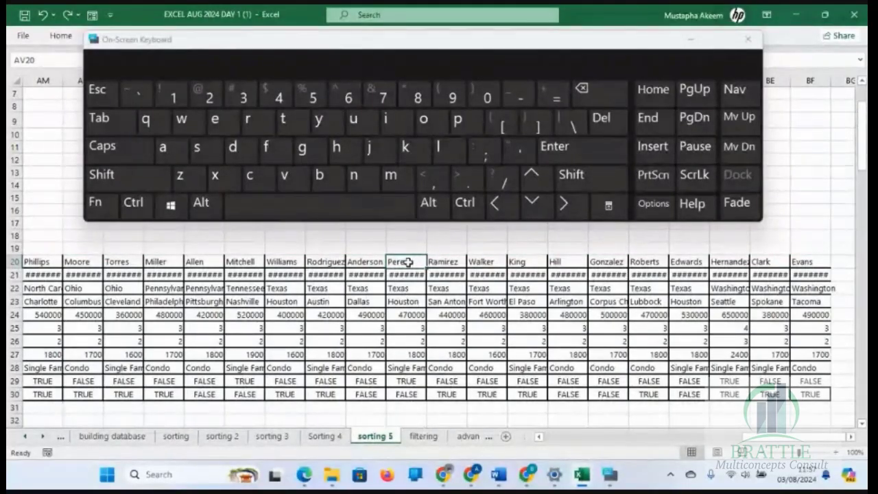
key("ctrl")
key("shift")
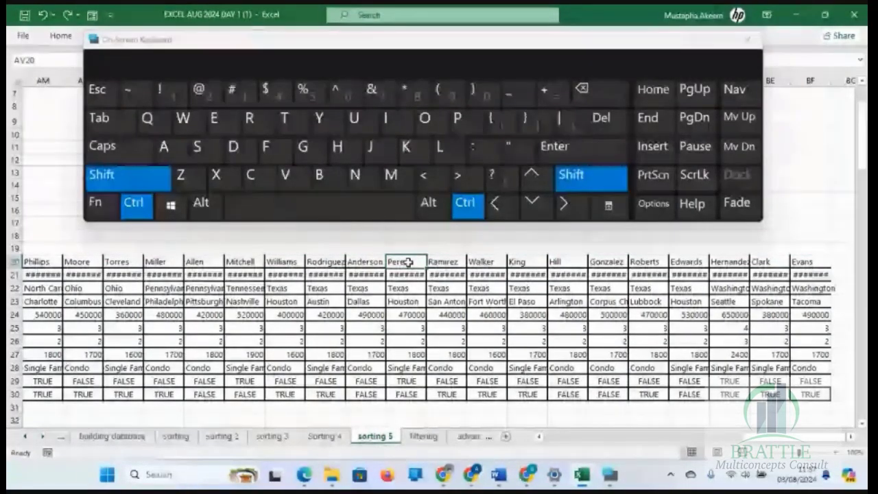
left_click(532, 202)
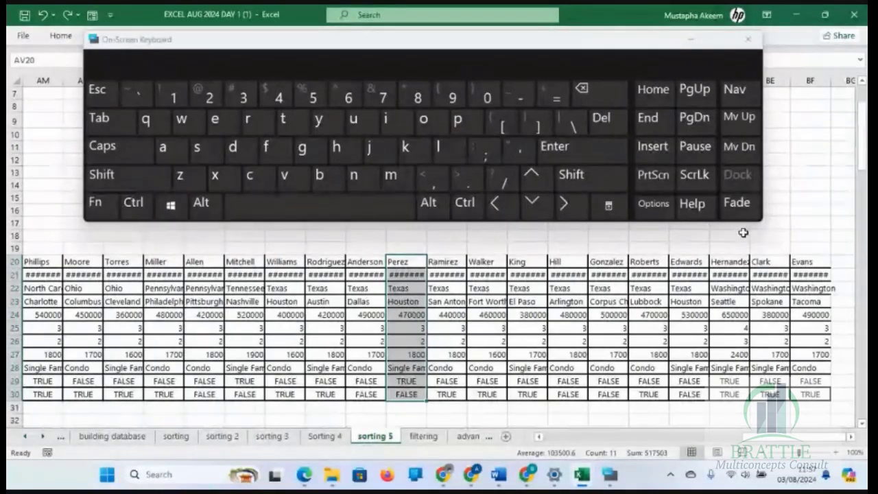
Select the agent names backwards from BF20 to C20, excluding the Agent heading, and minimize the On-Screen Keyboard
left_click(800, 262)
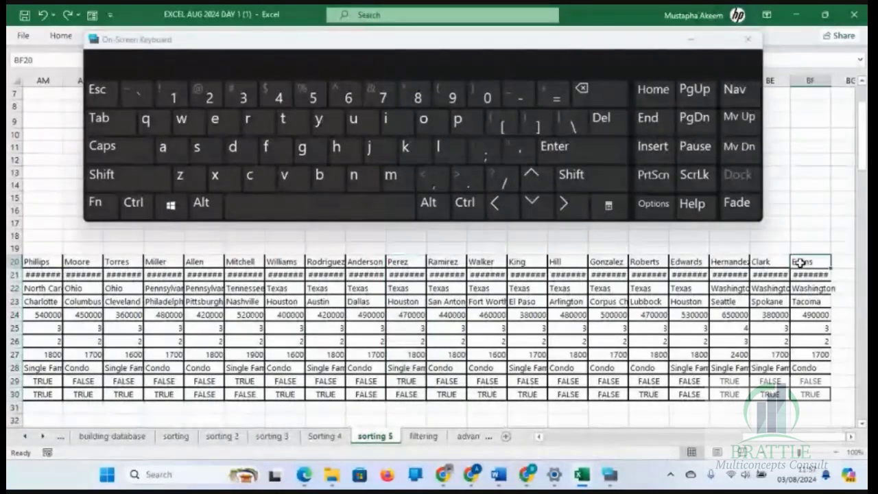
key("ctrl")
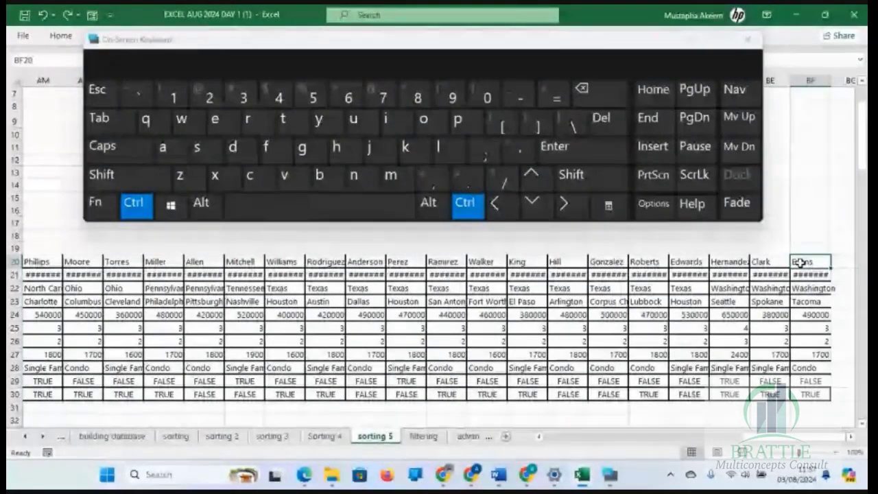
key("ctrl+shift")
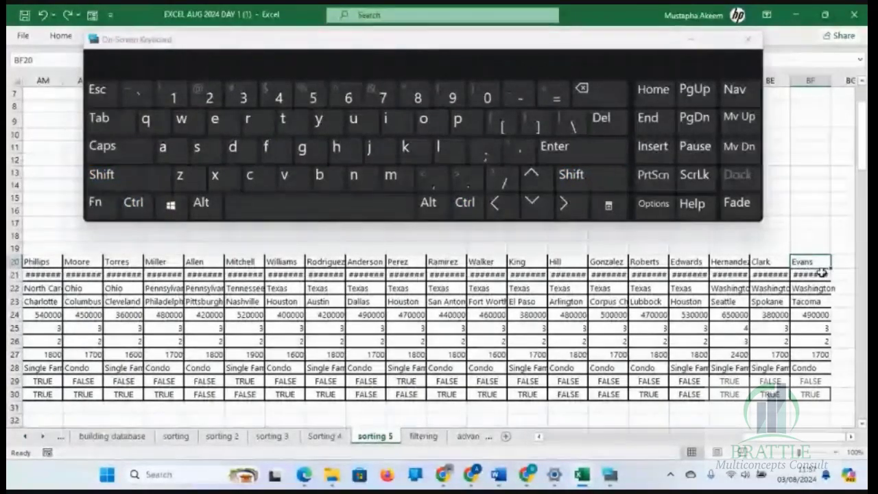
key("ctrl")
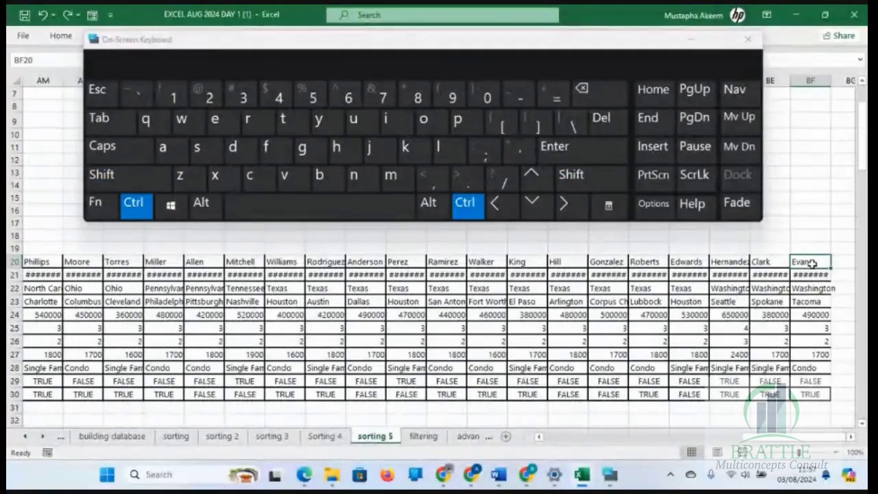
key("shift")
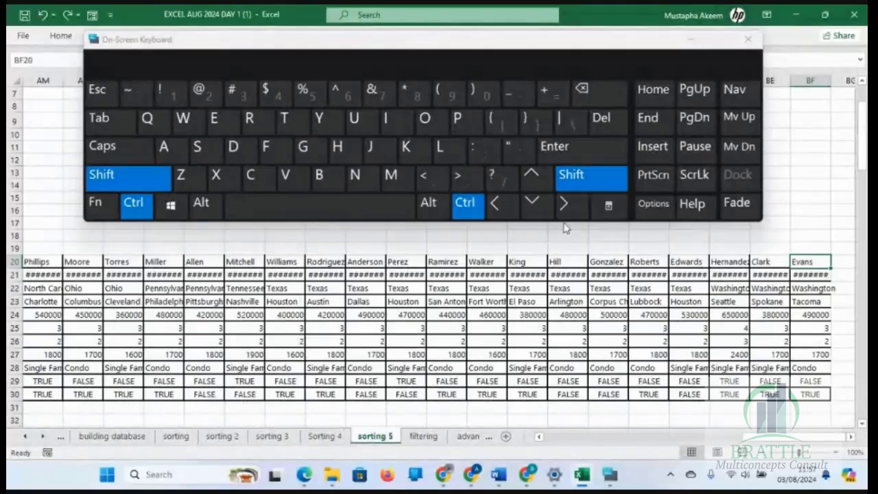
left_click(497, 214)
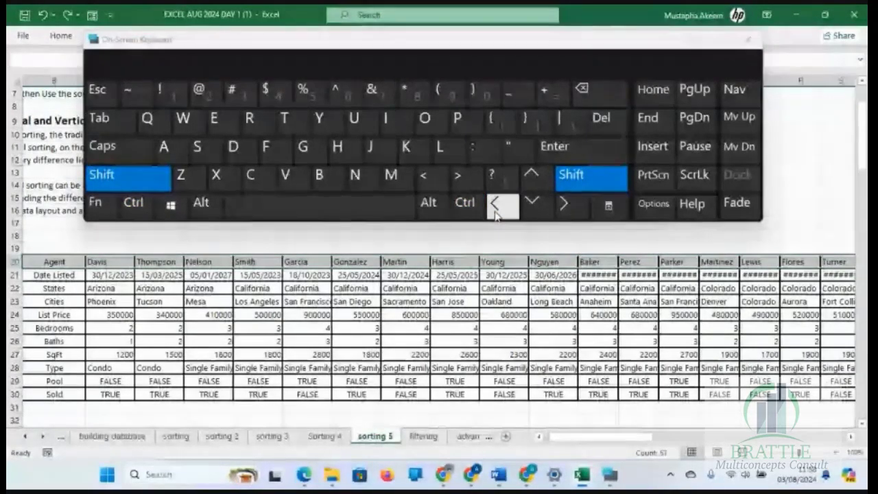
left_click(563, 204)
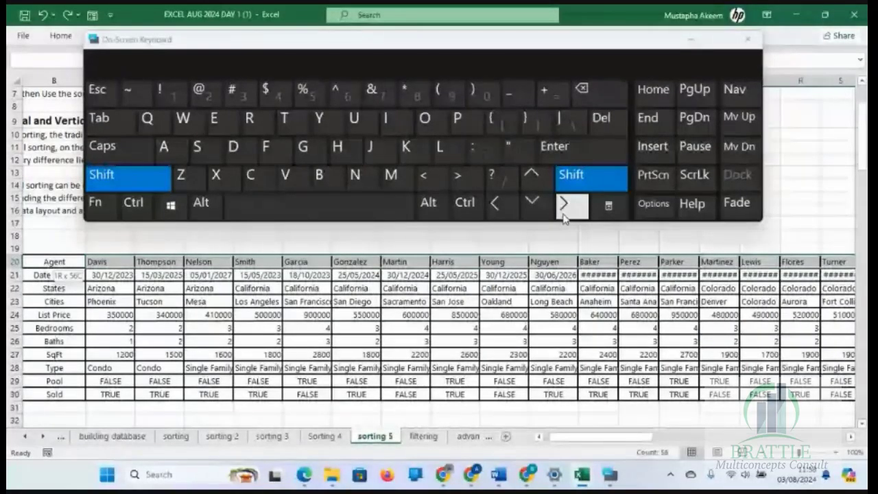
left_click(563, 215)
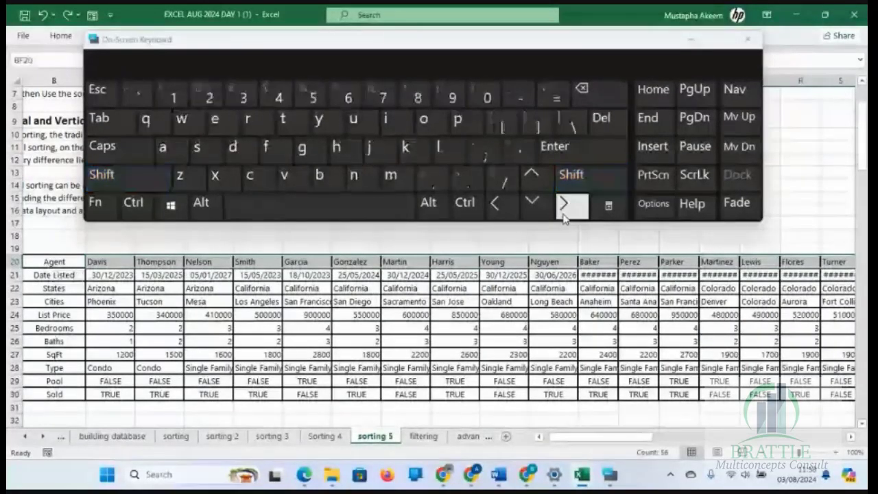
left_click(688, 39)
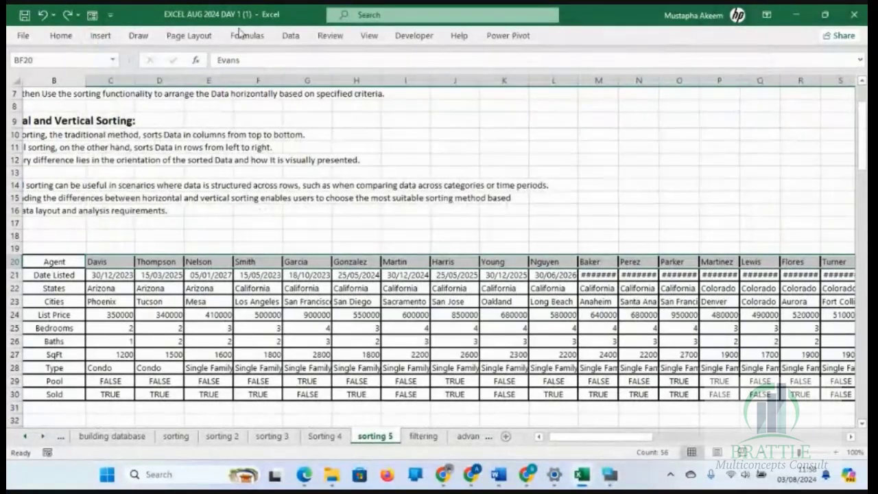
Start a custom sort of the agent names, continuing with the current selection, and set its orientation to Sort left to right
left_click(289, 38)
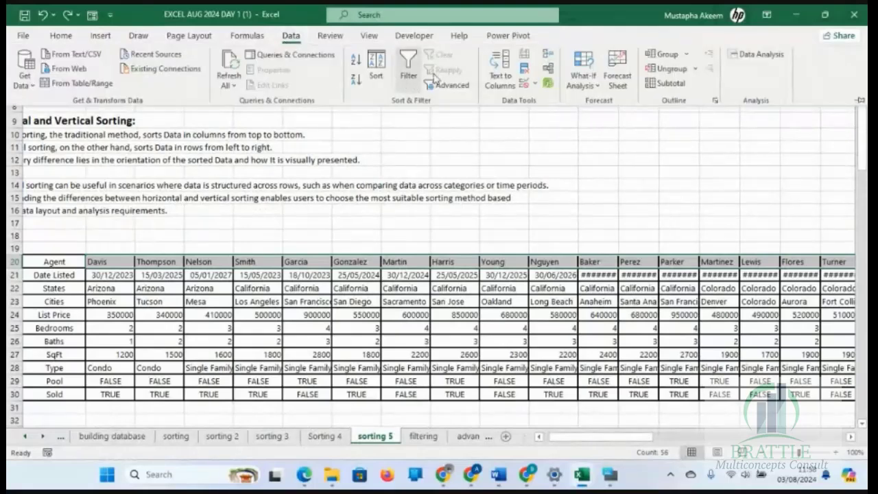
left_click(376, 67)
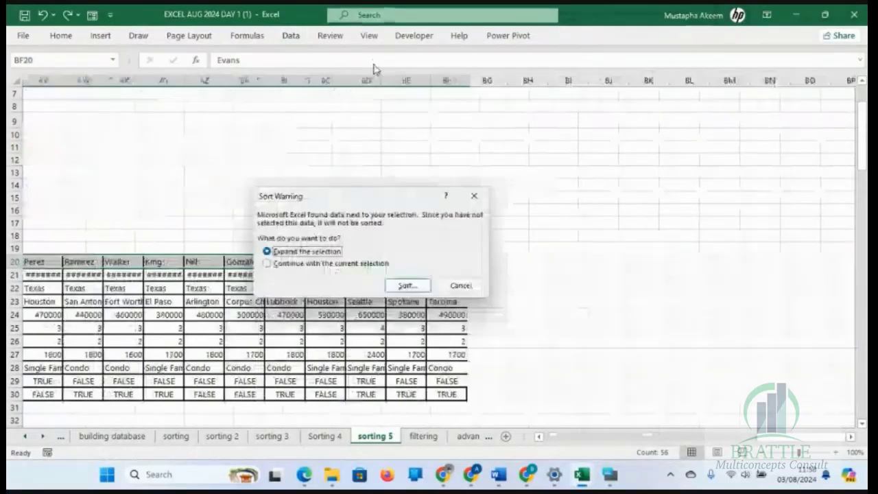
left_click(314, 267)
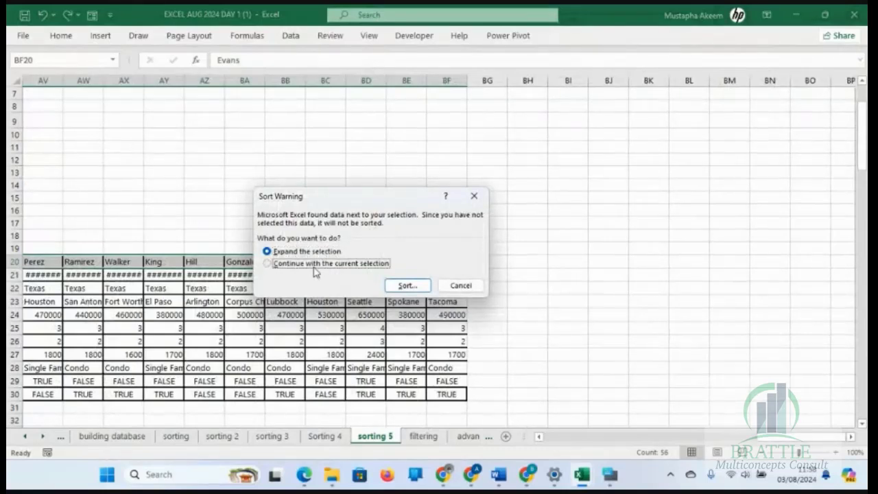
left_click(401, 287)
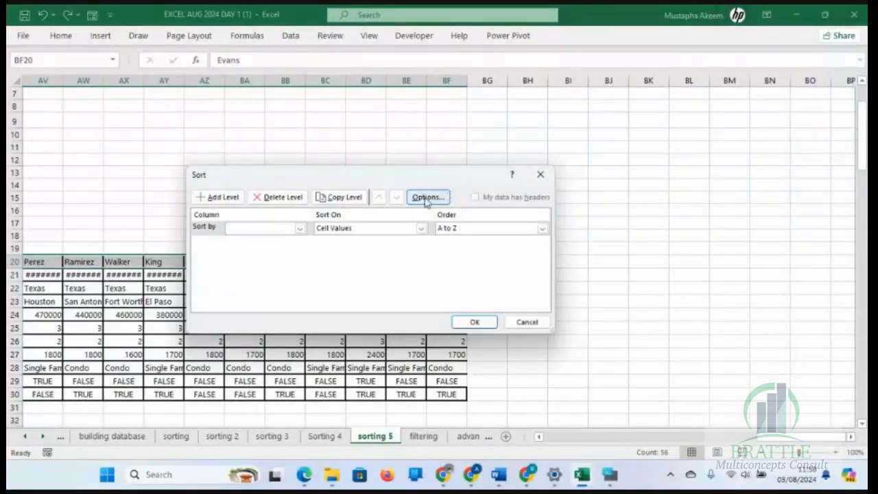
left_click(429, 198)
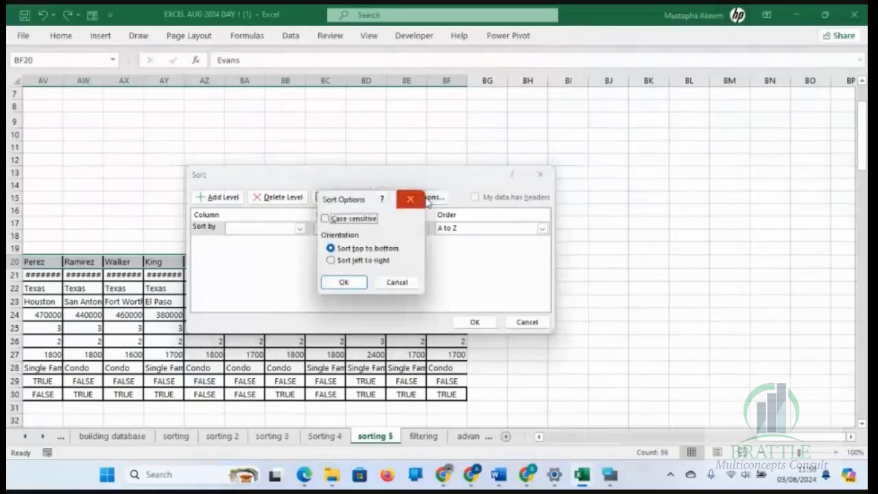
left_click(356, 261)
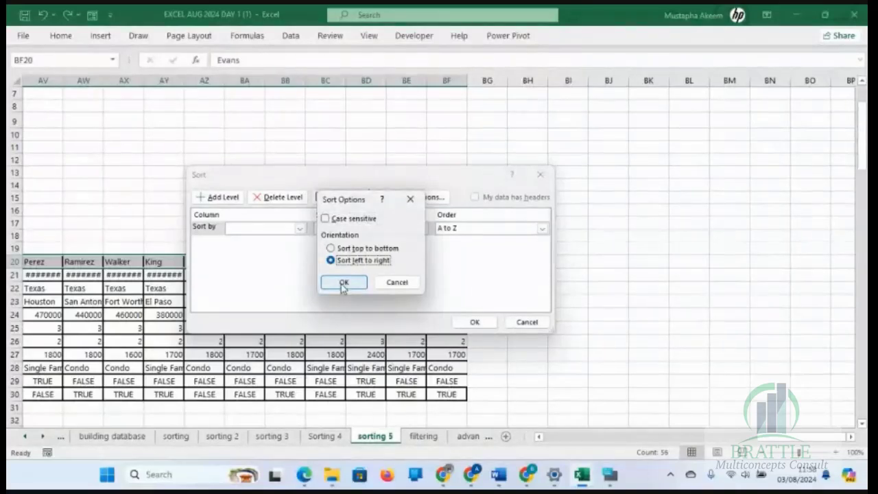
left_click(341, 283)
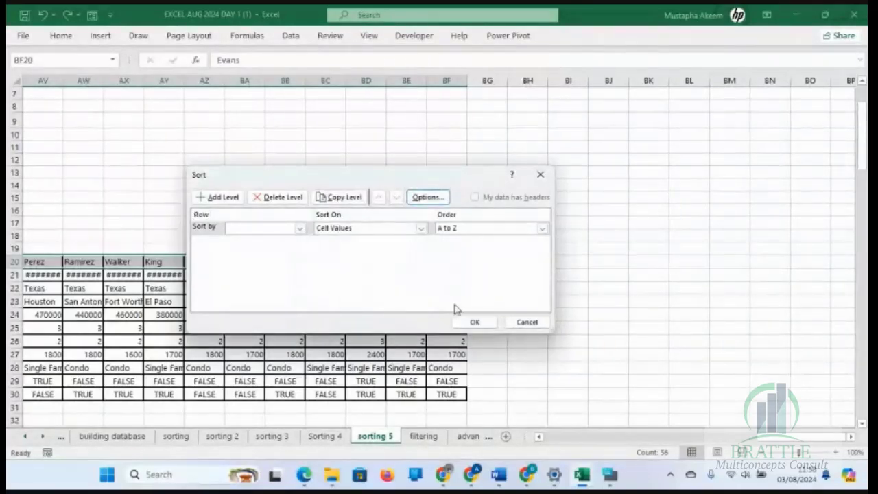
left_click(476, 326)
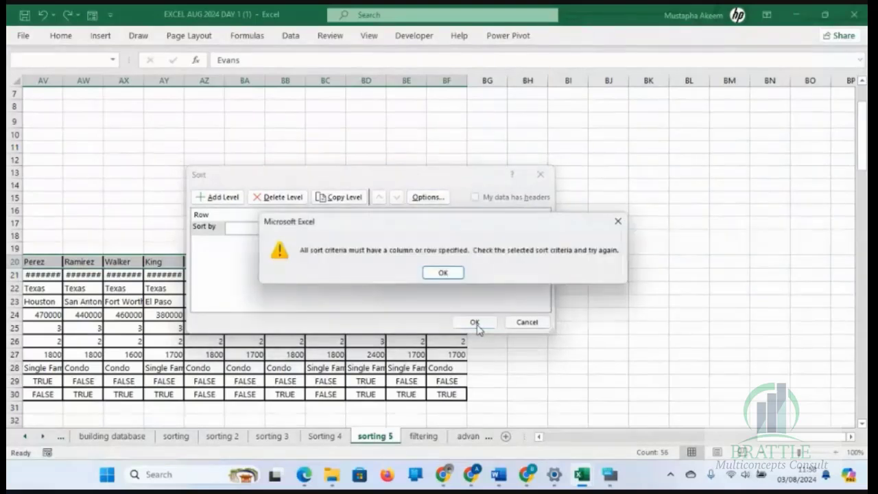
left_click(442, 273)
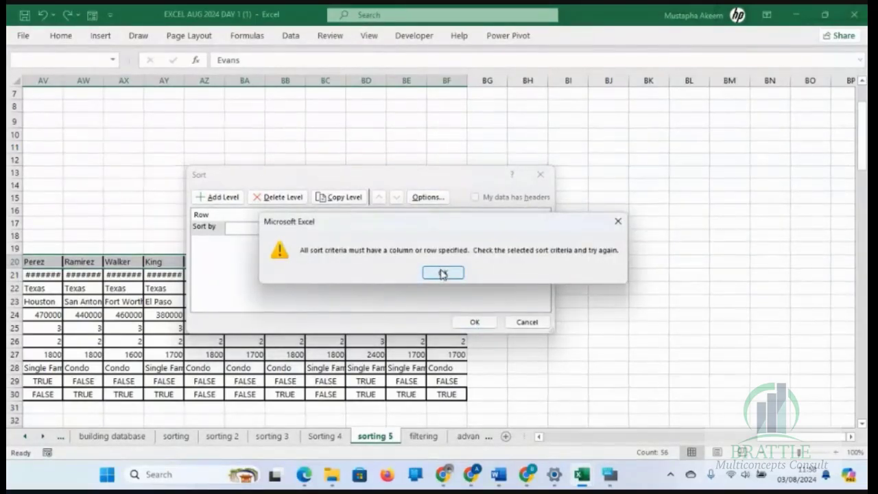
left_click(442, 274)
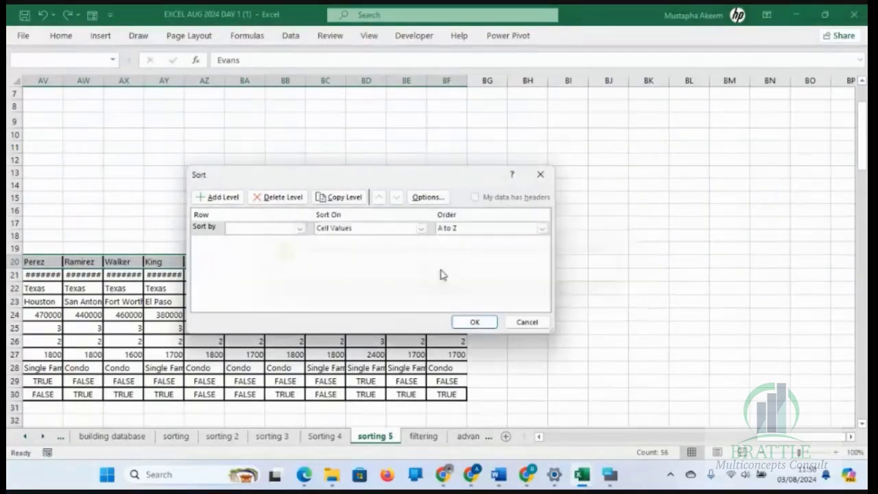
Sort the selected agent names by Row 20 on cell values, A to Z, and return to C20
left_click(300, 229)
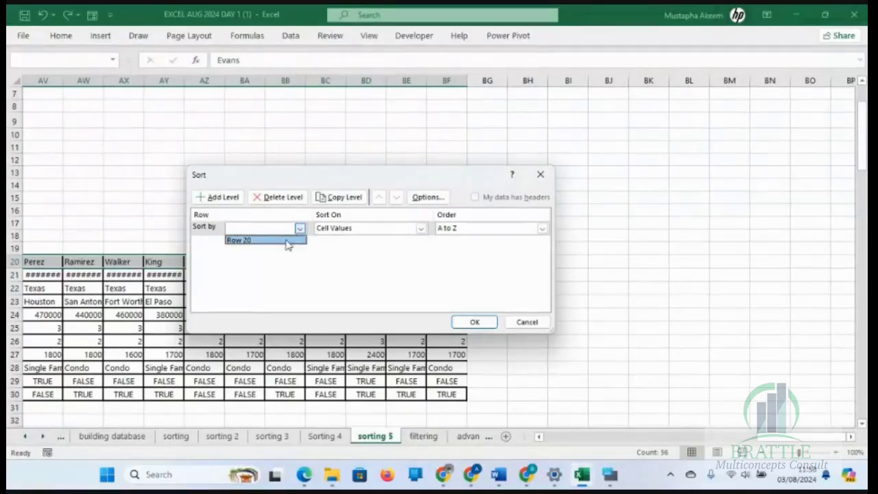
left_click(285, 242)
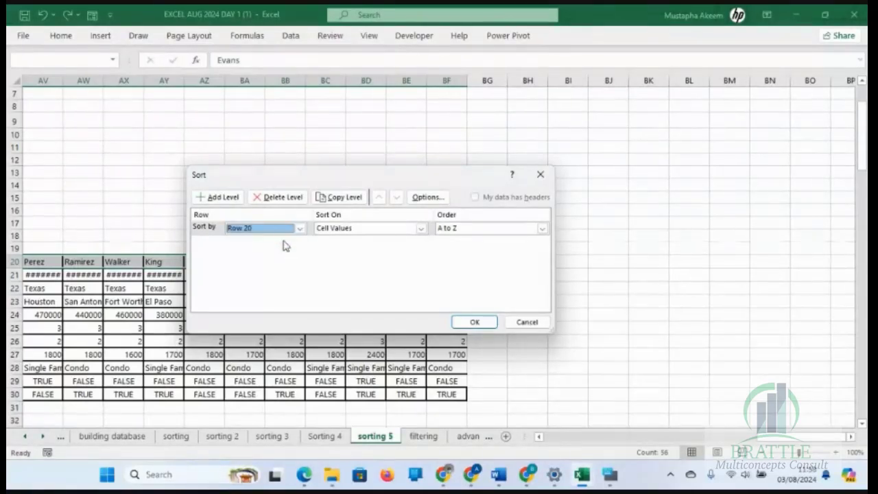
left_click(473, 321)
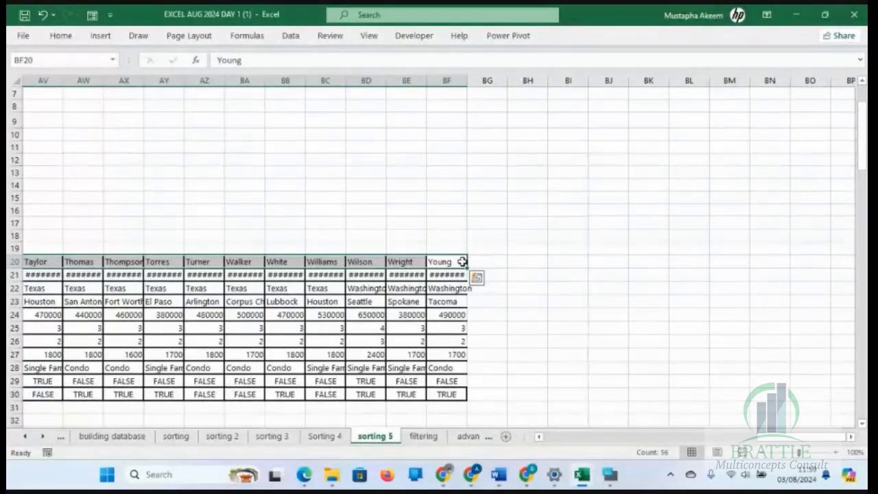
key("ctrl+shift+Left")
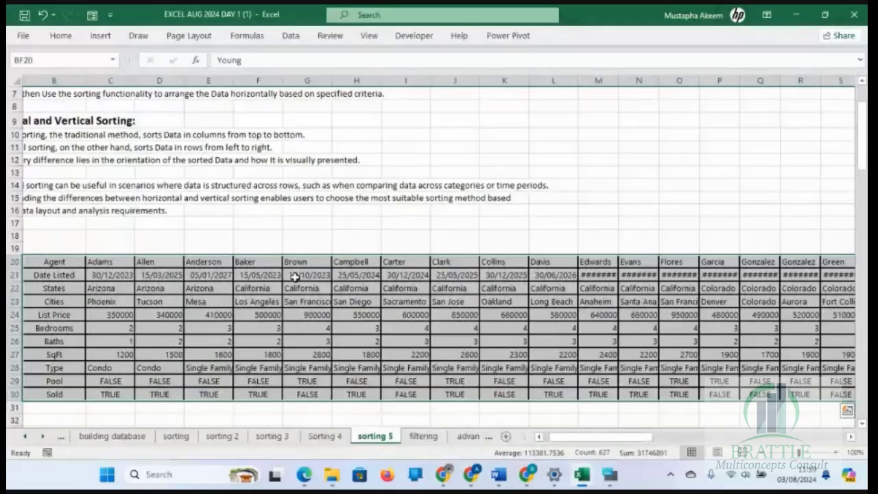
left_click(119, 262)
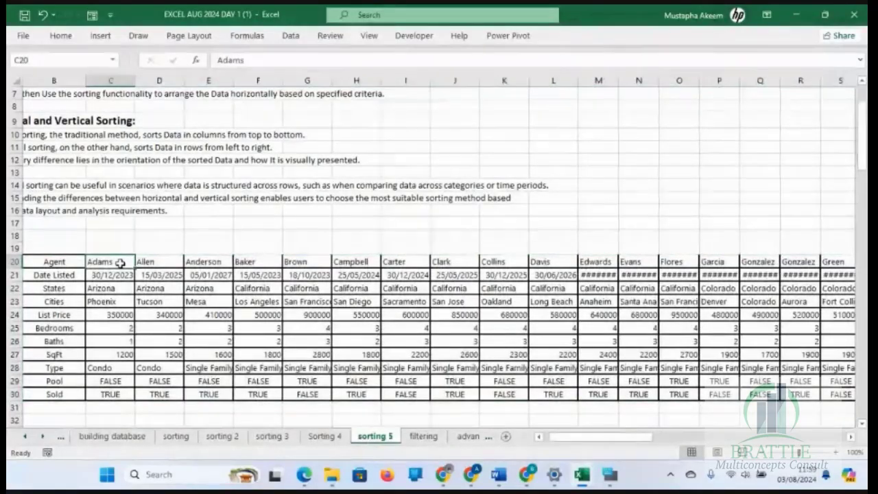